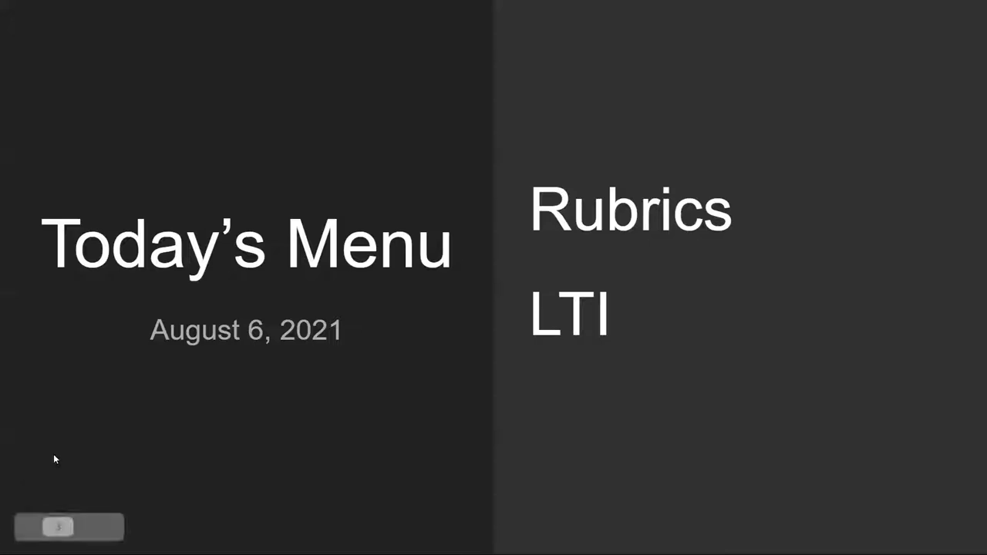
- Follow the presentation's Rubrics on TrySakai link and open the Rubrics tool in the Sakai 21 .1 DEMO site
left_click(89, 527)
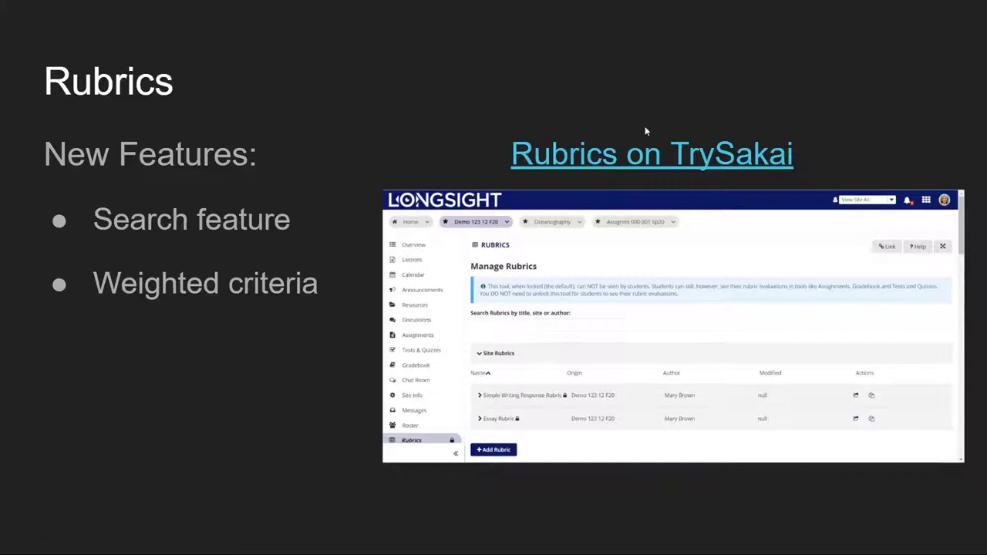
left_click(624, 160)
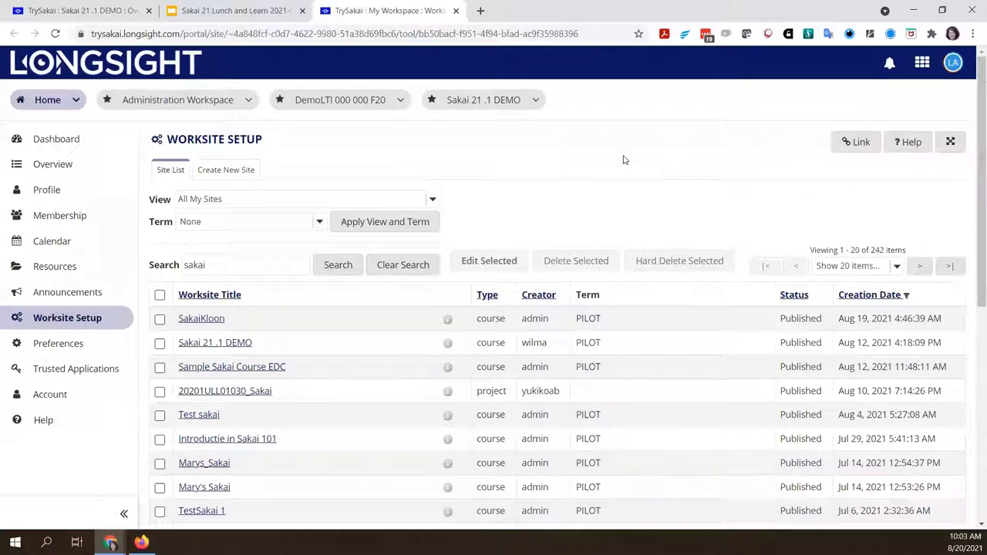
left_click(478, 104)
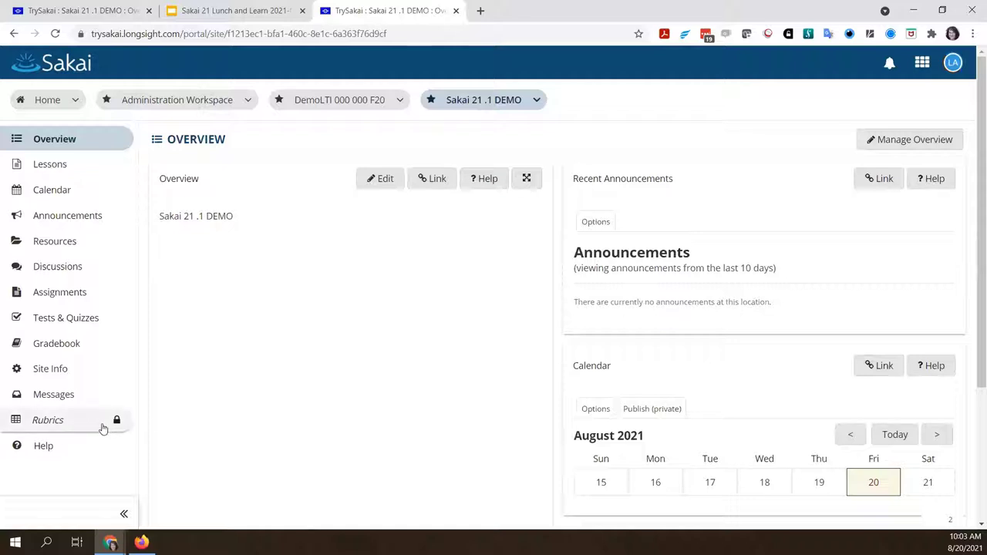
mouse_move(115, 423)
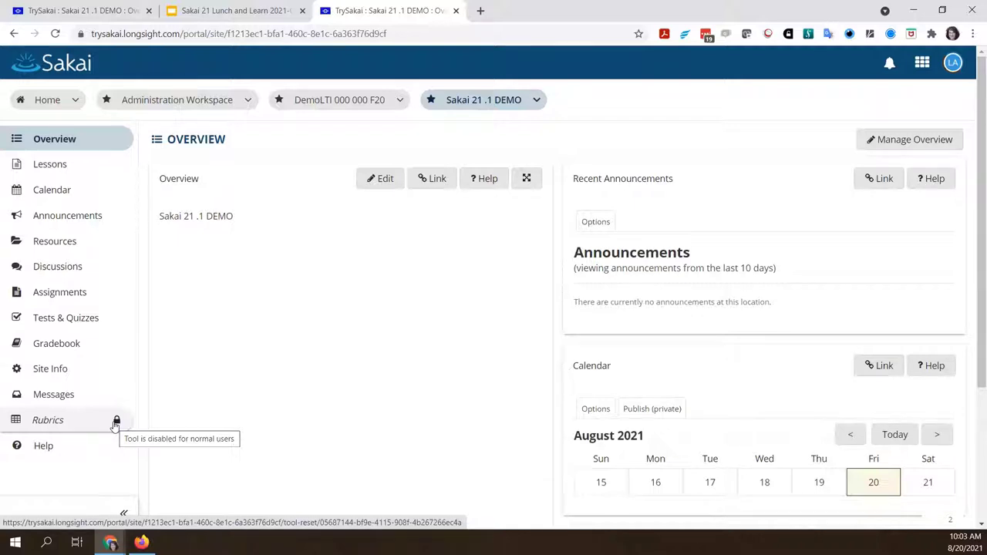
left_click(92, 424)
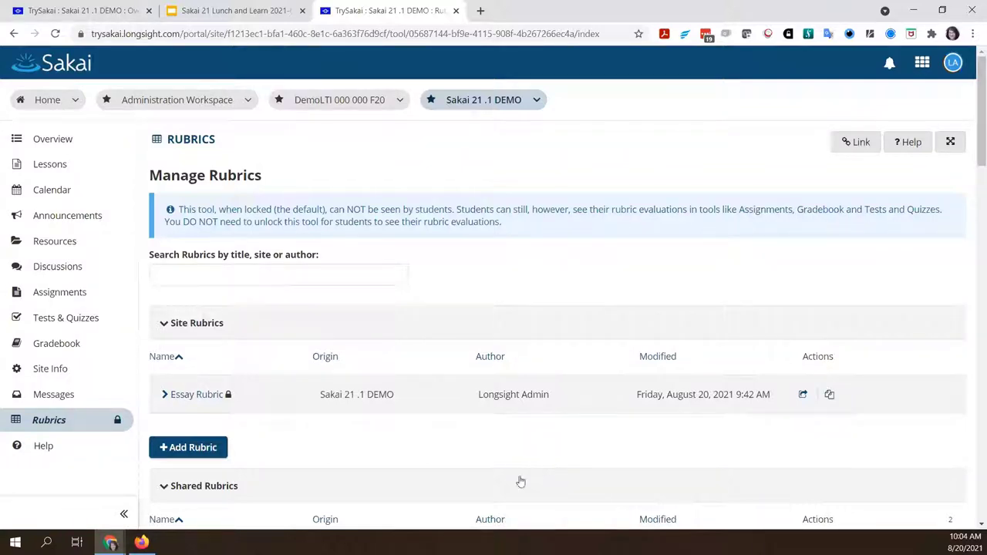
- Look through the site rubrics and the list of shared rubrics on the Manage Rubrics page
scroll(606, 424, "down", 5)
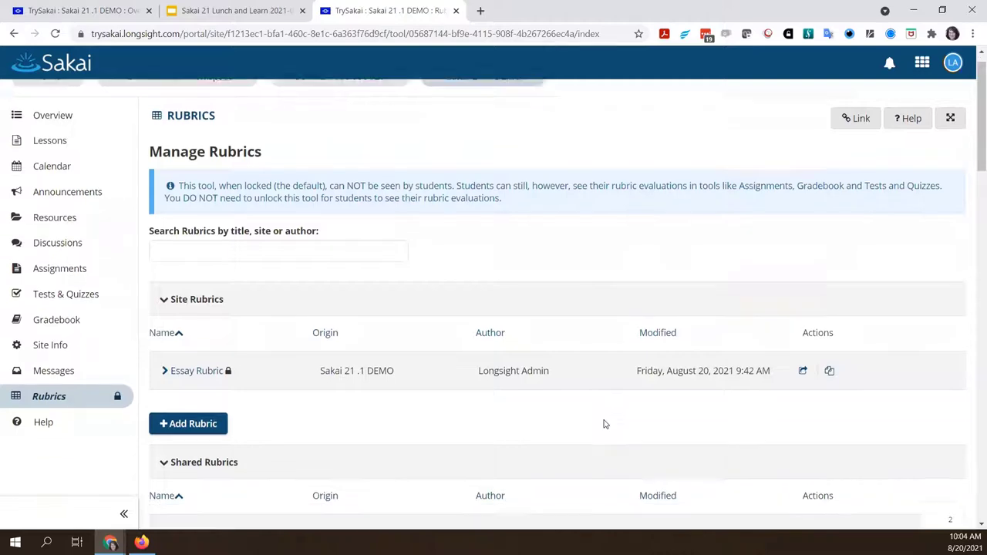
scroll(605, 424, "down", 7)
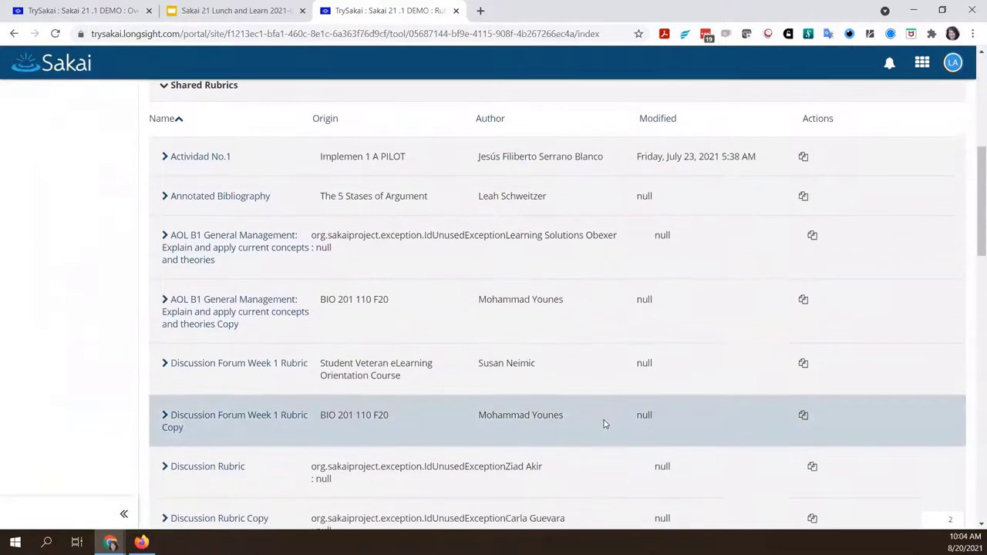
scroll(605, 424, "down", 5)
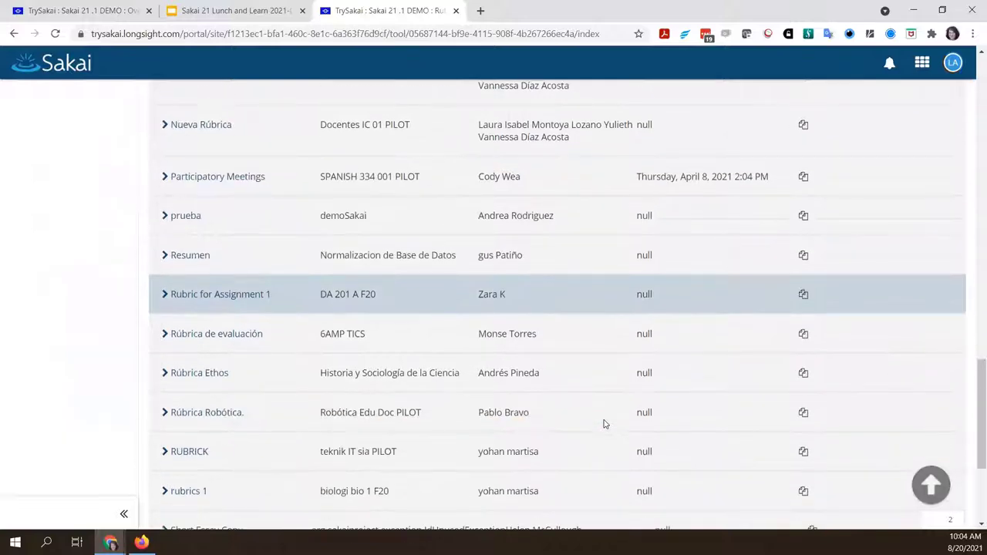
scroll(605, 424, "up", 9)
scroll(605, 424, "up", 5)
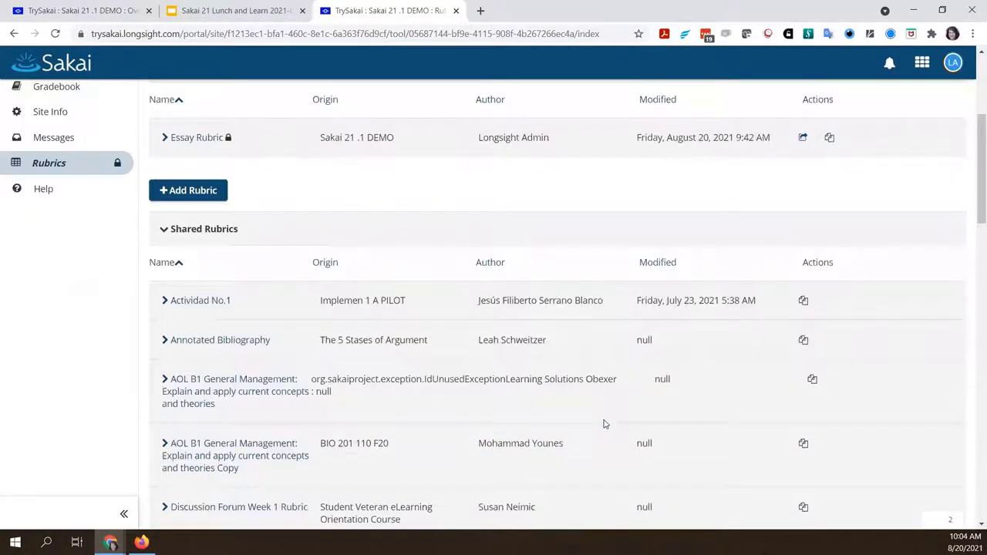
scroll(605, 424, "up", 3)
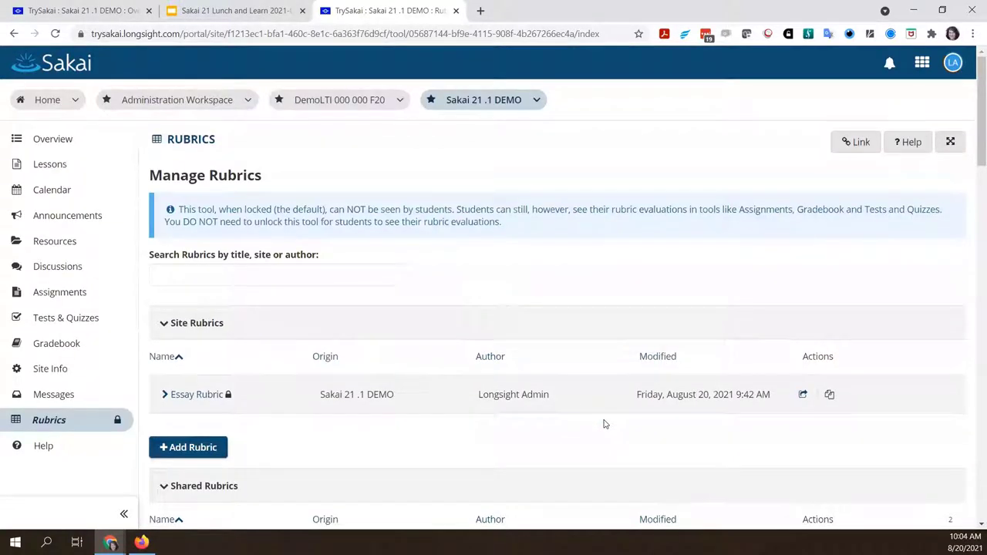
scroll(606, 424, "down", 2)
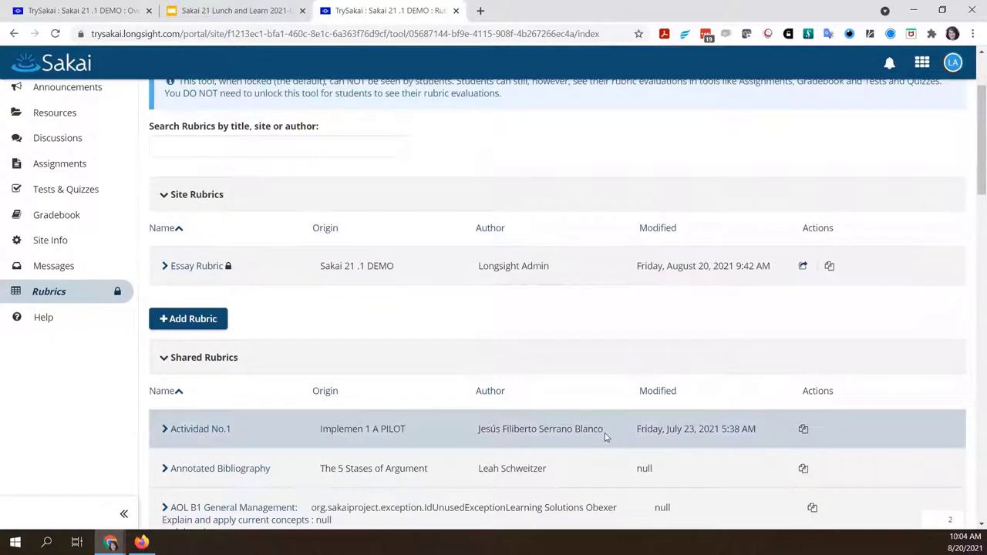
scroll(617, 333, "up", 2)
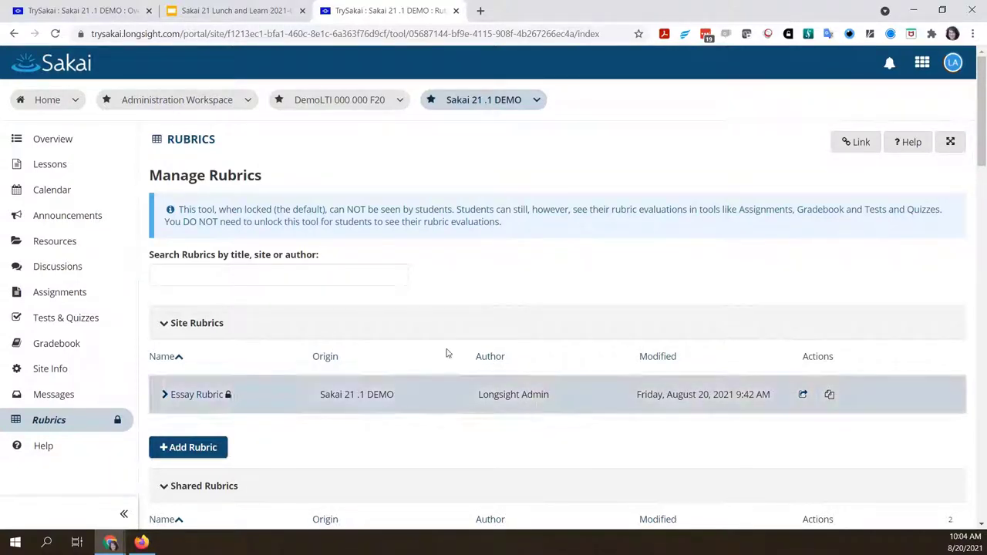
- Search the rubrics for "longsight" and view the matching site and shared rubrics
left_click(241, 276)
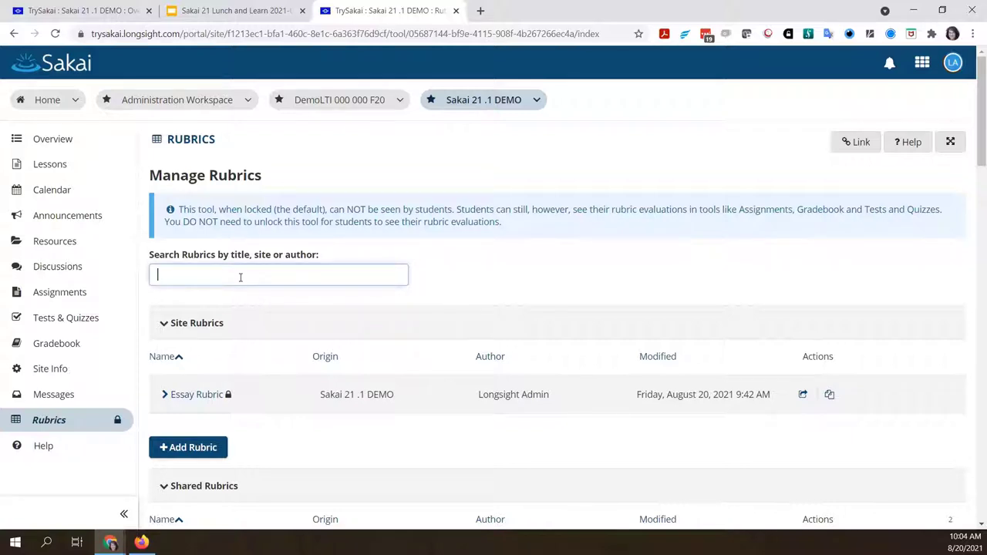
type("longi")
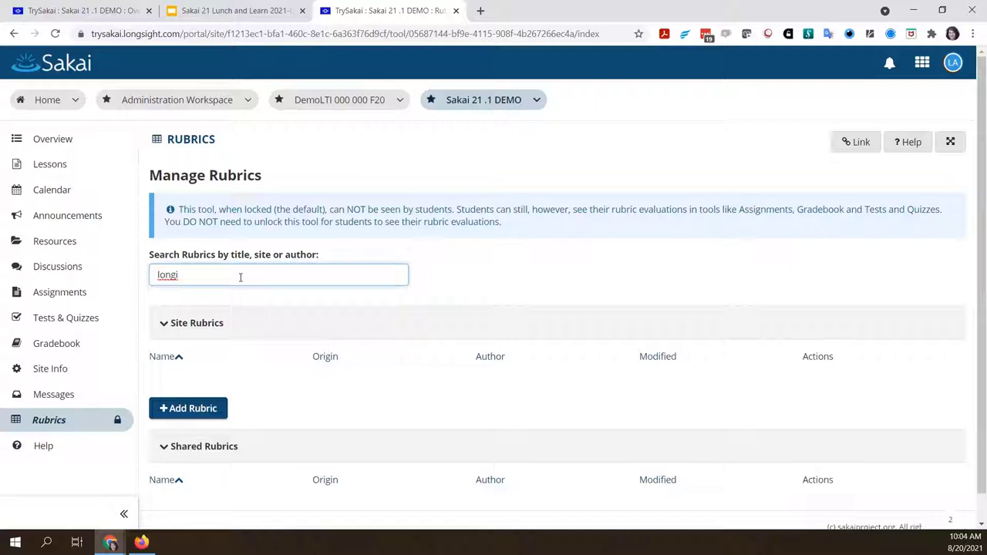
key("BackSpace")
type("s")
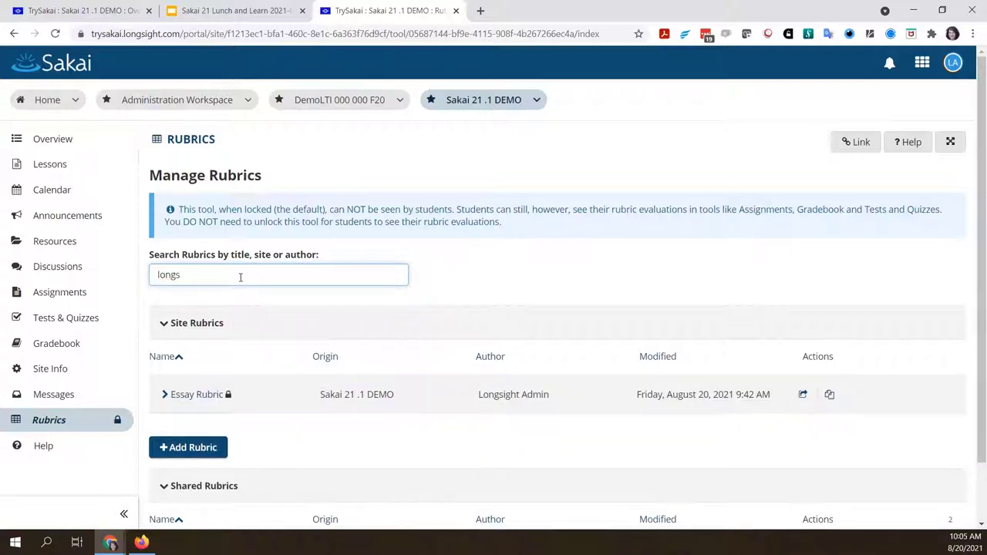
type("ight")
scroll(409, 371, "down", 1)
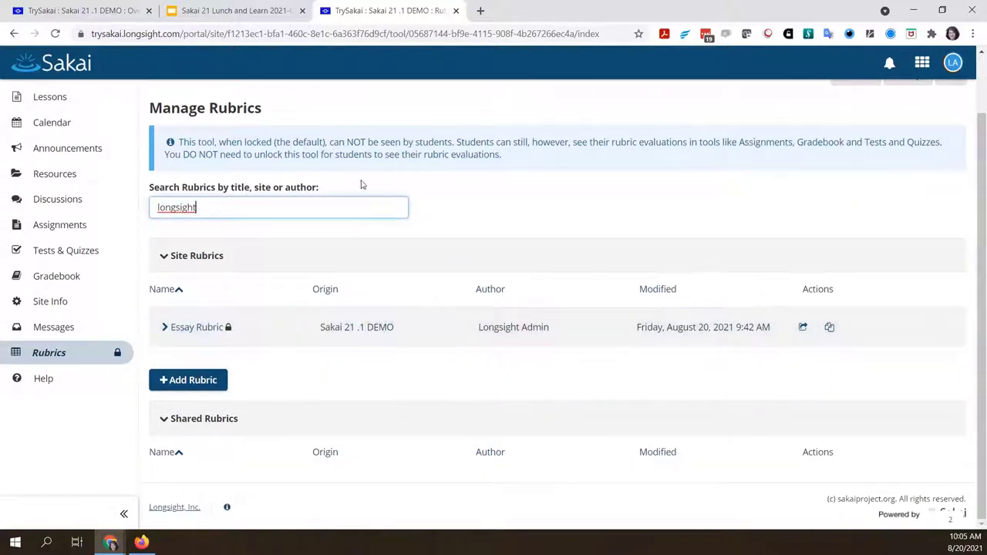
- Replace the rubric search term with "dis" and look through the matching shared rubrics
key("BackSpace")
key("BackSpace")
key("BackSpace")
key("BackSpace")
key("BackSpace")
key("BackSpace")
key("BackSpace")
key("BackSpace")
key("BackSpace")
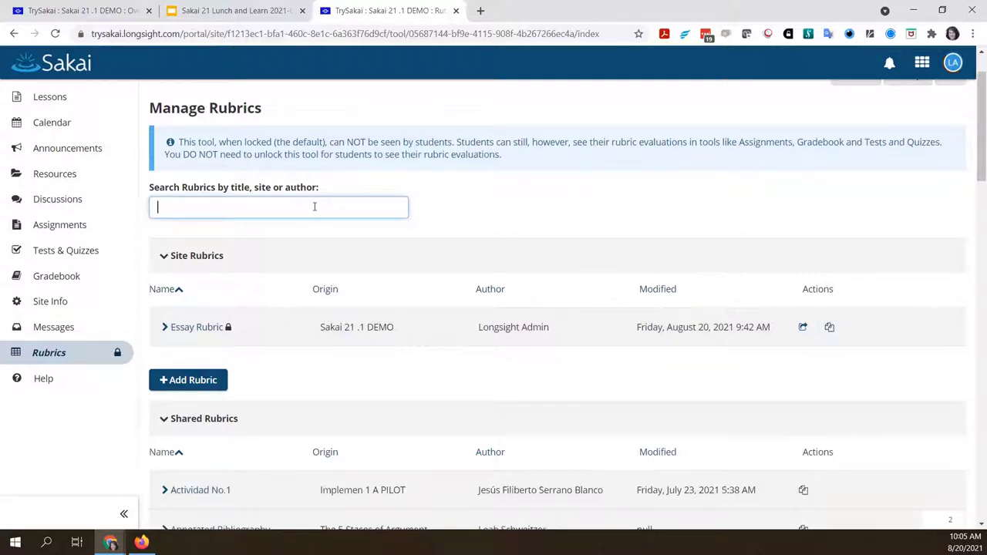
type("dis")
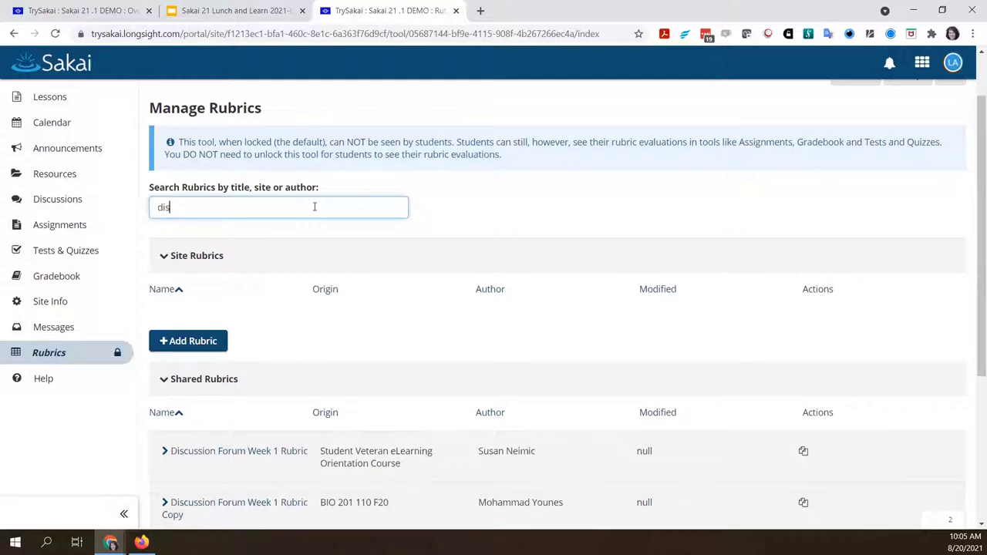
scroll(395, 346, "down", 2)
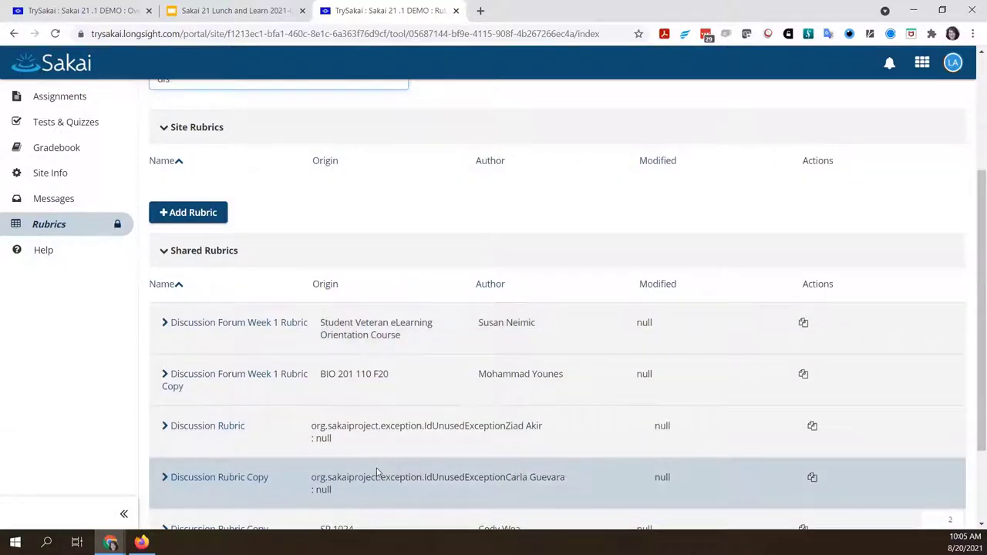
scroll(377, 473, "down", 2)
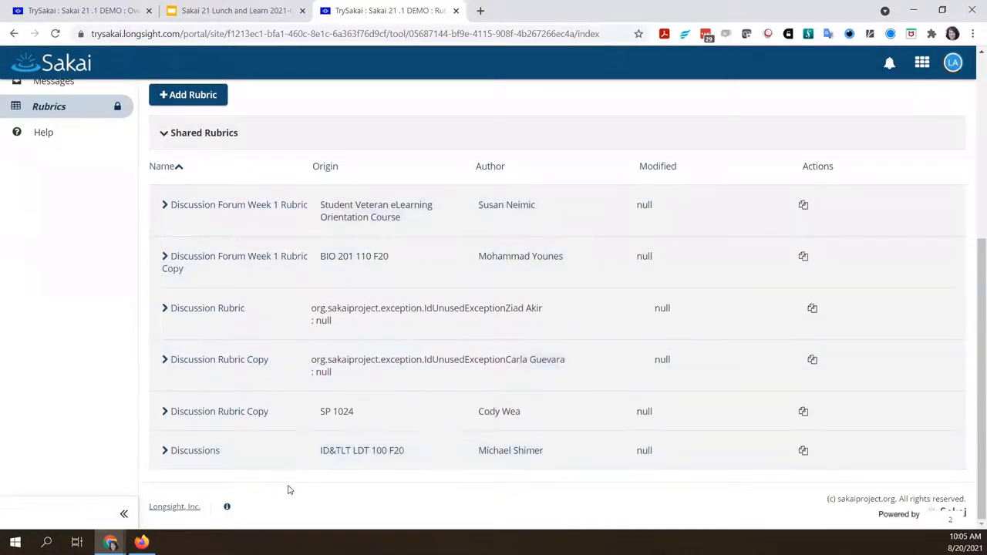
scroll(289, 489, "up", 5)
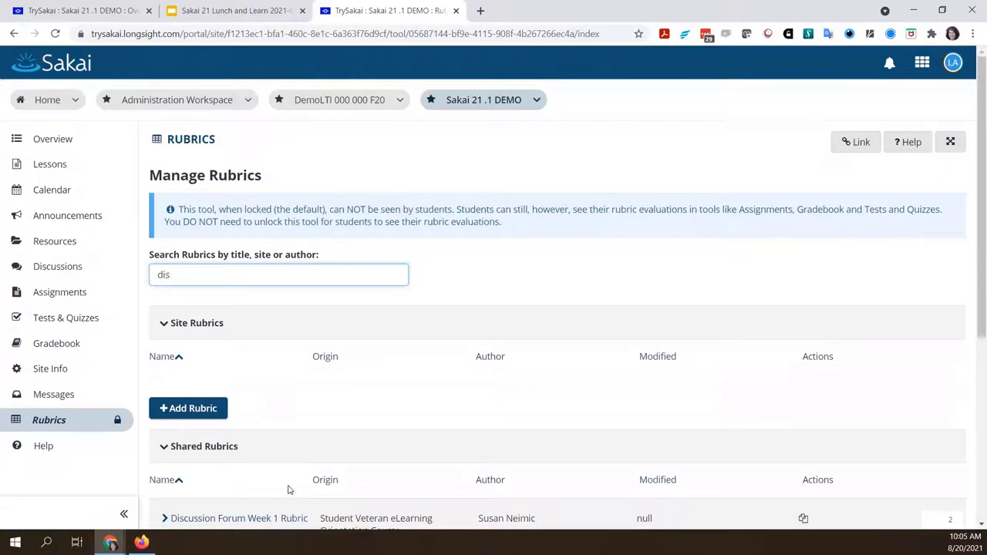
- Clear the rubric search so that all rubrics are listed again
key("BackSpace")
key("BackSpace")
key("BackSpace")
left_click(448, 285)
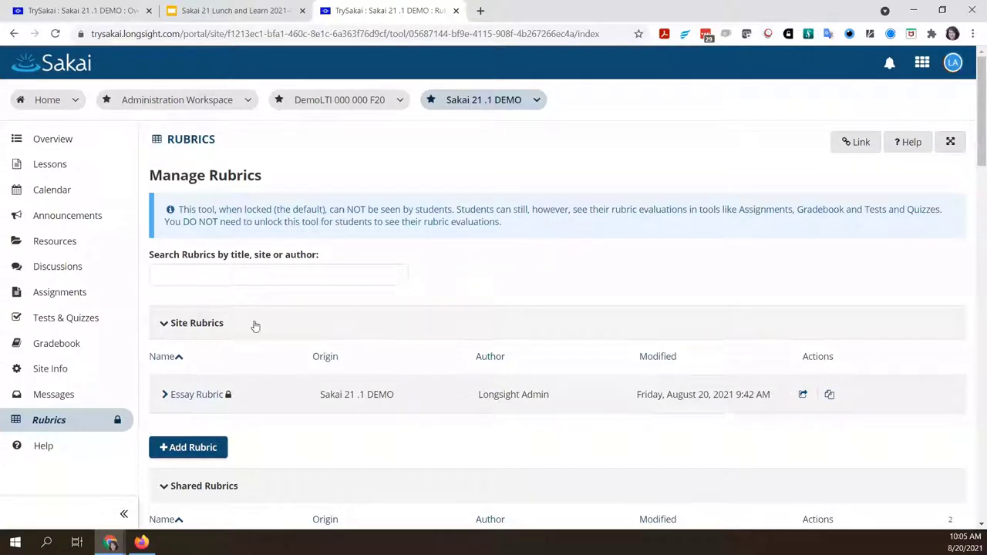
- Expand the Essay Rubric to examine its criteria and rating points, and collapse it again
left_click(177, 397)
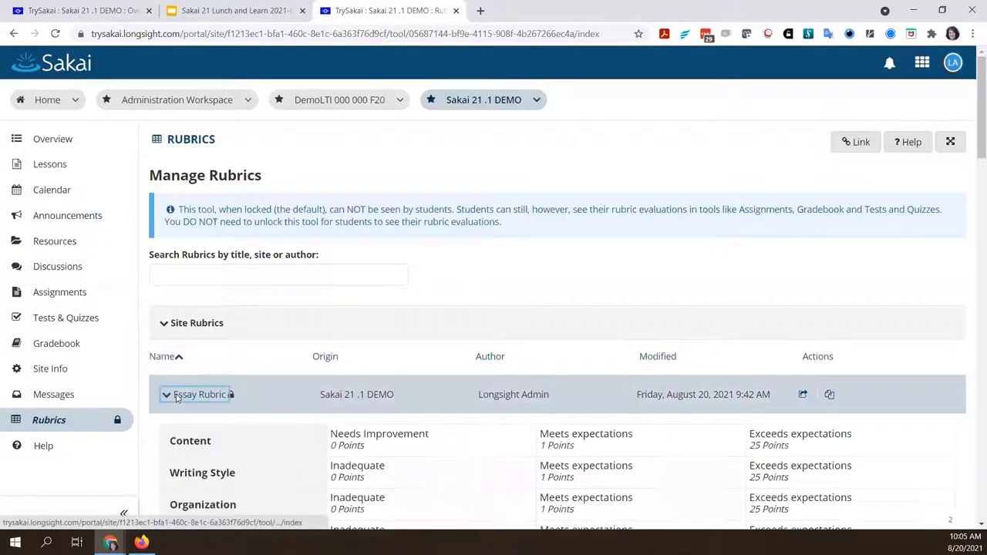
scroll(379, 417, "down", 2)
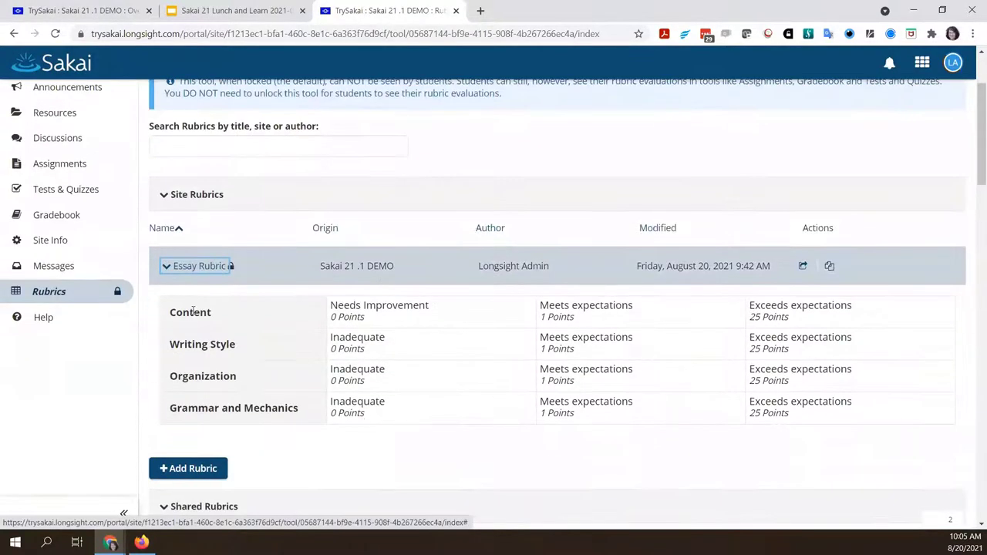
left_click(175, 270)
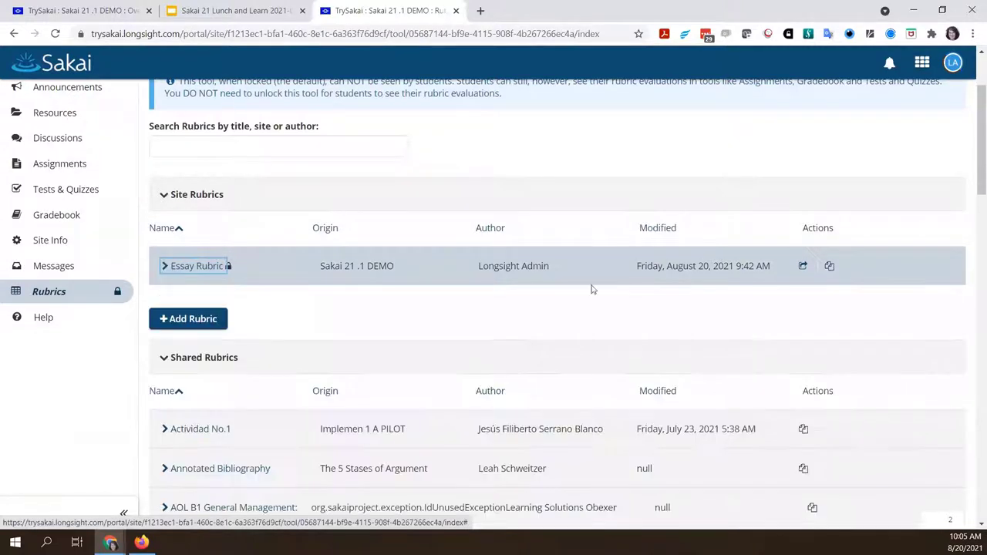
- Duplicate the Essay Rubric and save the copy with the title "Essay Rubric Weighted"
left_click(831, 267)
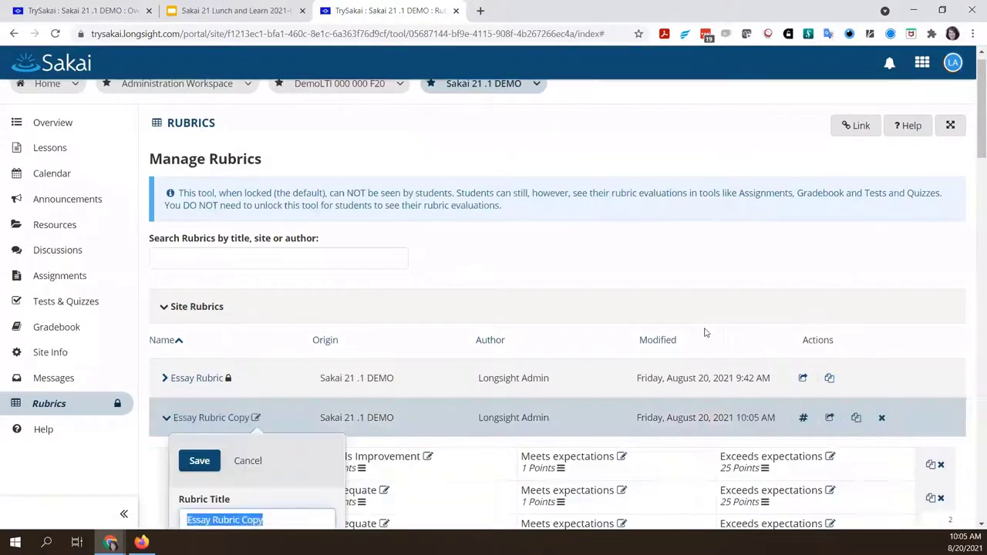
scroll(704, 333, "down", 1)
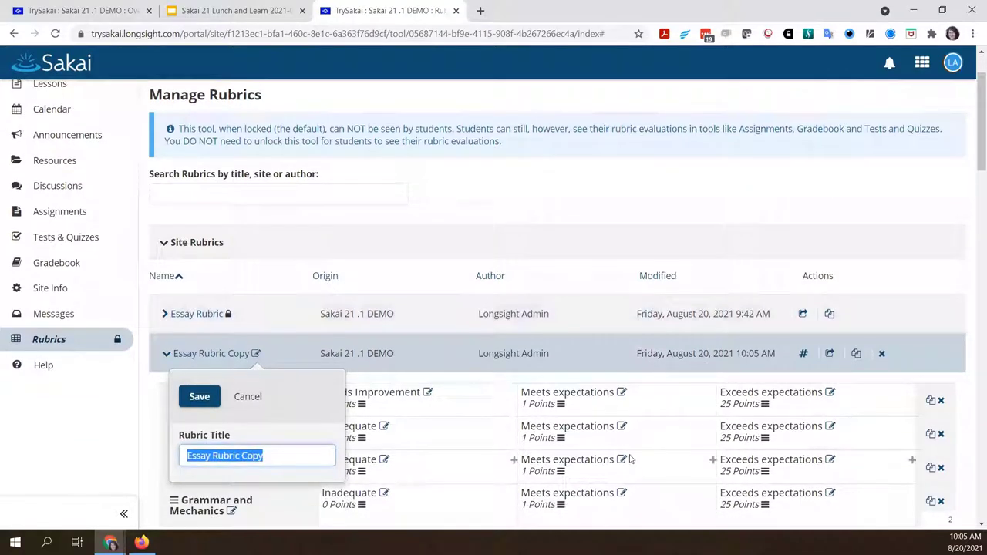
scroll(629, 459, "down", 1)
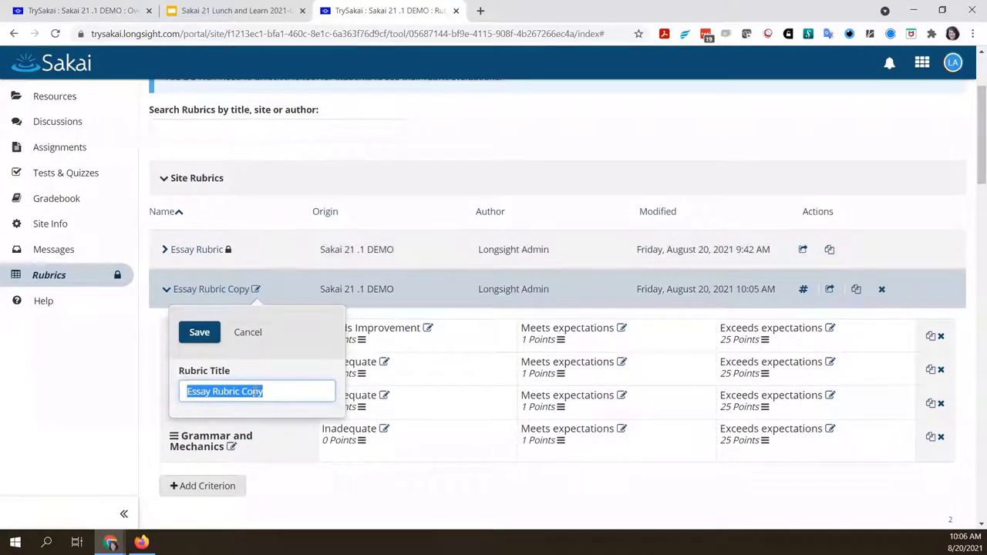
double_click(254, 392)
type("Weighted")
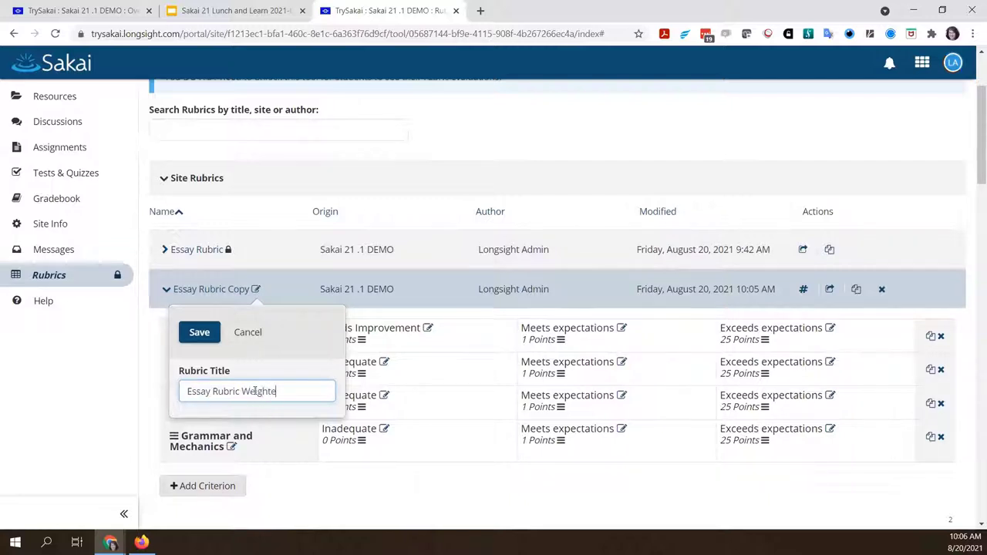
left_click(199, 332)
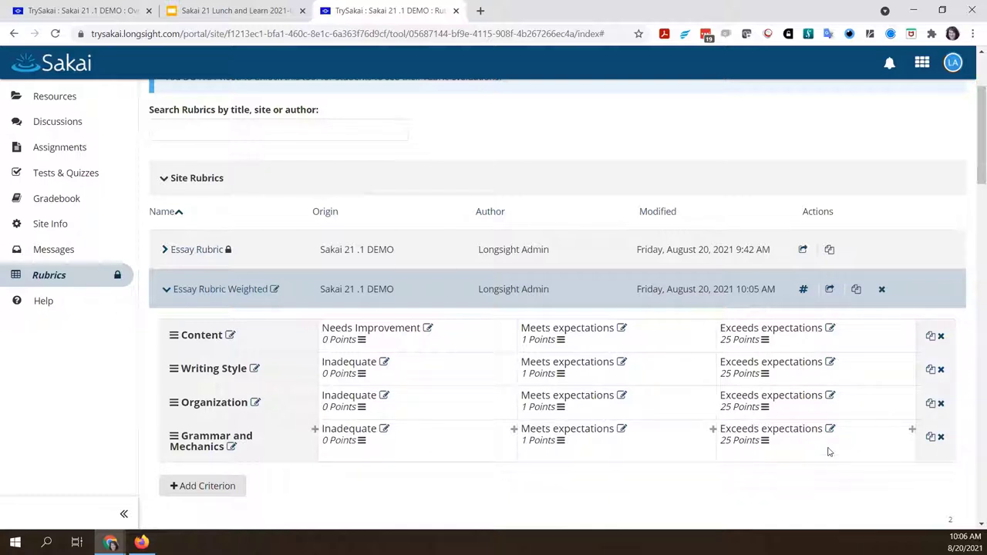
- Set the Meets expectations rating to 10 points for both the Content and Writing Style criteria of Essay Rubric Weighted
left_click(622, 330)
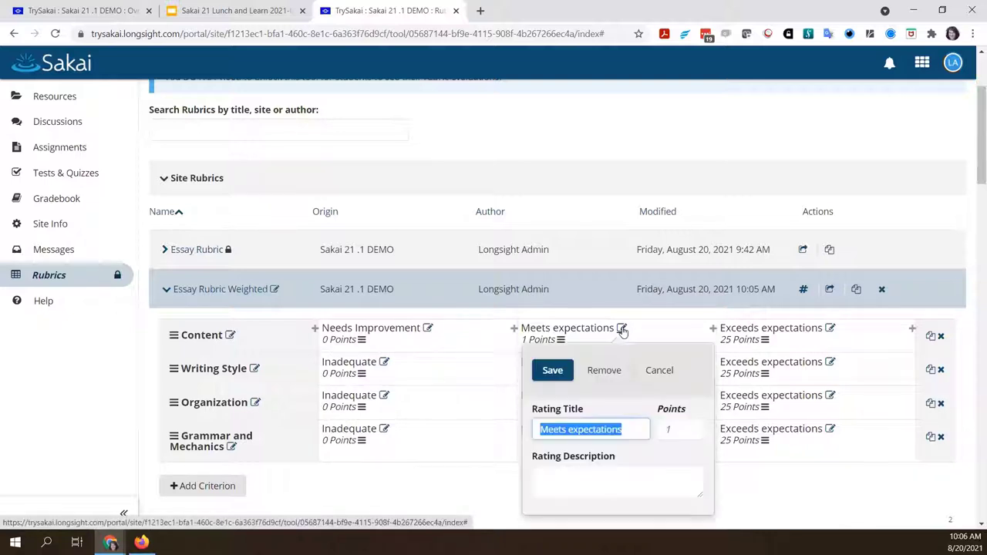
left_click(676, 430)
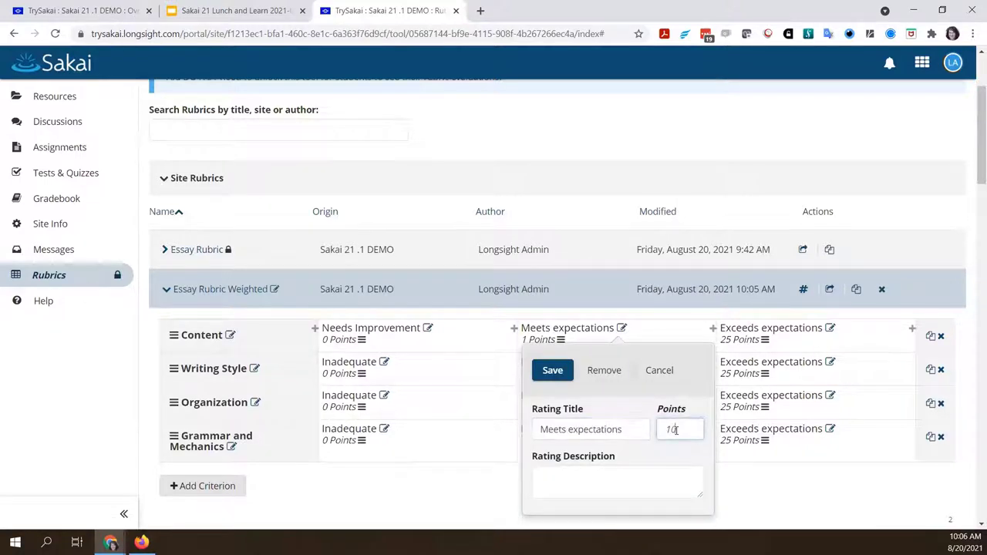
left_click(551, 370)
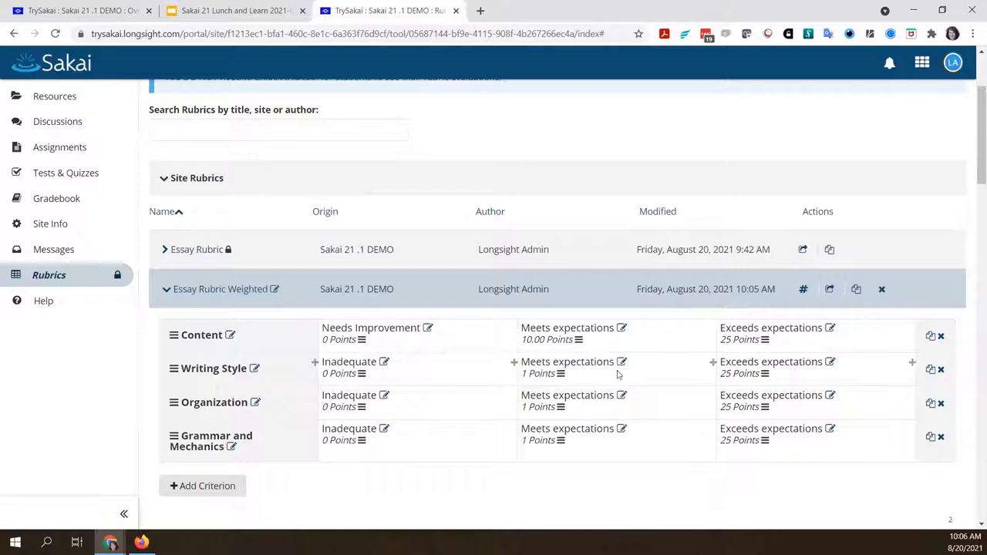
left_click(622, 362)
left_click(683, 461)
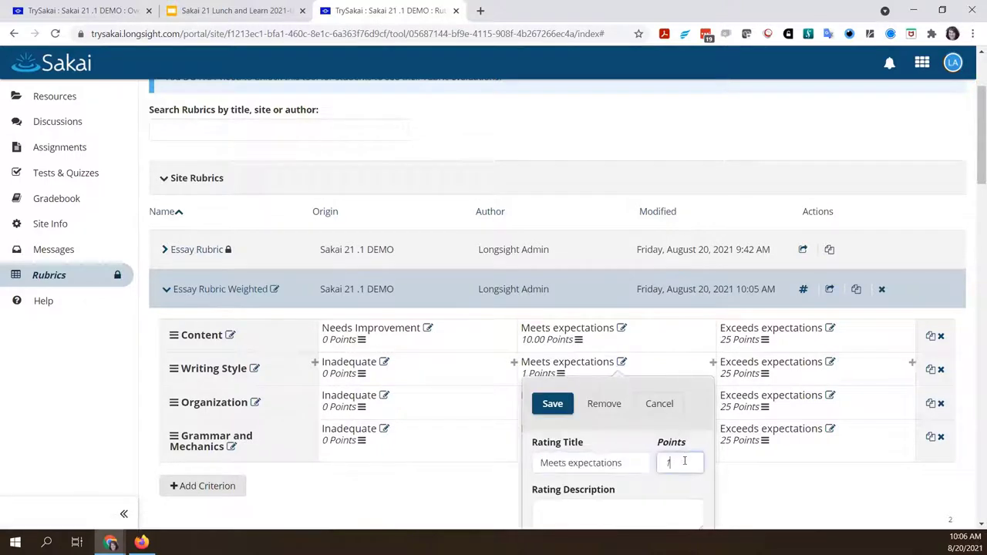
type("0")
left_click(552, 403)
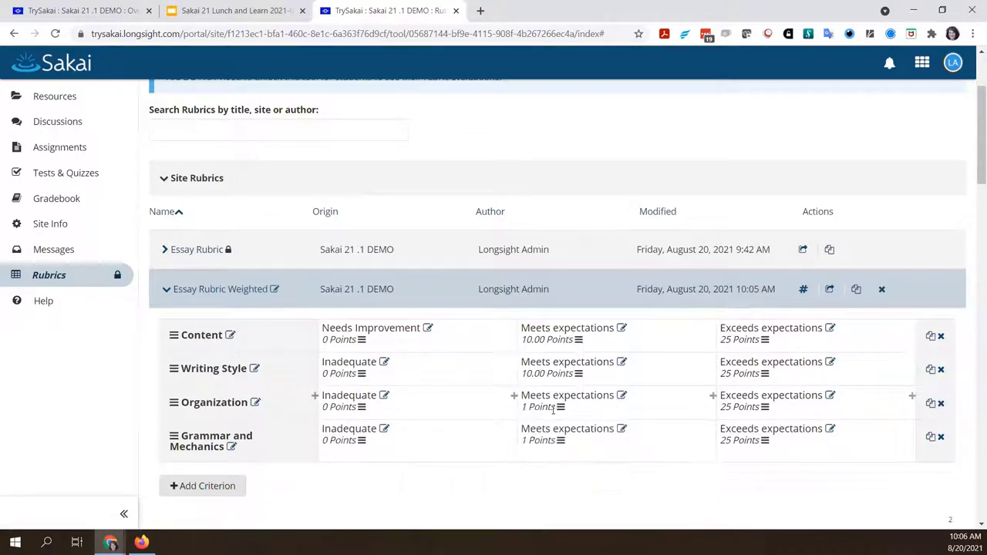
- Set the Meets expectations rating to 10 points for both the Organization and Grammar and Mechanics criteria of Essay Rubric Weighted
left_click(621, 396)
left_click(683, 497)
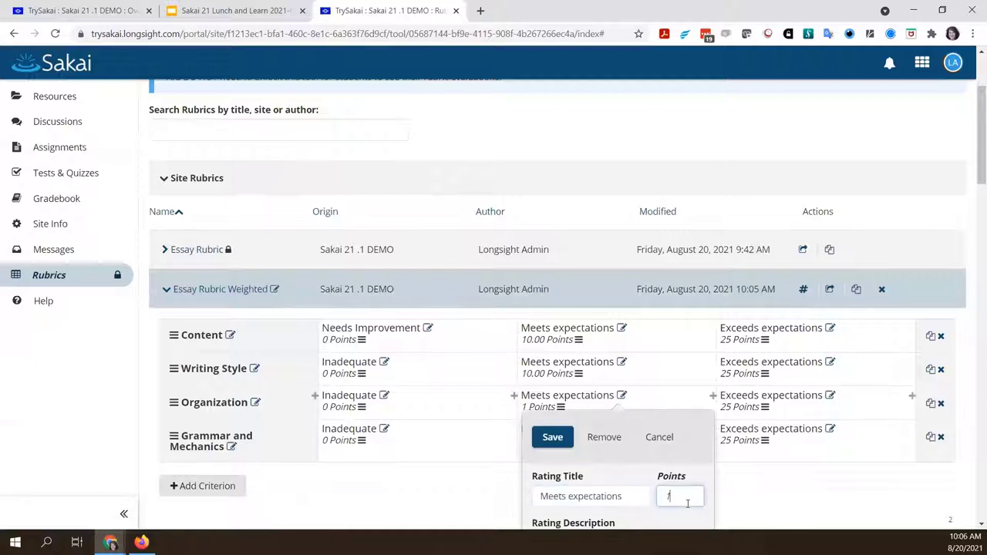
type("0")
left_click(552, 437)
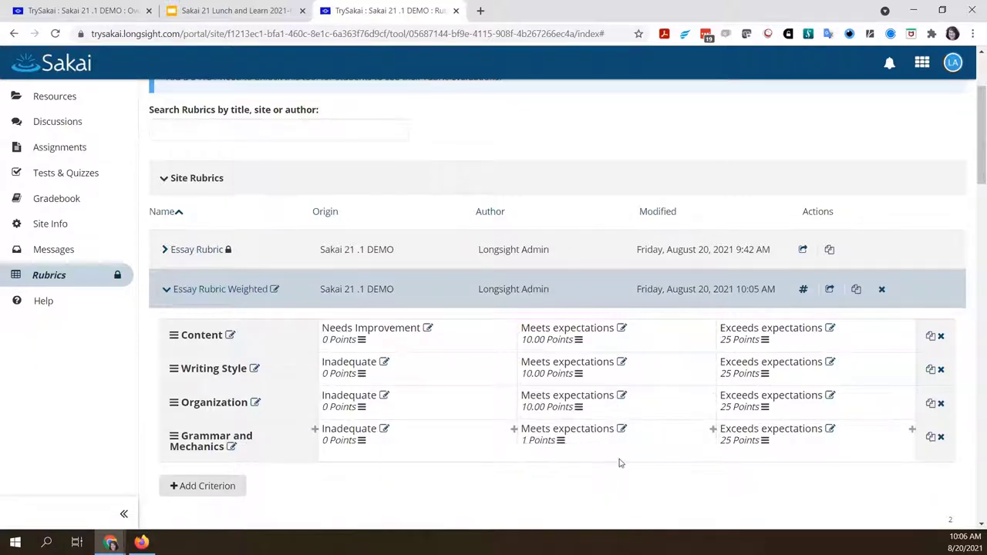
left_click(622, 429)
left_click(686, 521)
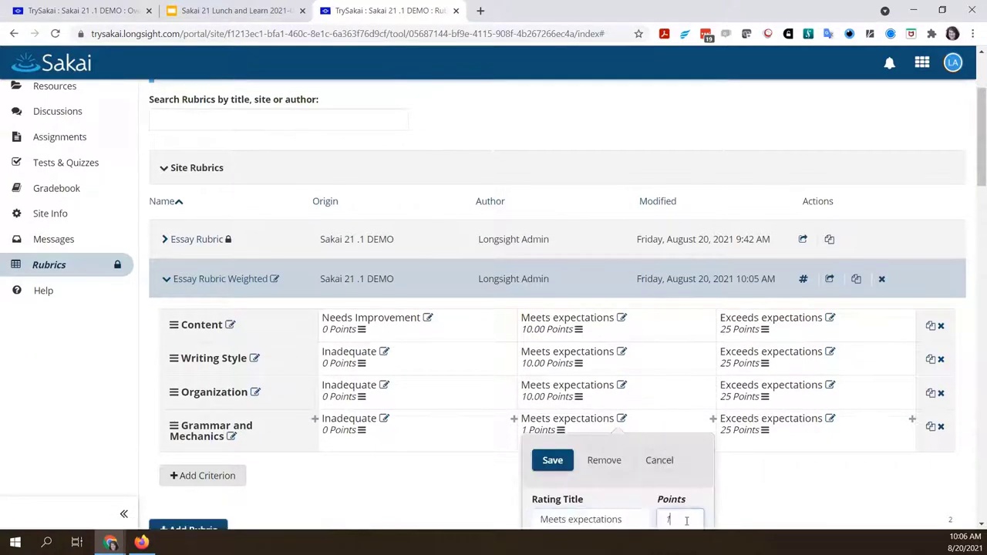
type("0")
left_click(552, 460)
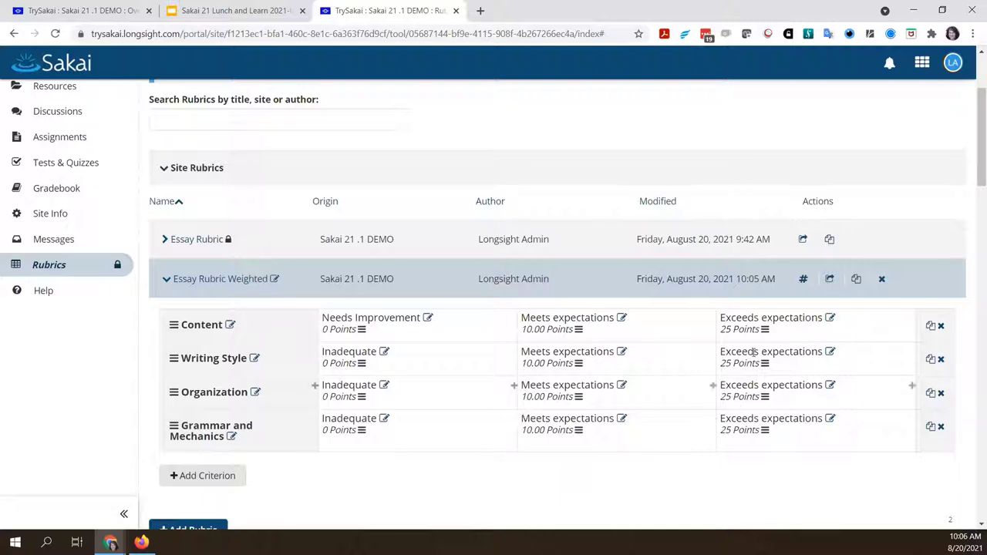
- Enable weighting for Essay Rubric Weighted and set the weights to 50% for Content and 20% for Writing Style
left_click(803, 279)
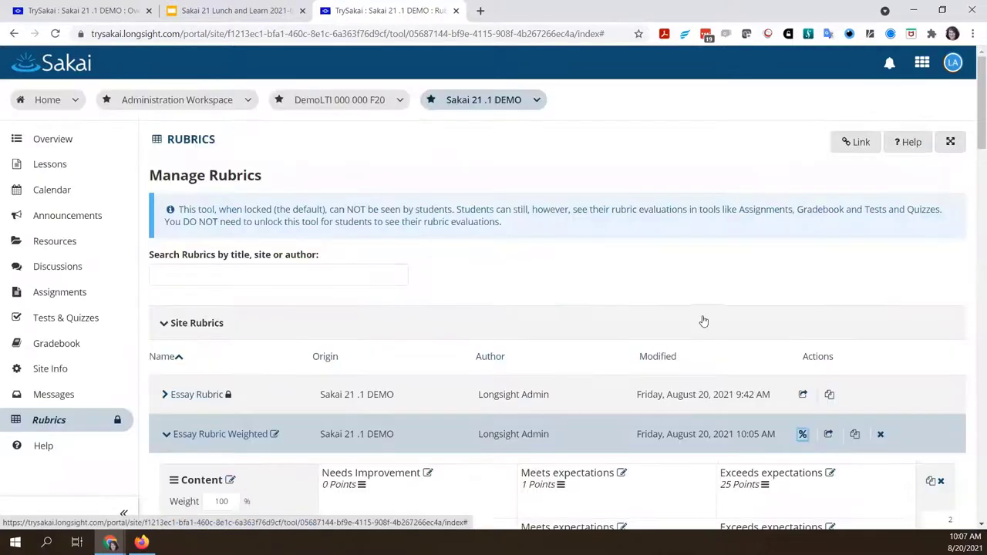
scroll(696, 322, "down", 3)
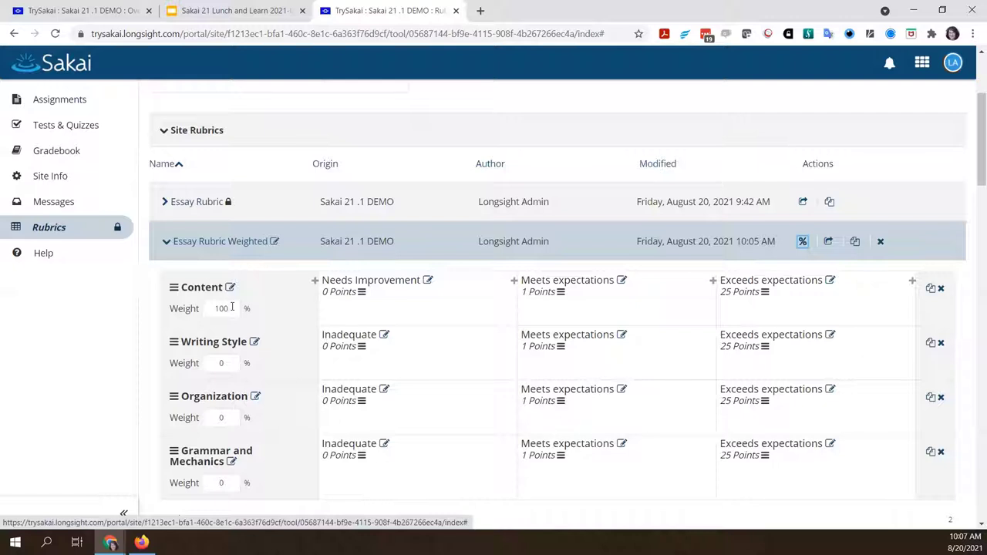
left_click_drag(232, 307, 206, 308)
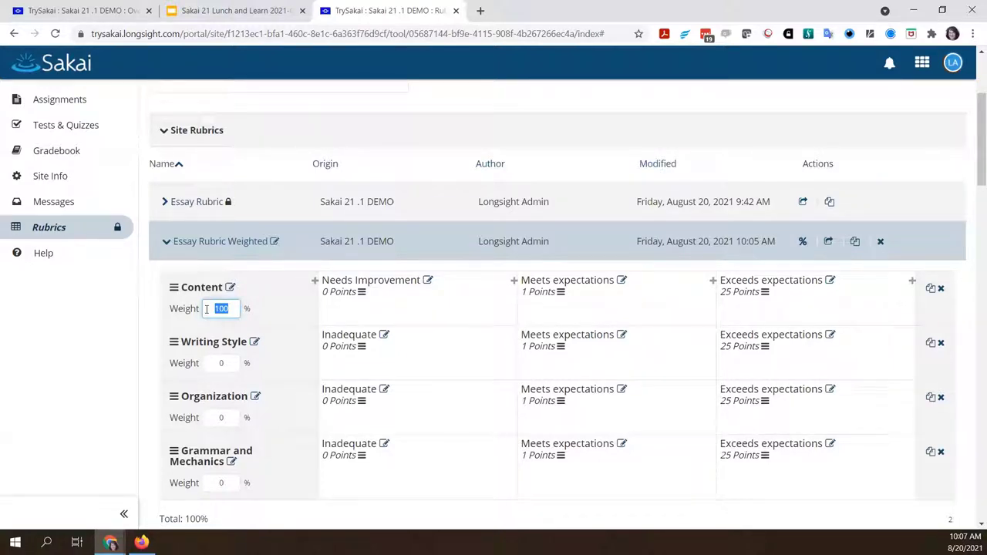
type("50")
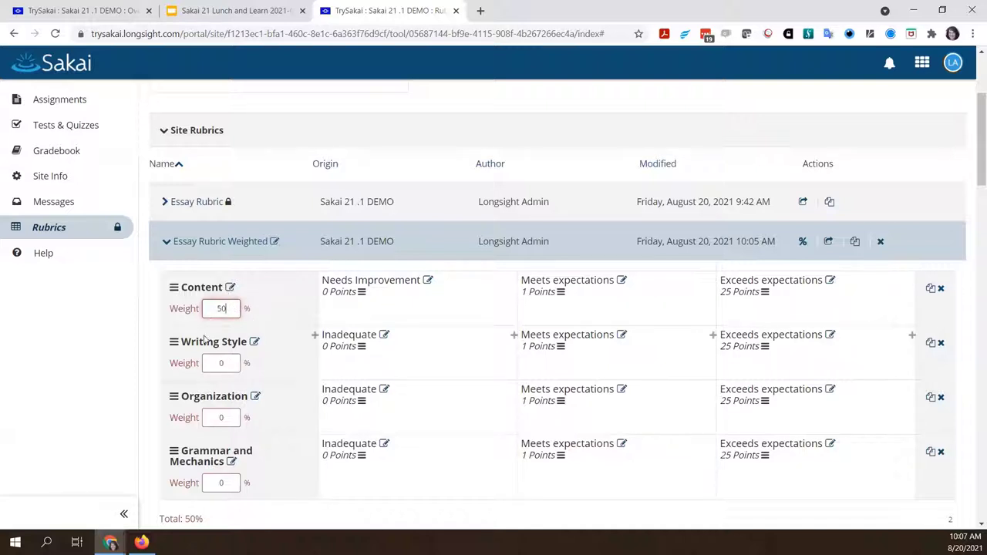
left_click_drag(231, 360, 210, 363)
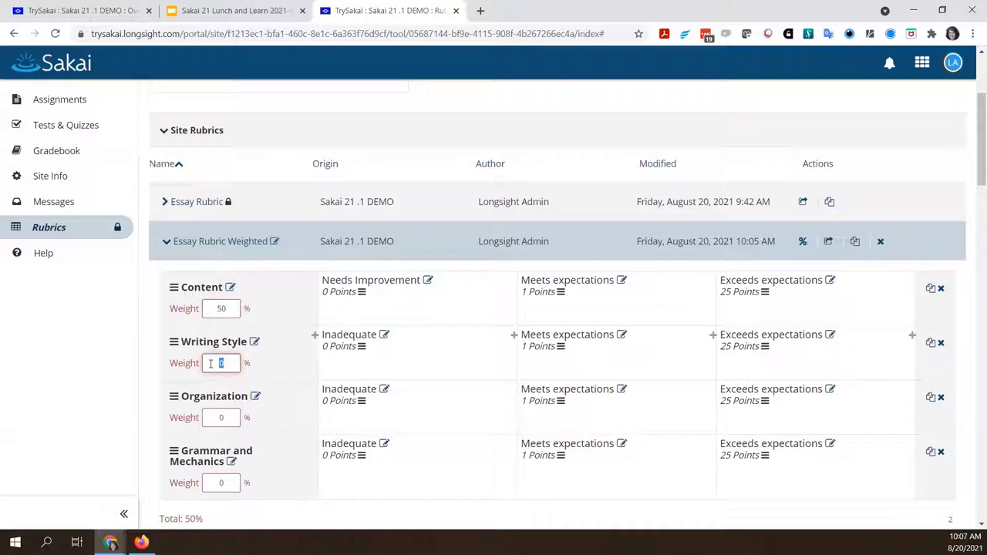
type("20")
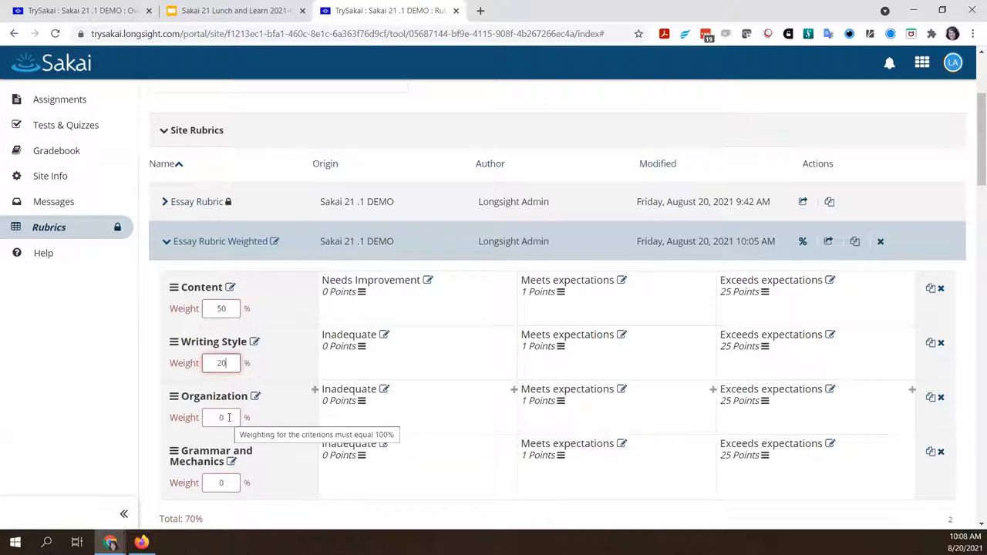
- Set the weights of the Organization criterion and the Grammar and Mechanics criterion to 15% each
left_click_drag(228, 417, 204, 419)
type("15")
left_click(231, 484)
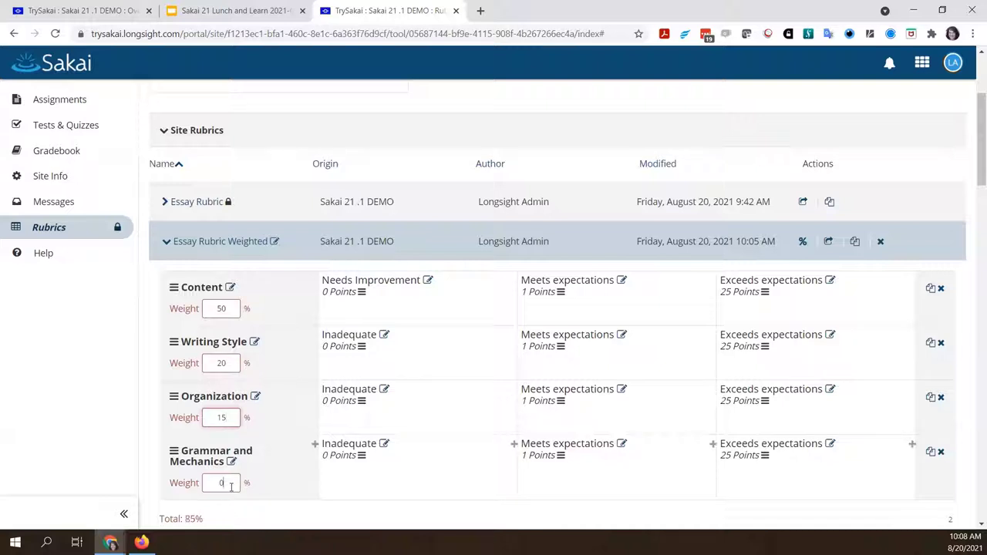
key("BackSpace")
type("15")
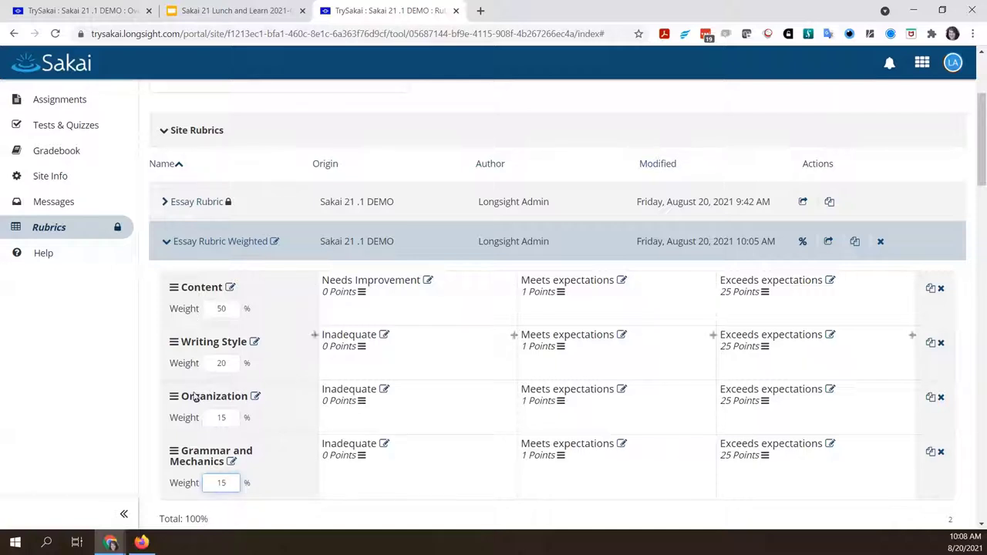
left_click(229, 517)
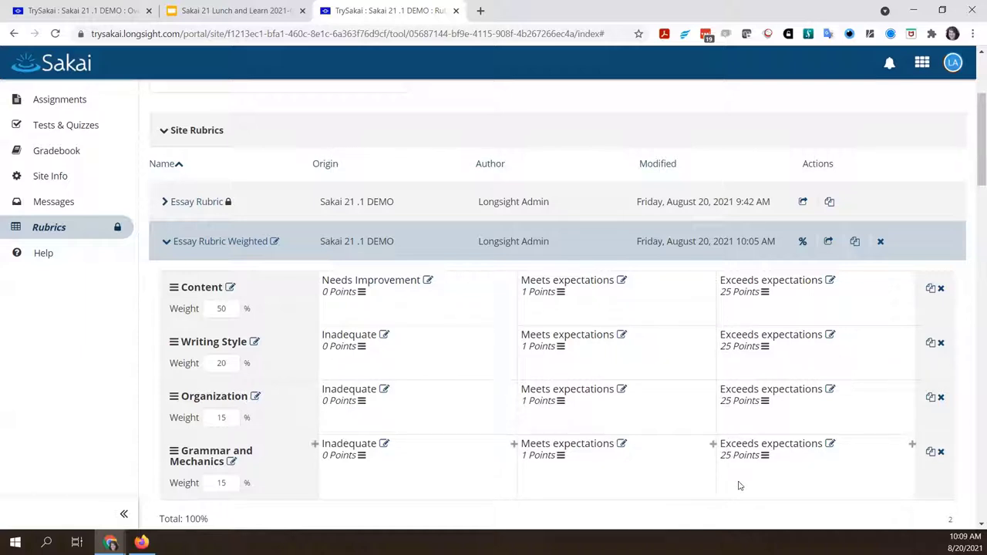
- Set the Exceeds expectations rating of the Content criterion to 10 points and save it
left_click(830, 282)
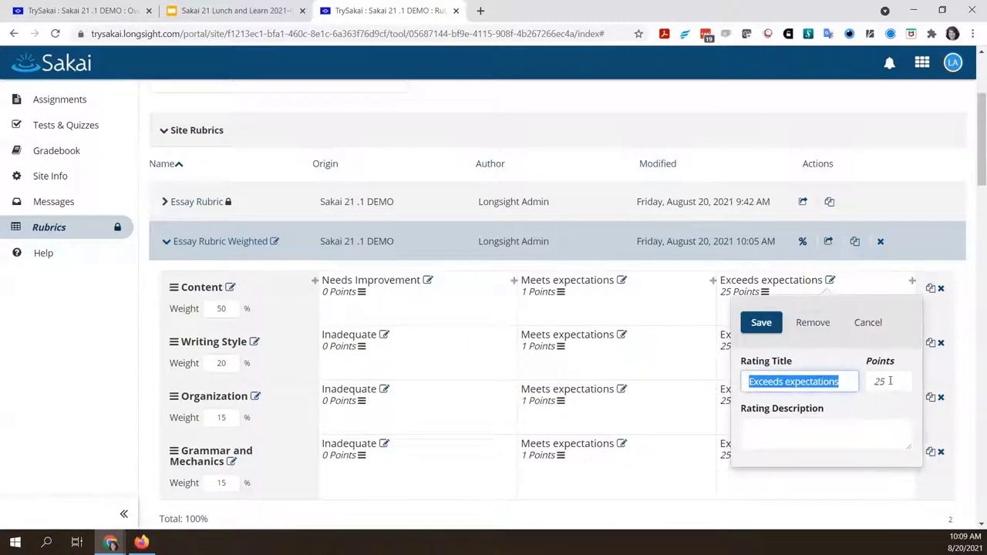
left_click_drag(884, 381, 870, 381)
type("10")
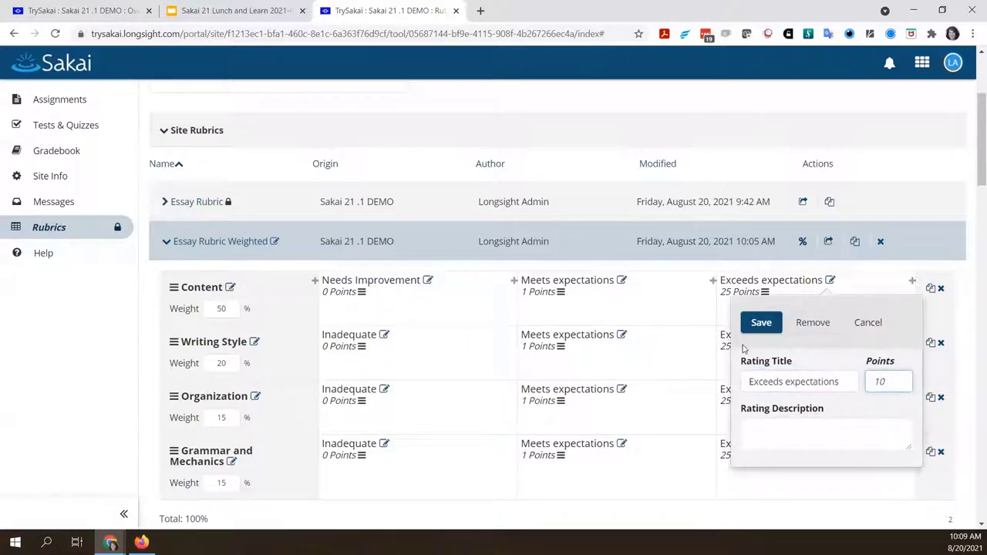
left_click(761, 323)
- Set the Exceeds expectations rating to 100 points for the Writing Style criterion and the Content criterion
left_click(829, 334)
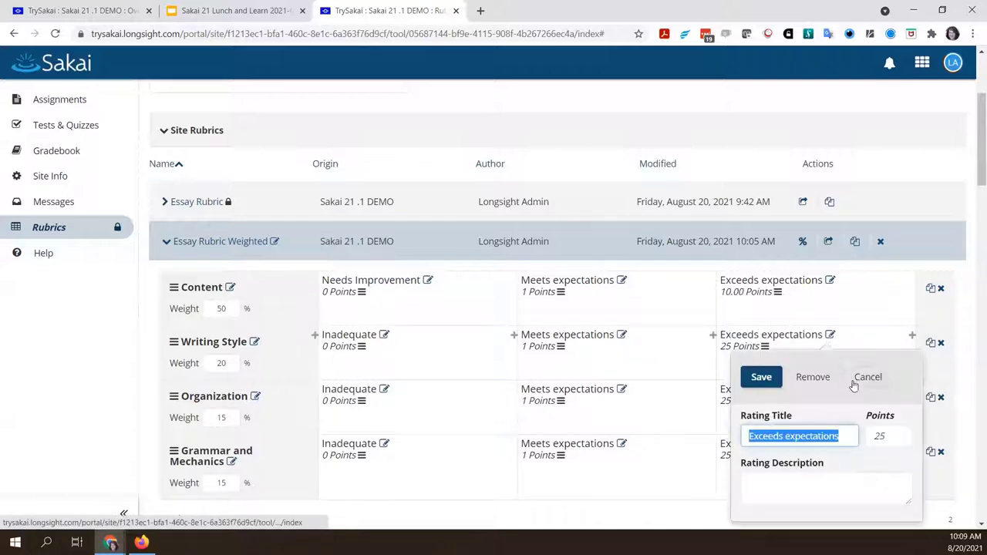
left_click_drag(898, 437, 869, 436)
type("100")
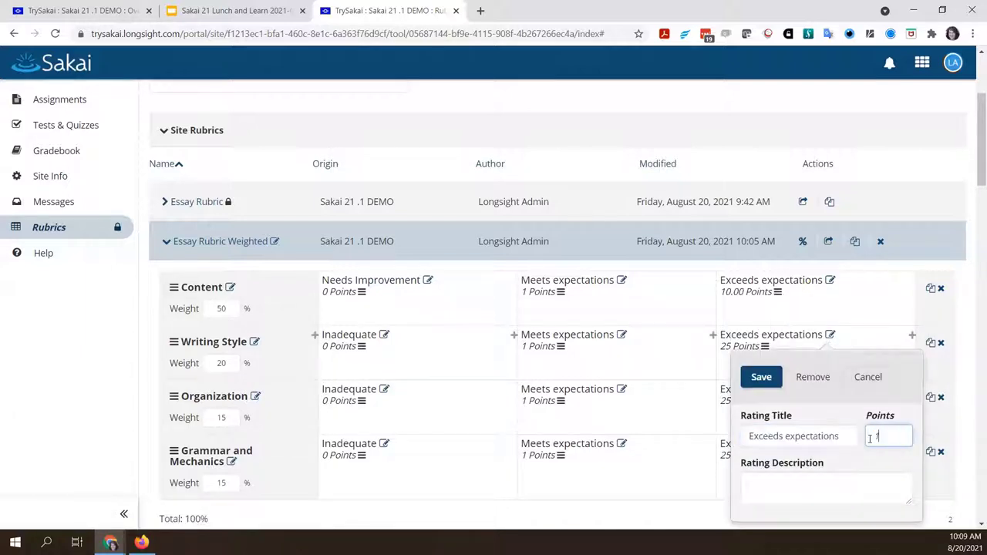
left_click(759, 379)
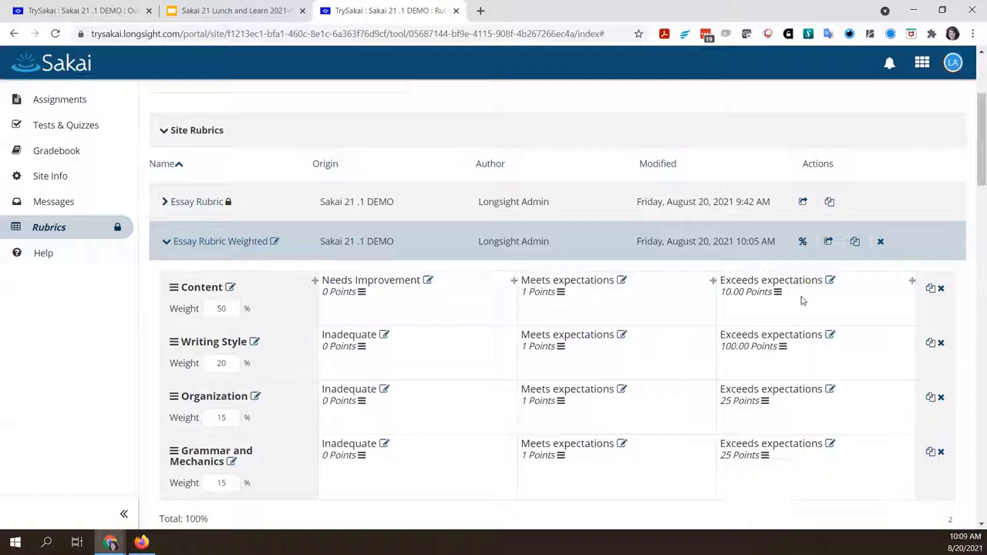
left_click(829, 282)
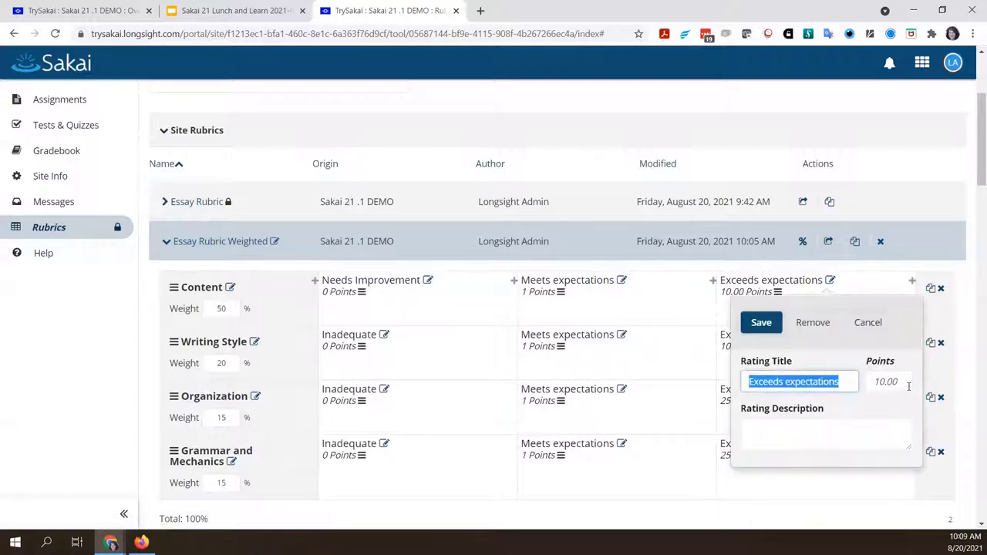
left_click_drag(898, 382, 884, 383)
type("0")
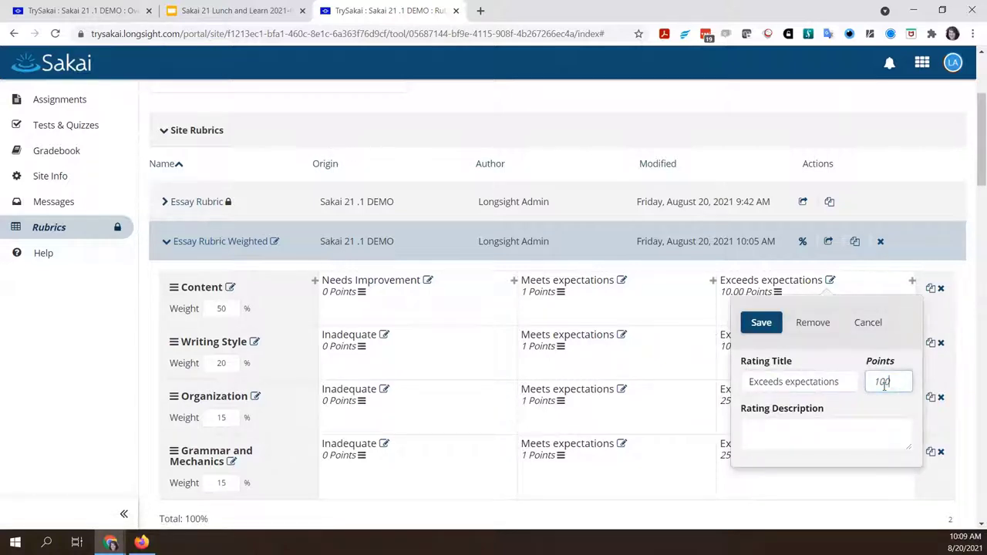
left_click(761, 322)
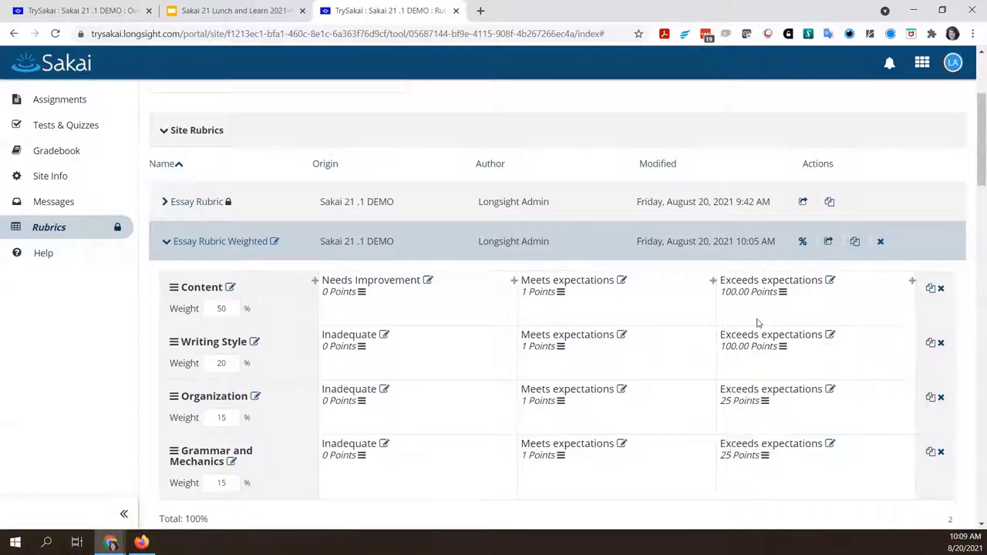
- Set the Exceeds expectations rating to 100 points for the Organization criterion and the Grammar and Mechanics criterion
left_click(829, 389)
left_click_drag(890, 494, 872, 492)
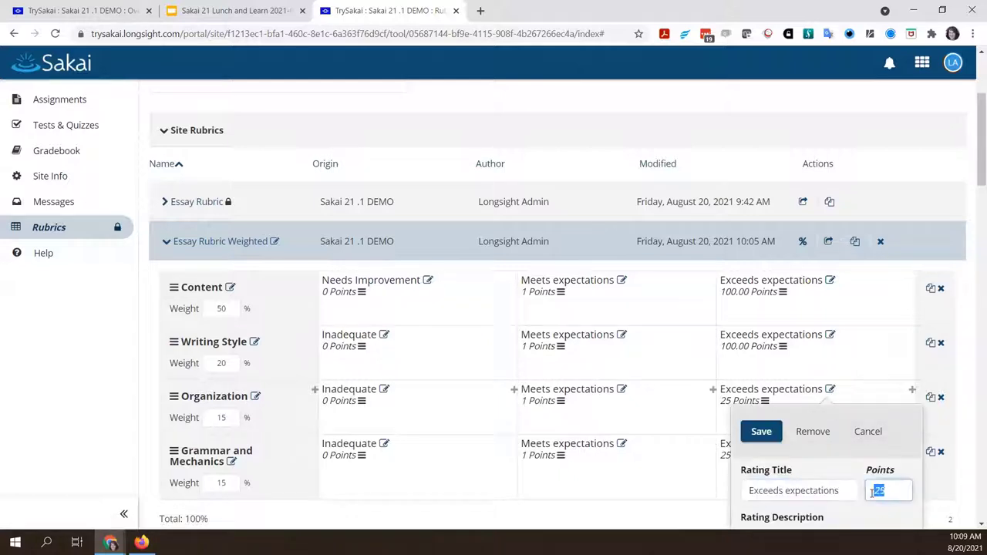
type("100")
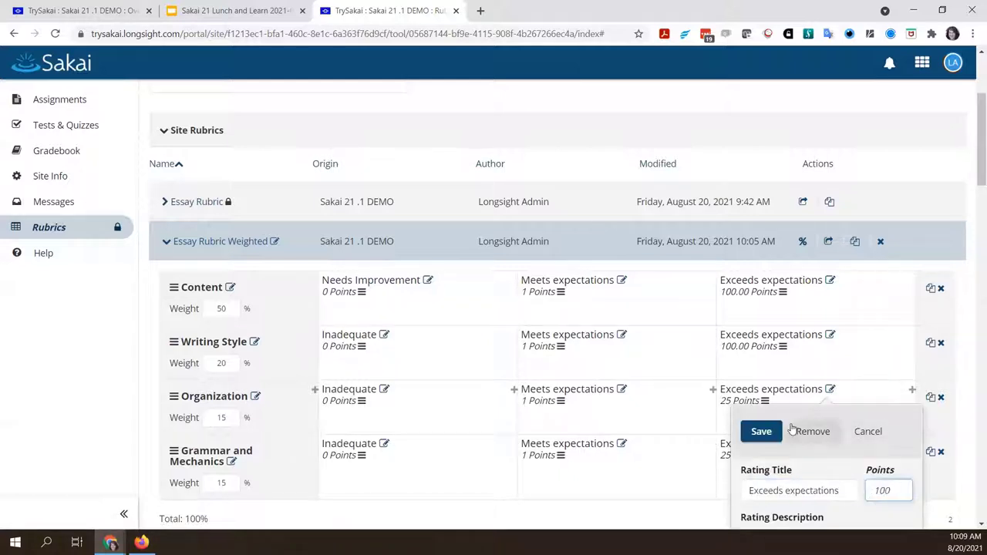
left_click(756, 436)
left_click(830, 443)
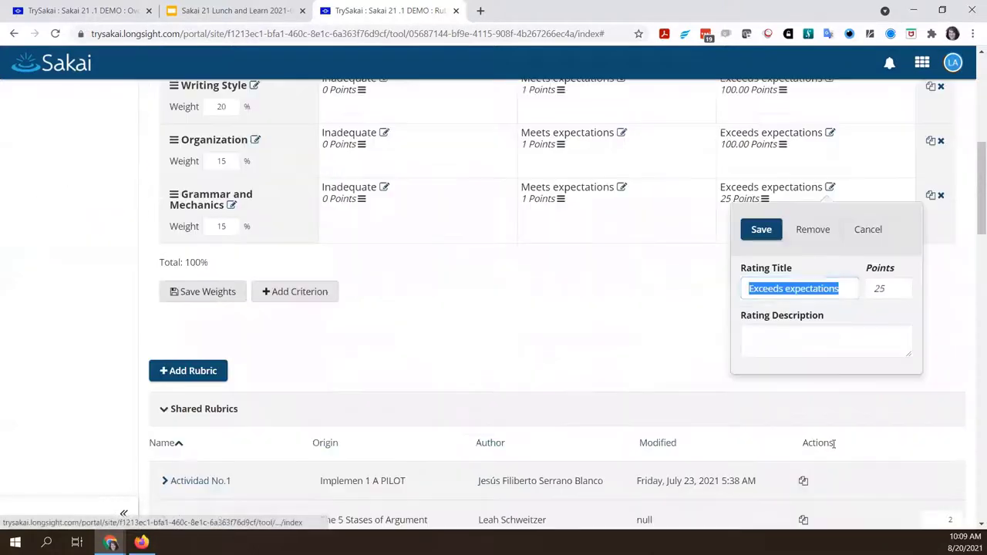
left_click_drag(887, 288, 874, 288)
type("100")
left_click(759, 228)
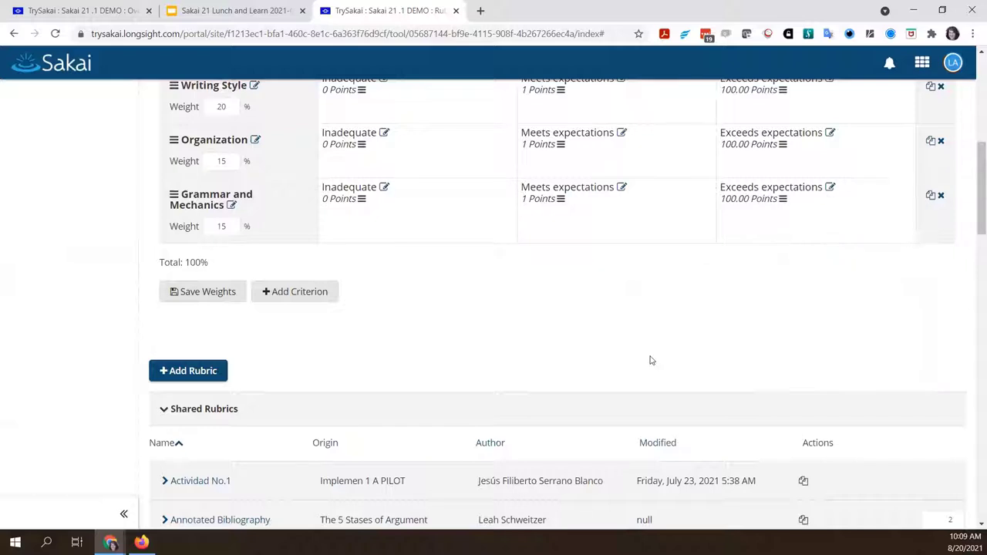
- Set the Meets expectations rating to 75 points for both the Content and Writing Style criteria
scroll(650, 360, "up", 2)
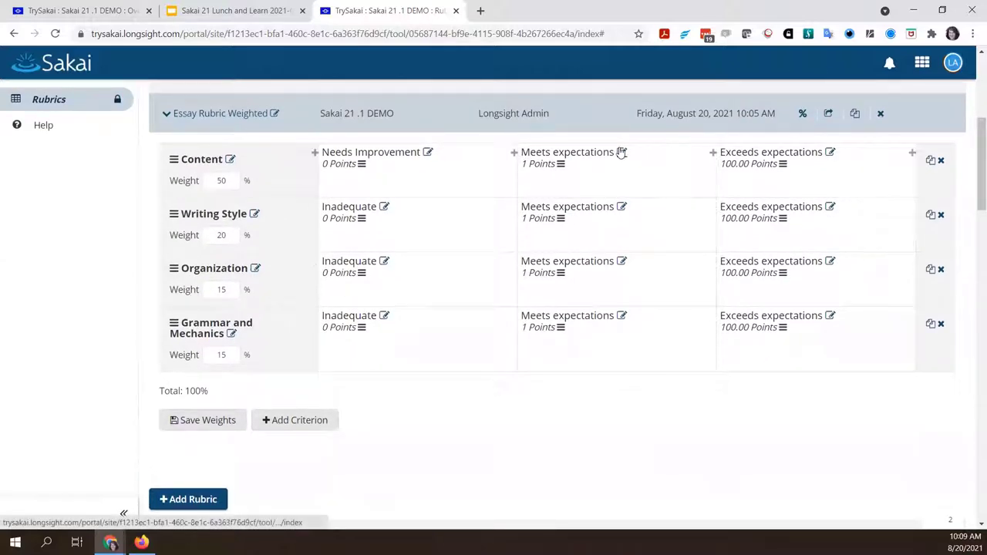
left_click(621, 152)
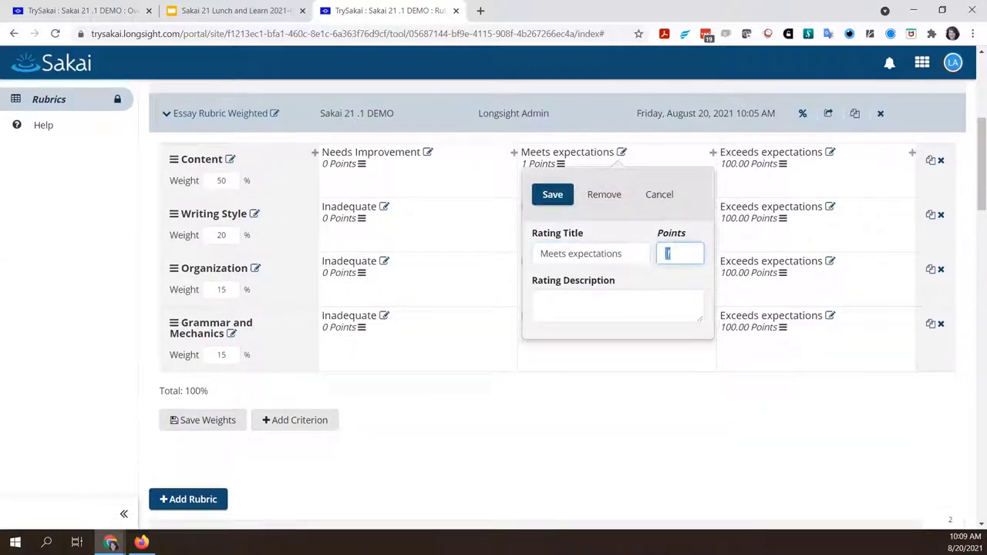
type("85")
left_click(552, 194)
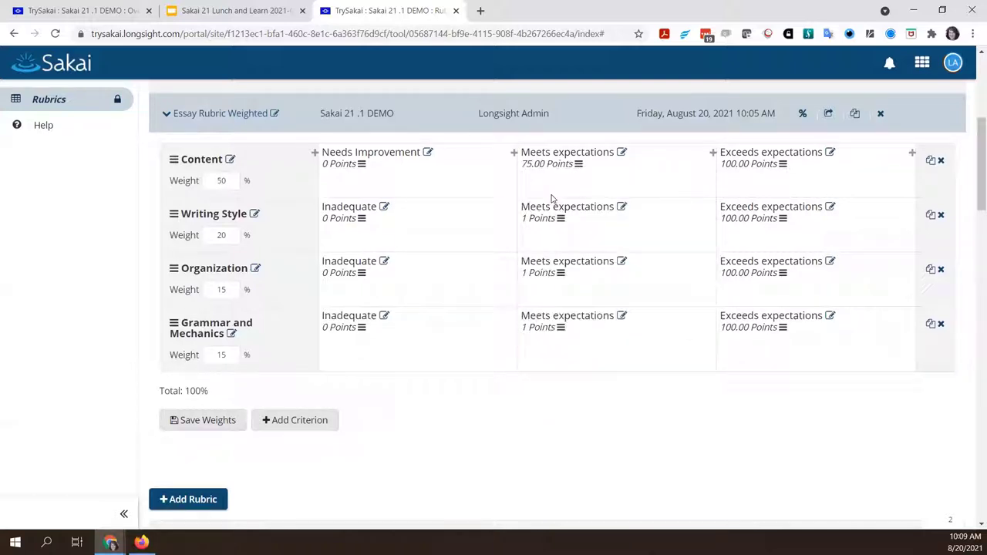
left_click(621, 208)
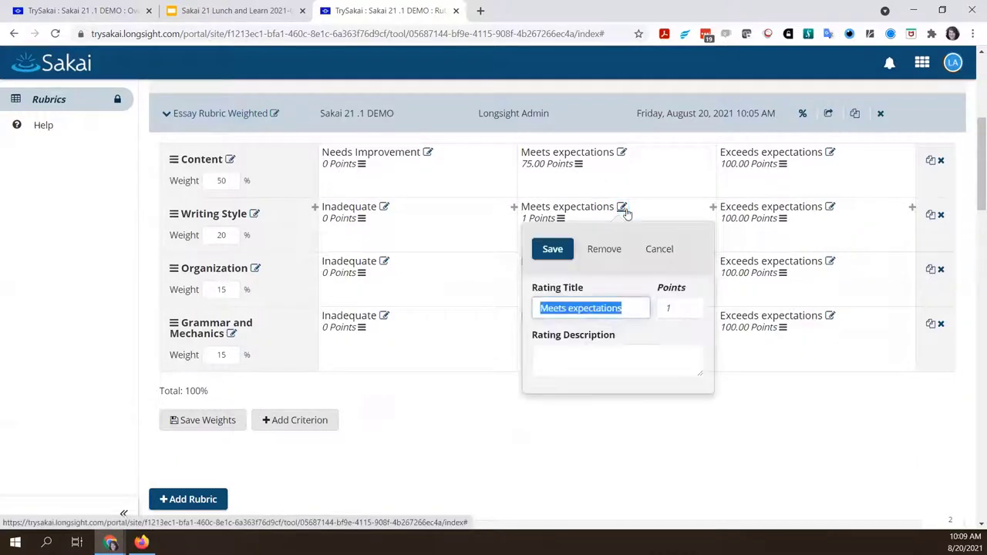
double_click(660, 308)
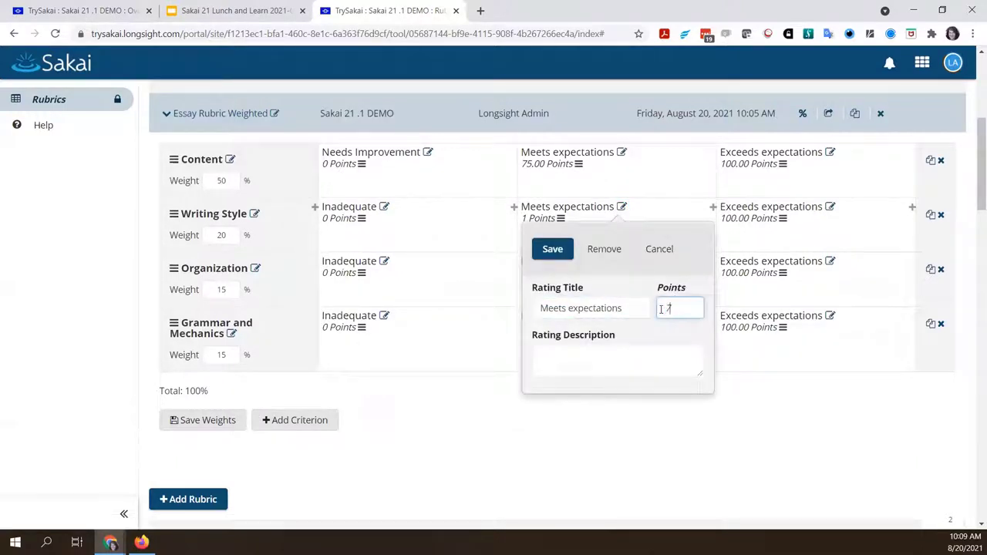
left_click(552, 249)
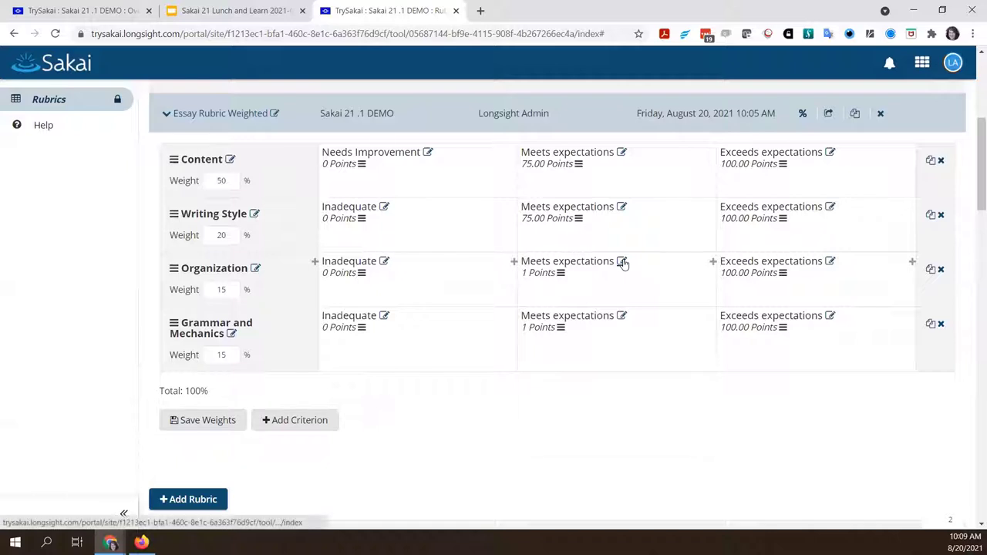
- Set the Meets expectations rating to 75 points for both the Organization and Grammar and Mechanics criteria
left_click(621, 261)
left_click_drag(684, 363, 657, 365)
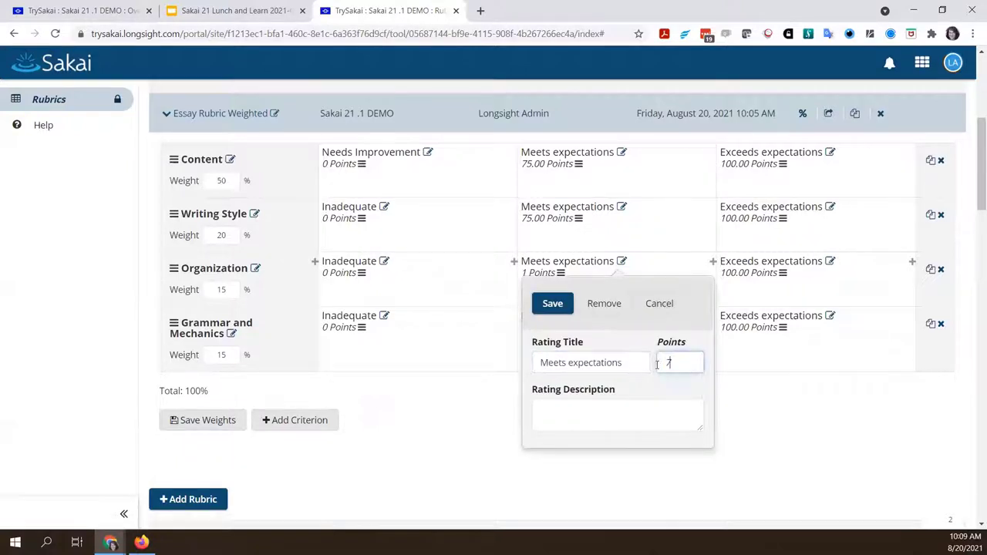
left_click(567, 306)
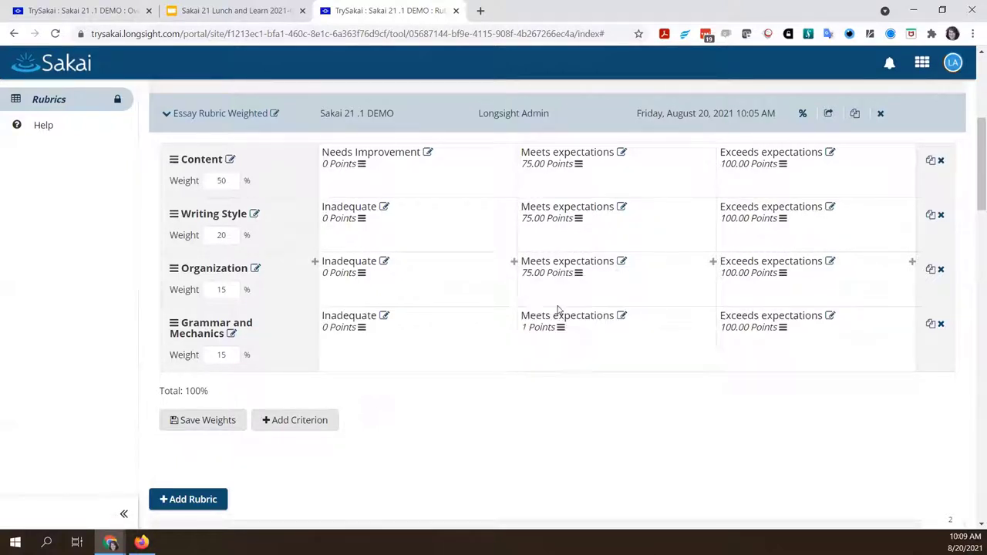
left_click(622, 315)
left_click_drag(676, 413, 661, 415)
type("75")
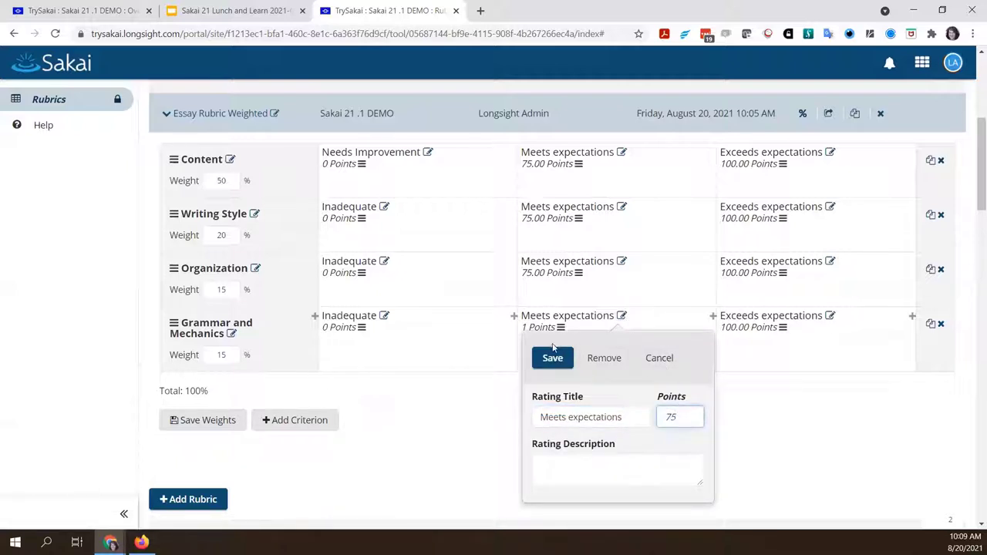
left_click(552, 357)
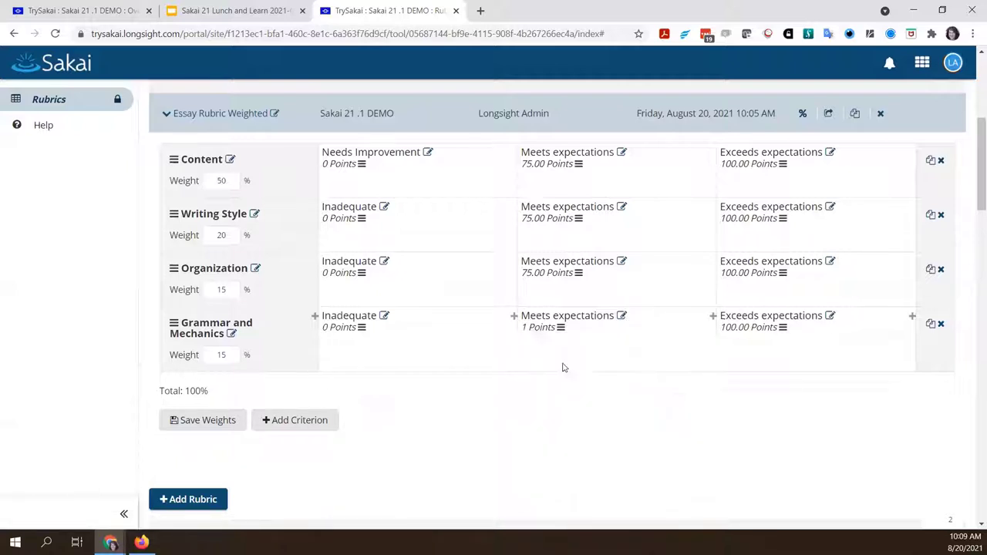
- Set the Needs Improvement rating for Content and the Inadequate rating for Writing Style to 60 points each
left_click(428, 152)
left_click_drag(482, 259, 473, 256)
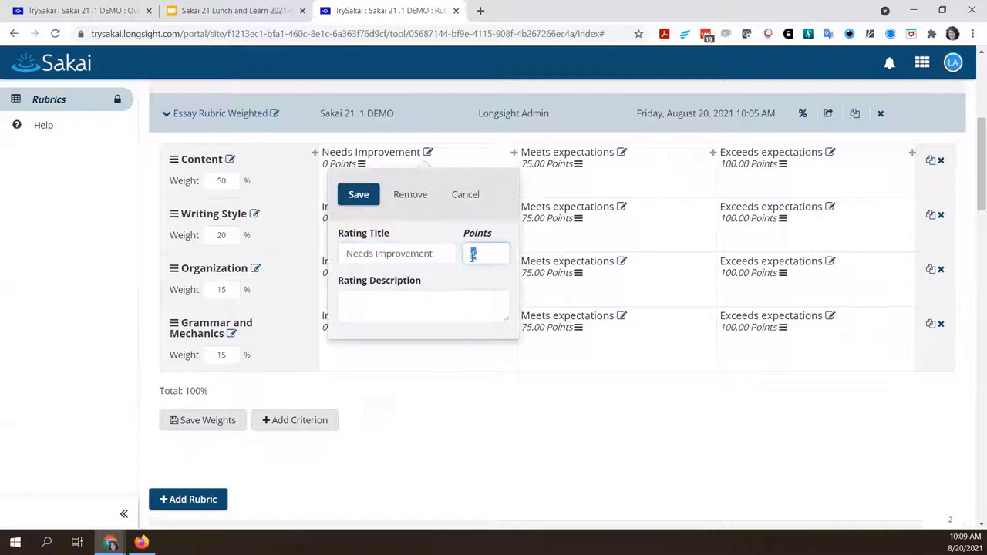
type("60")
left_click(358, 195)
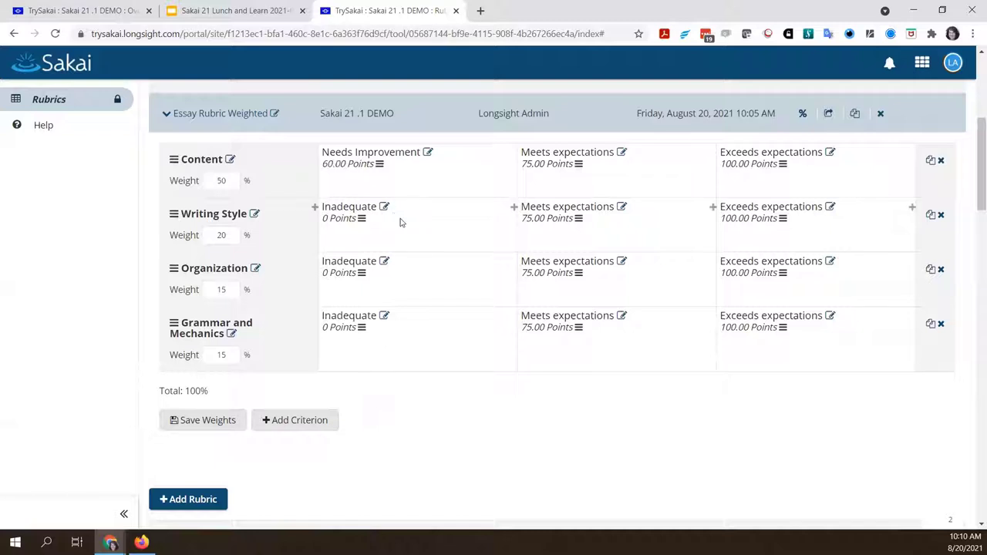
left_click(384, 207)
left_click(429, 310)
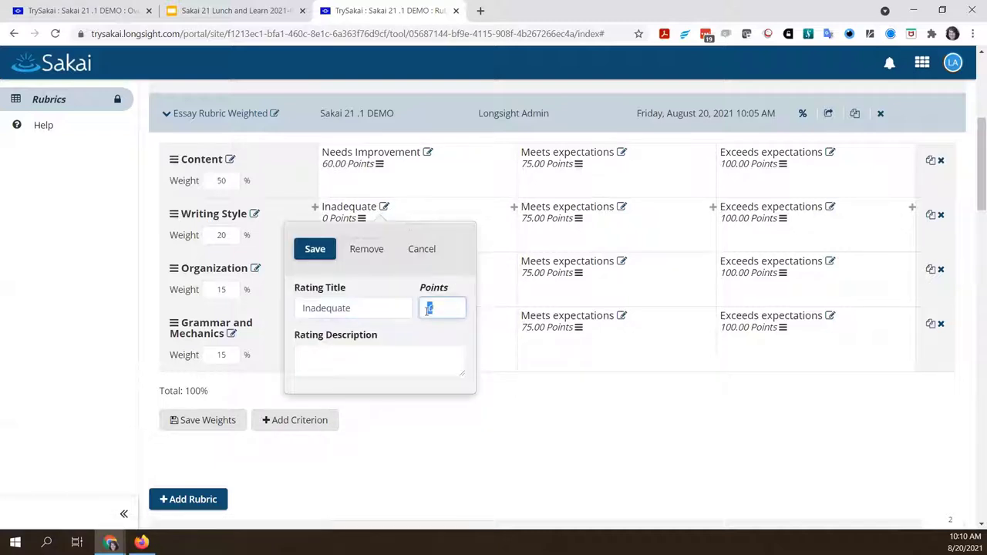
type("60")
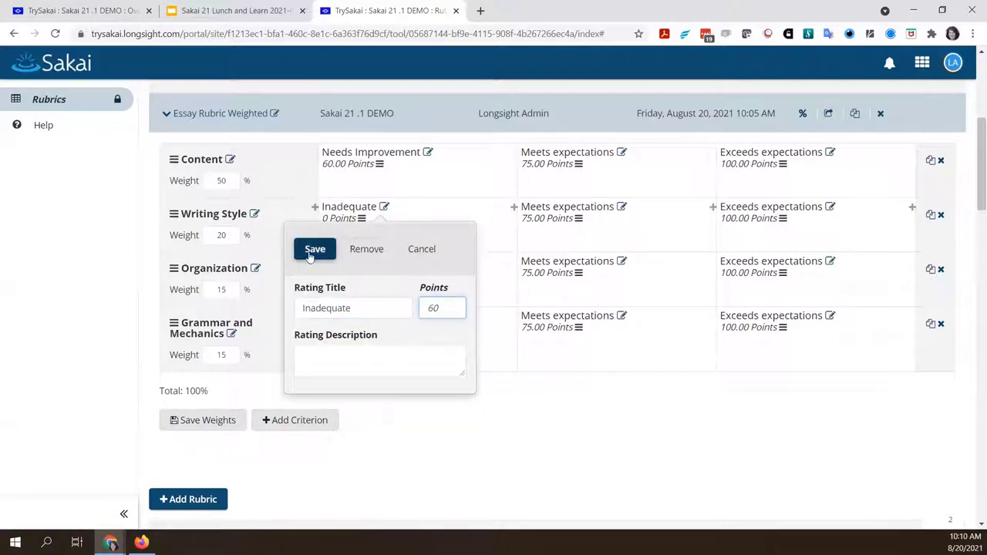
left_click(313, 249)
- Set the Inadequate rating to 60 points for both Organization and Grammar and Mechanics, and save the rubric's weights
left_click(384, 262)
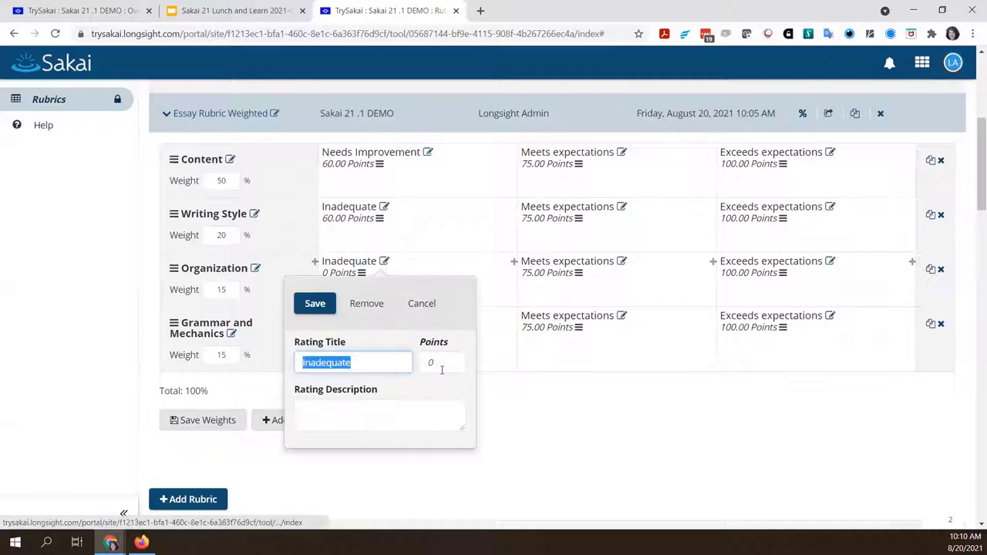
left_click(440, 364)
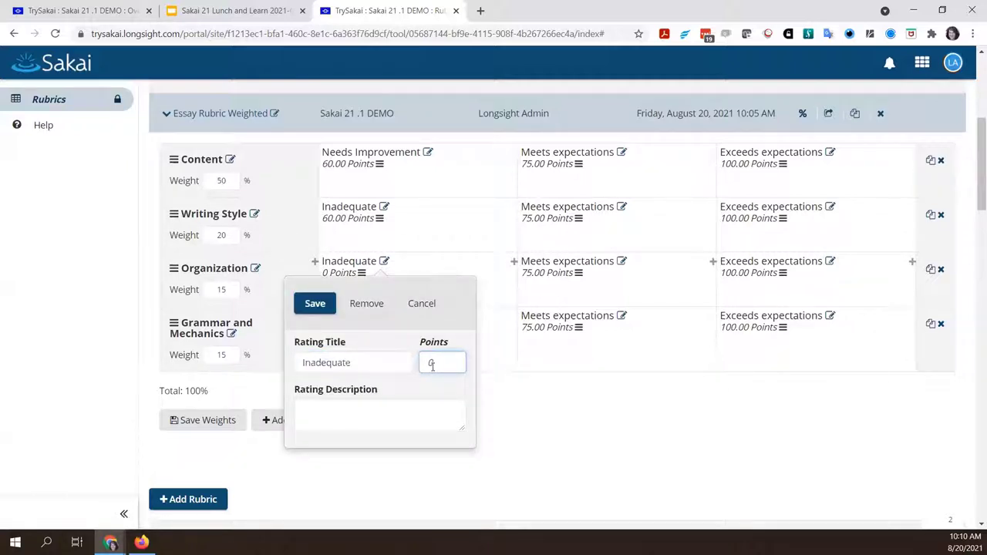
double_click(432, 366)
type("60")
left_click(315, 303)
left_click(383, 316)
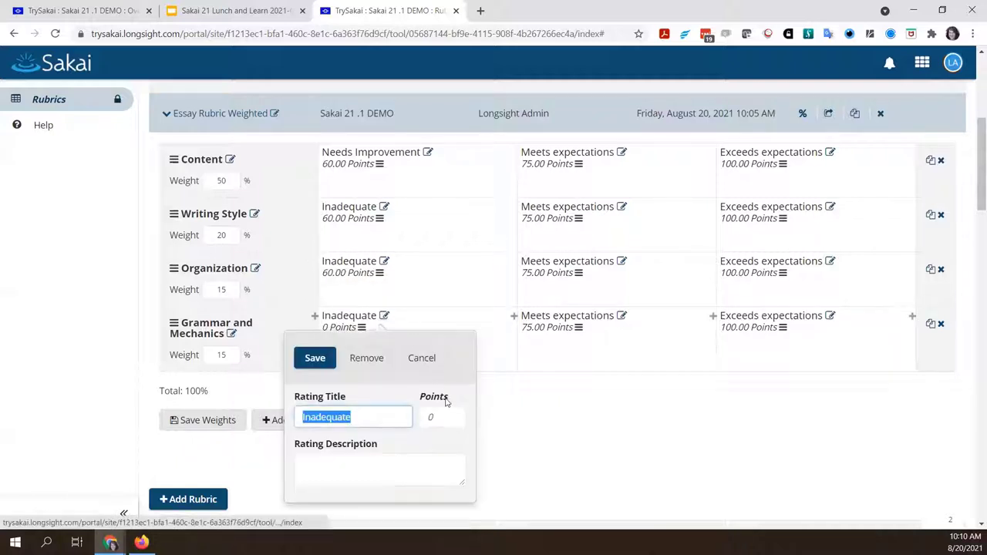
double_click(424, 417)
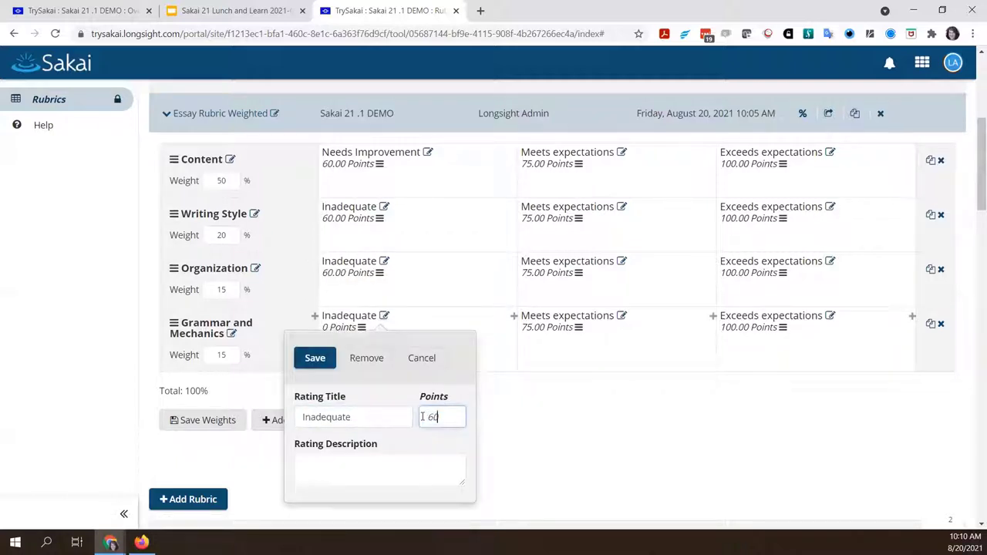
left_click(315, 357)
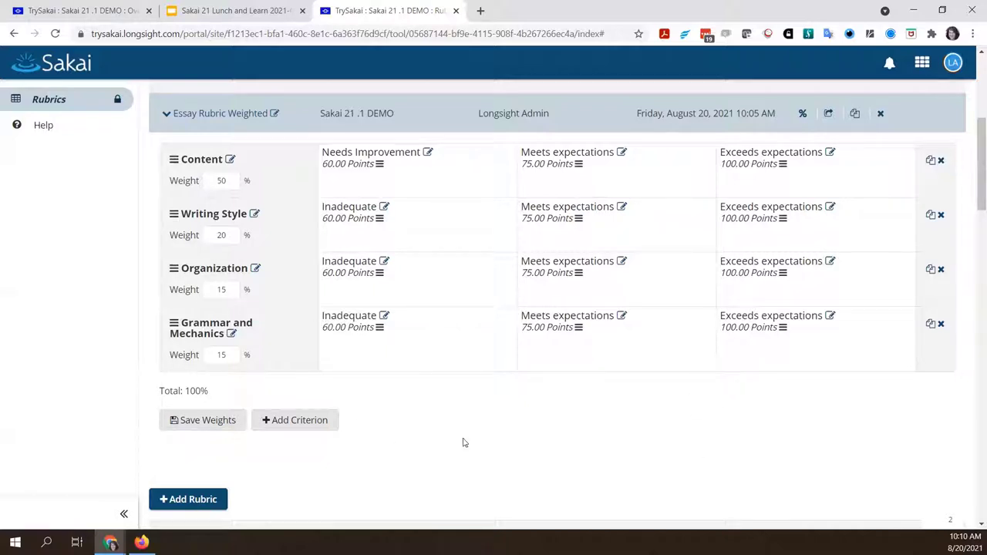
left_click(192, 422)
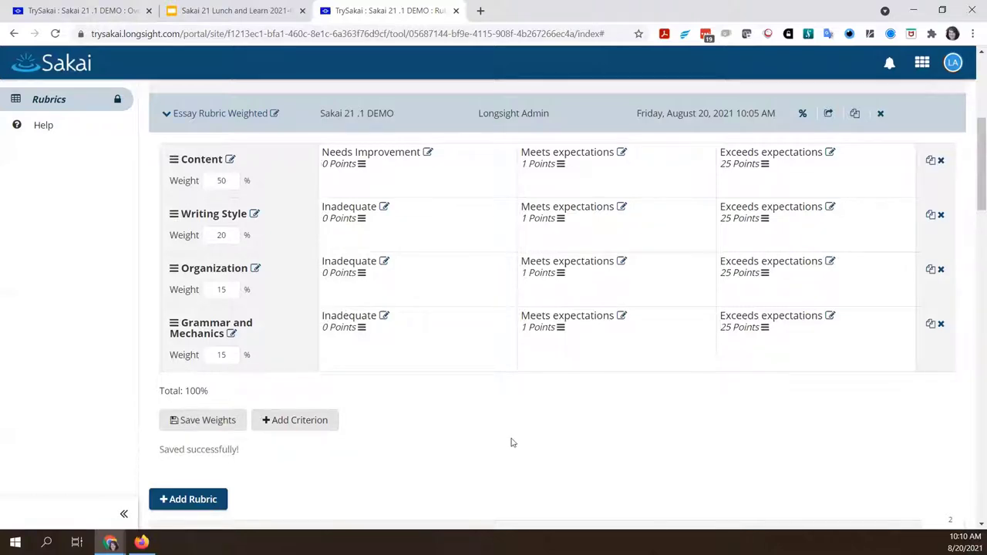
- Open the ungraded student submission of Essay Assignment for grading
scroll(510, 443, "up", 5)
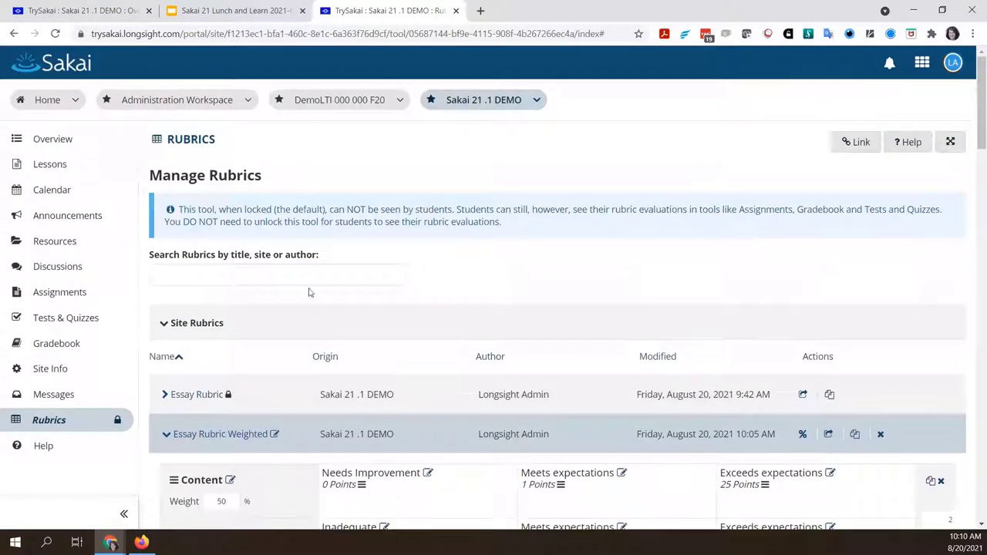
left_click(58, 295)
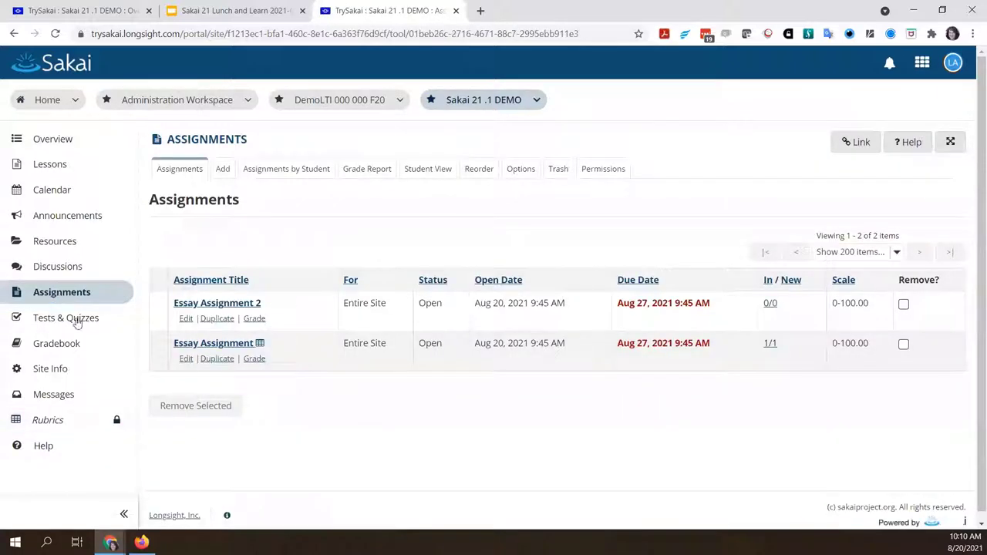
left_click(239, 345)
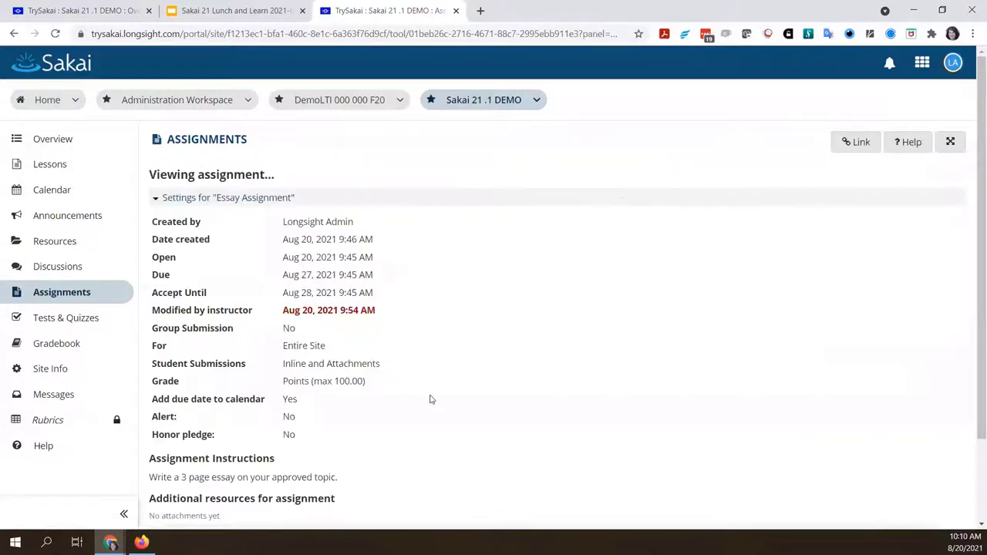
left_click(229, 139)
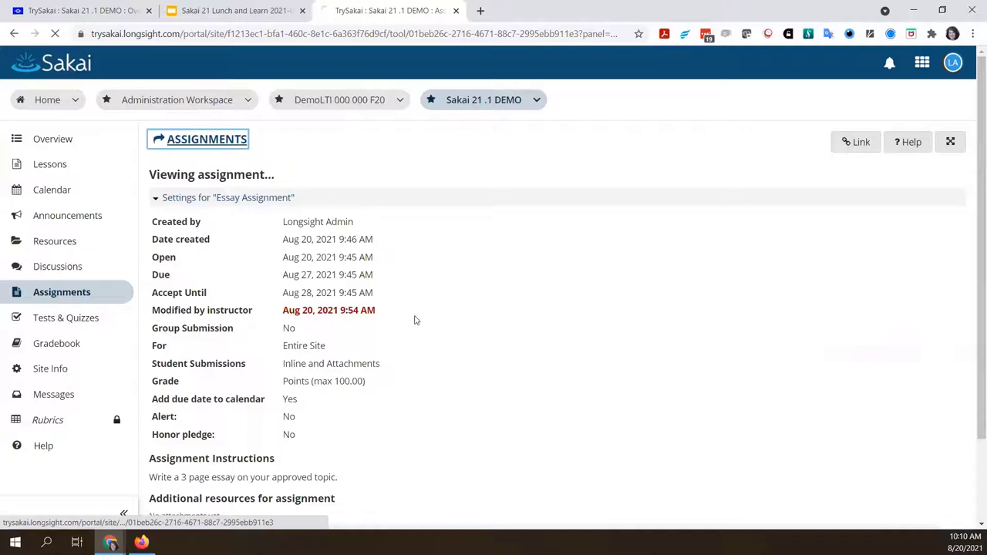
left_click(255, 360)
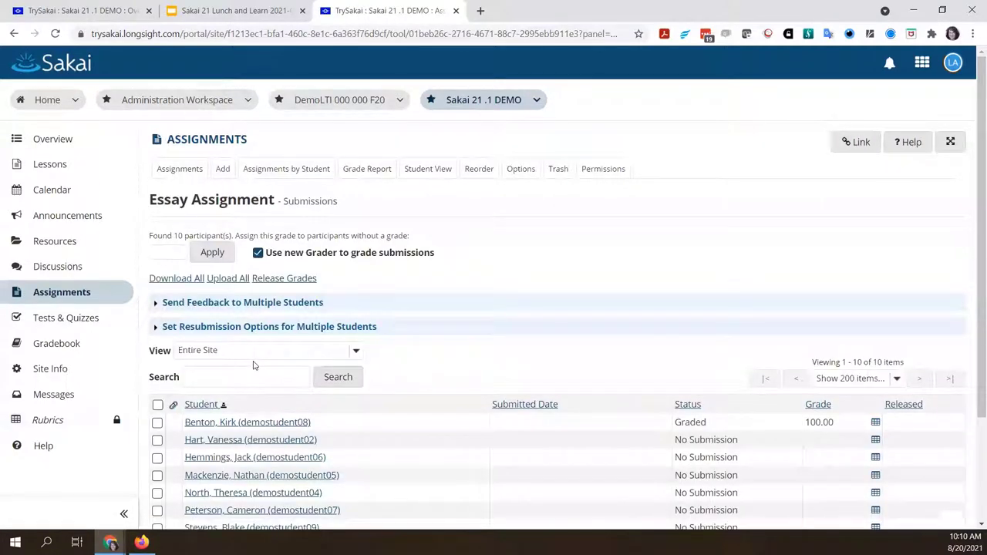
scroll(254, 365, "down", 3)
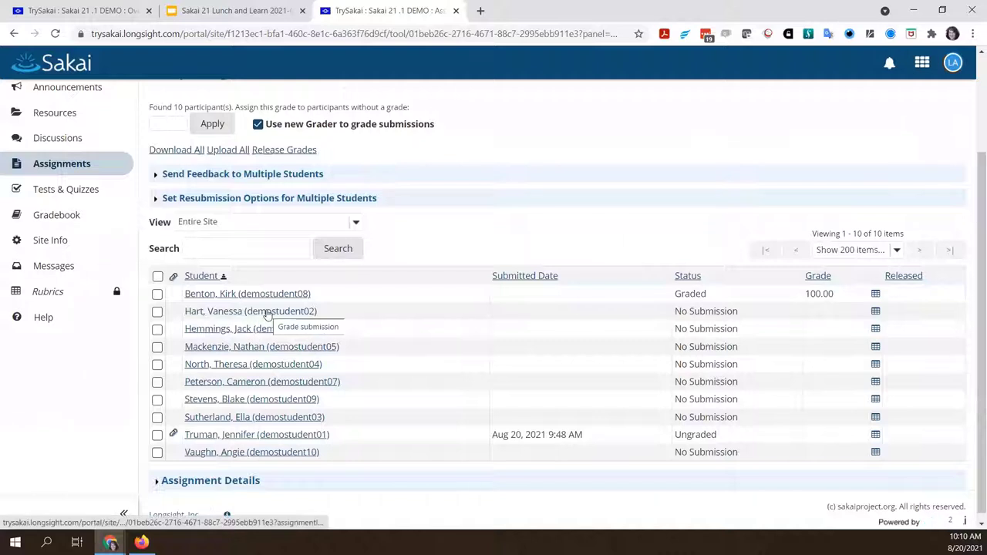
left_click(292, 440)
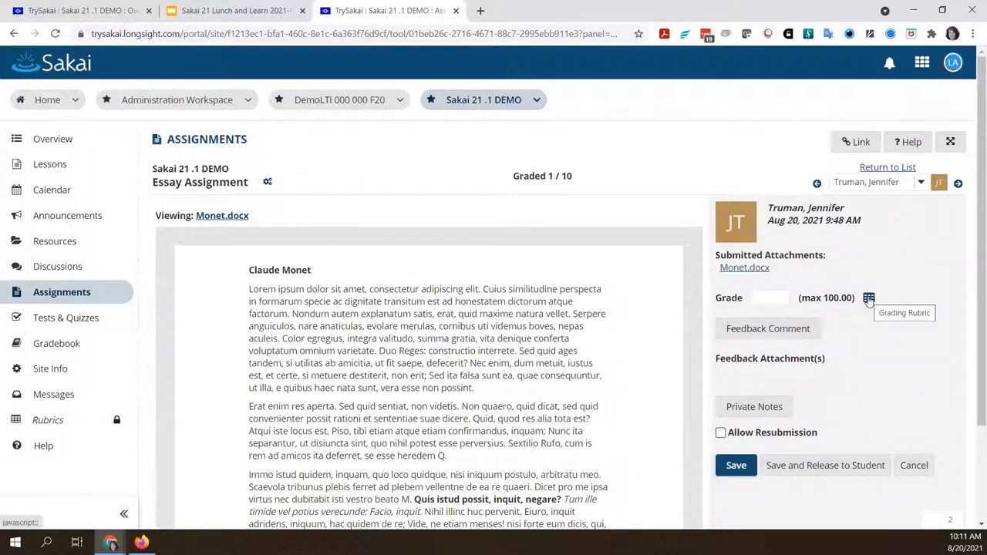
- Rate Content, Writing Style, Organization, and Grammar and Mechanics as Exceeds expectations in the submission's grading rubric
left_click(869, 298)
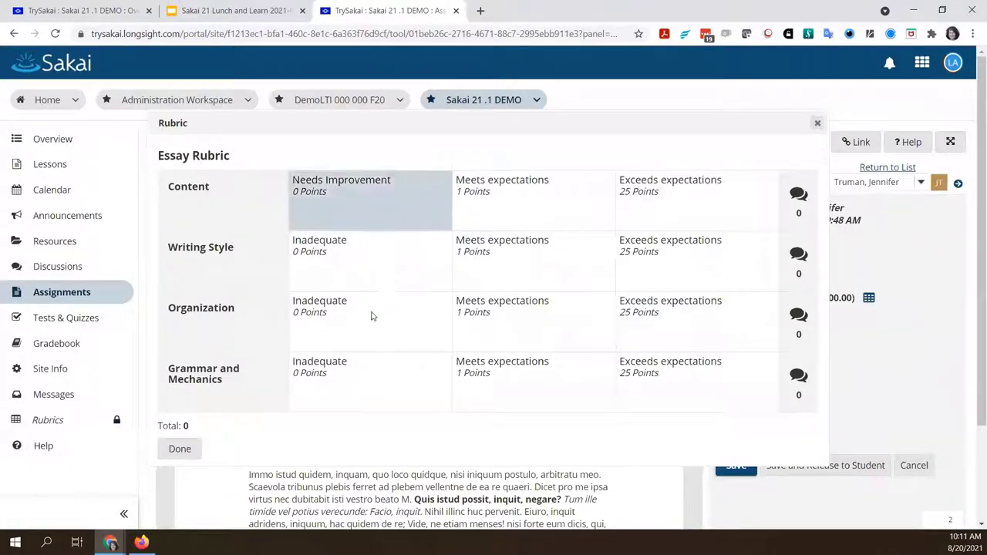
left_click(726, 199)
left_click(700, 320)
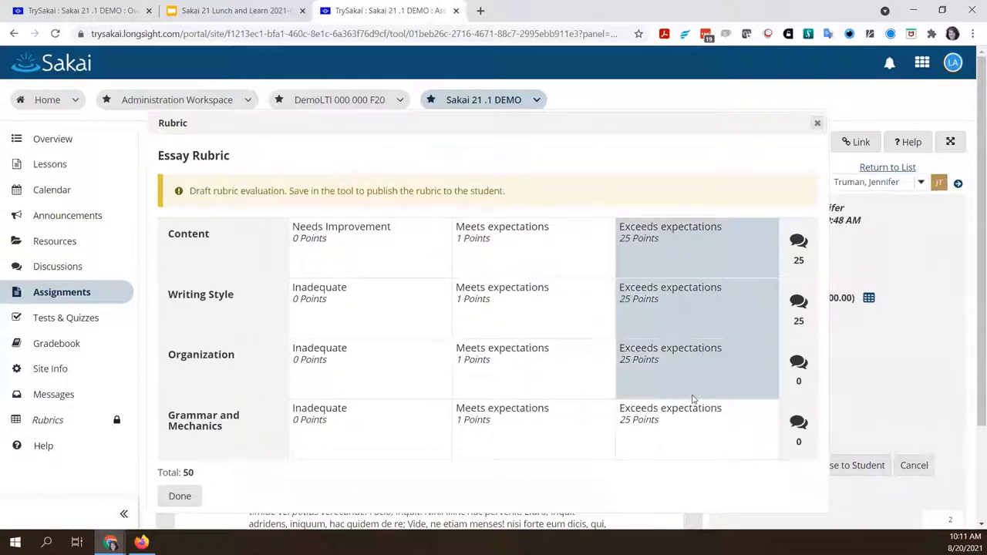
left_click(694, 376)
left_click(692, 443)
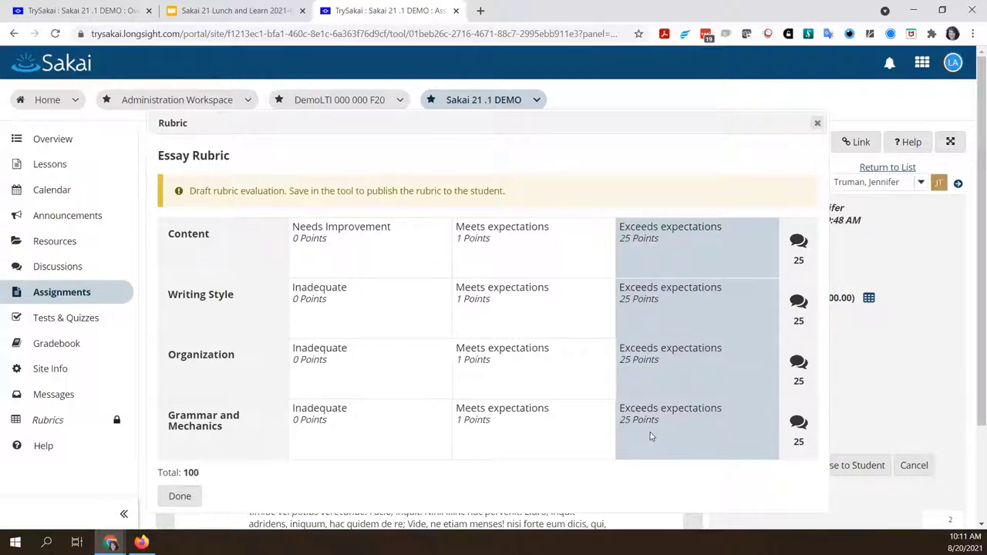
- Try the Meets expectations and Inadequate ratings for Grammar and Mechanics, and restore its Exceeds expectations rating
left_click(538, 438)
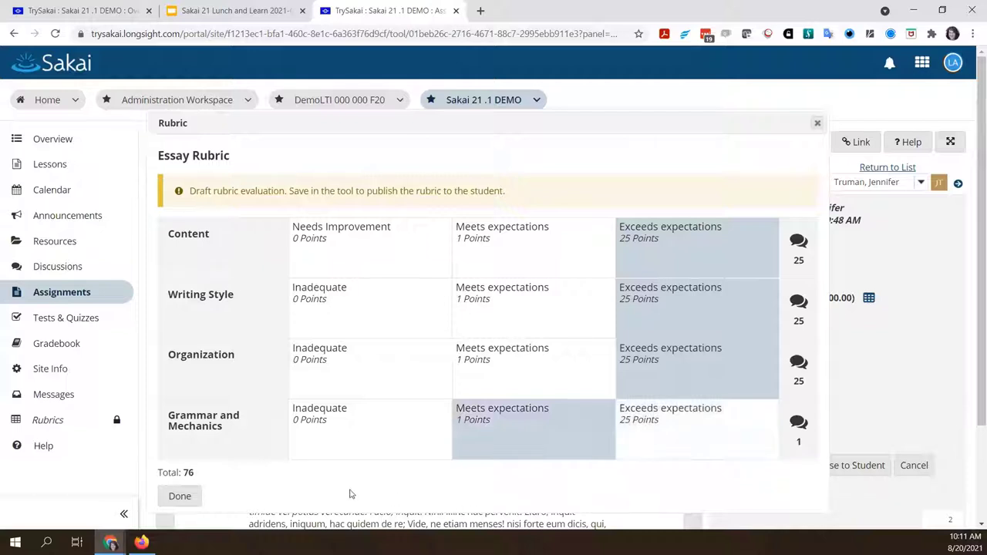
left_click(319, 437)
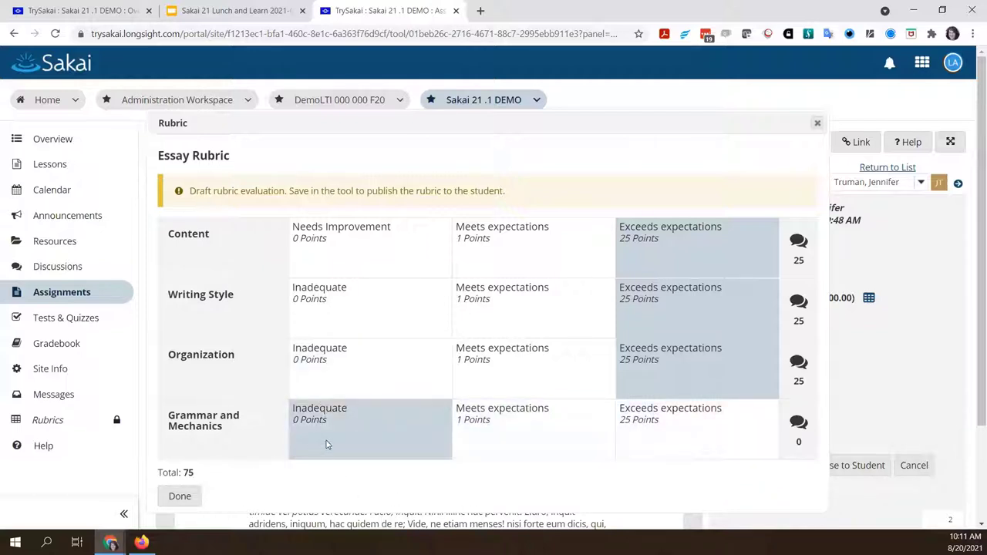
left_click(669, 453)
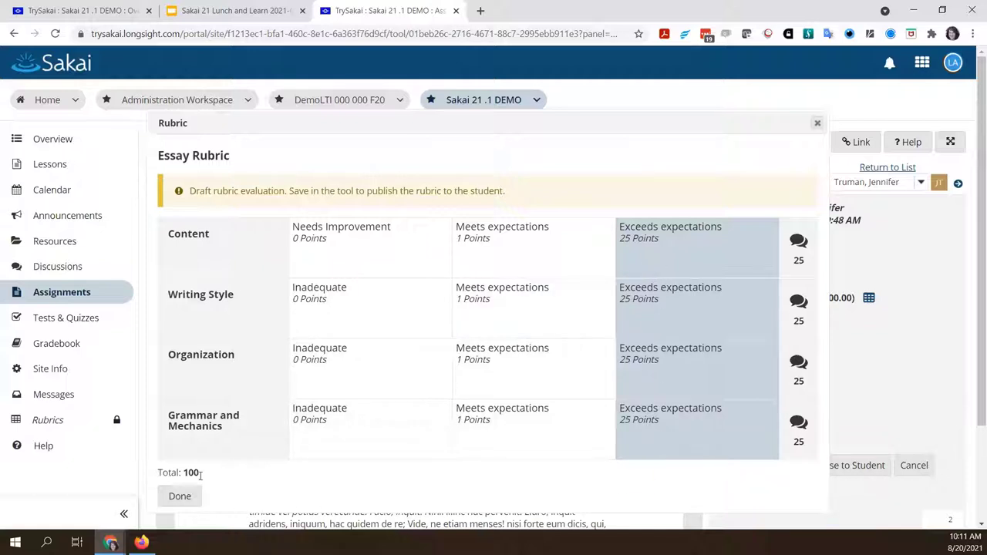
- Finish the rubric evaluation and save the student's grade without releasing it
left_click(179, 497)
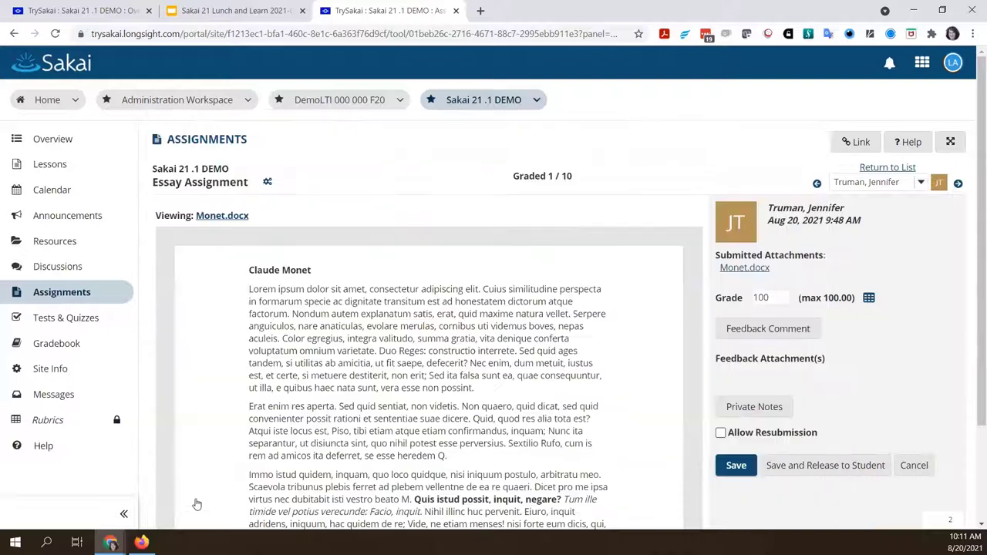
left_click(729, 473)
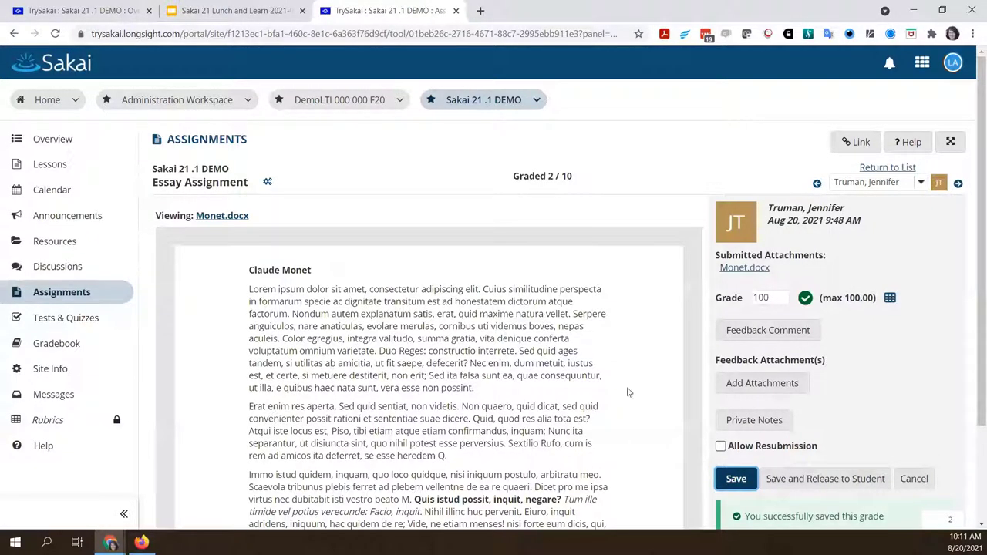
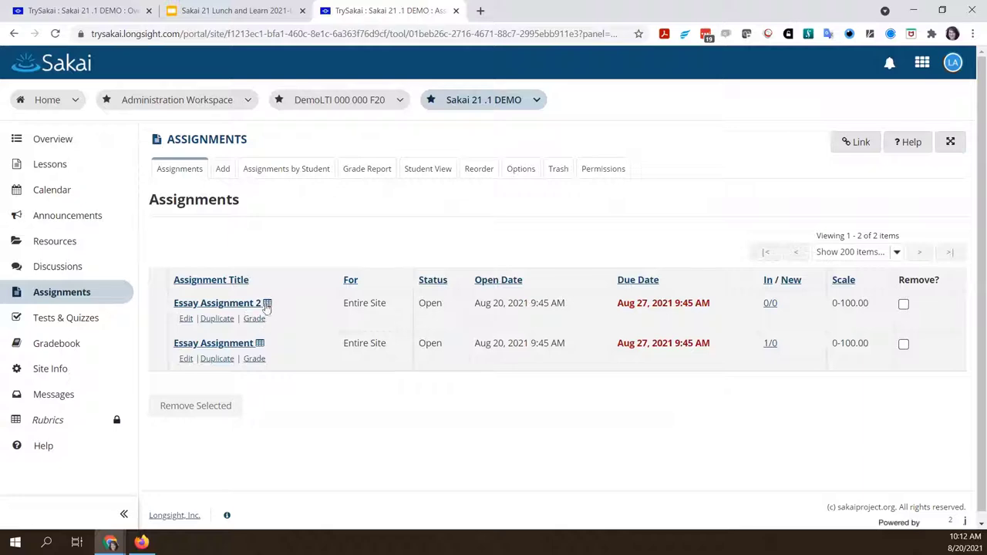
- Open the weighted grading rubric for the first listed student in Essay Assignment 2
left_click(254, 318)
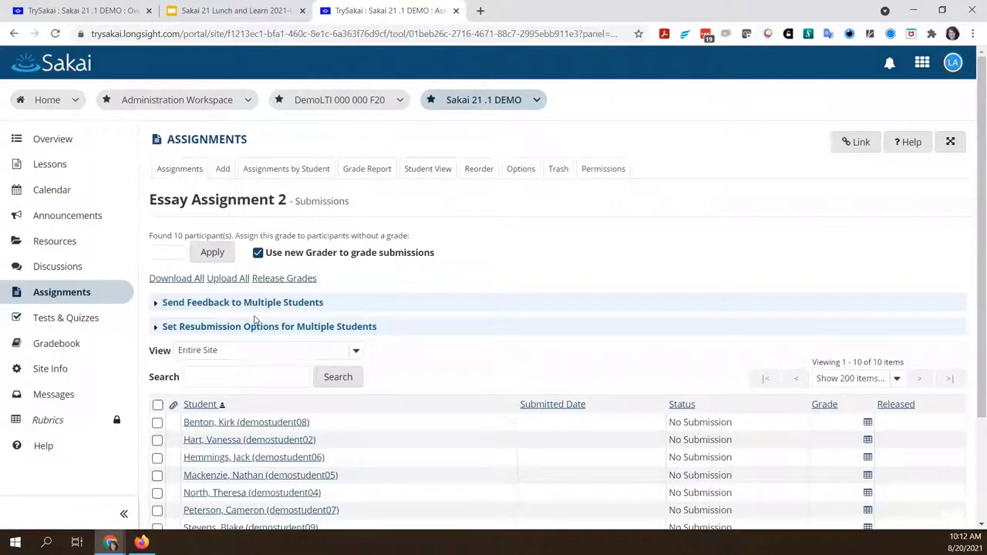
scroll(255, 323, "down", 3)
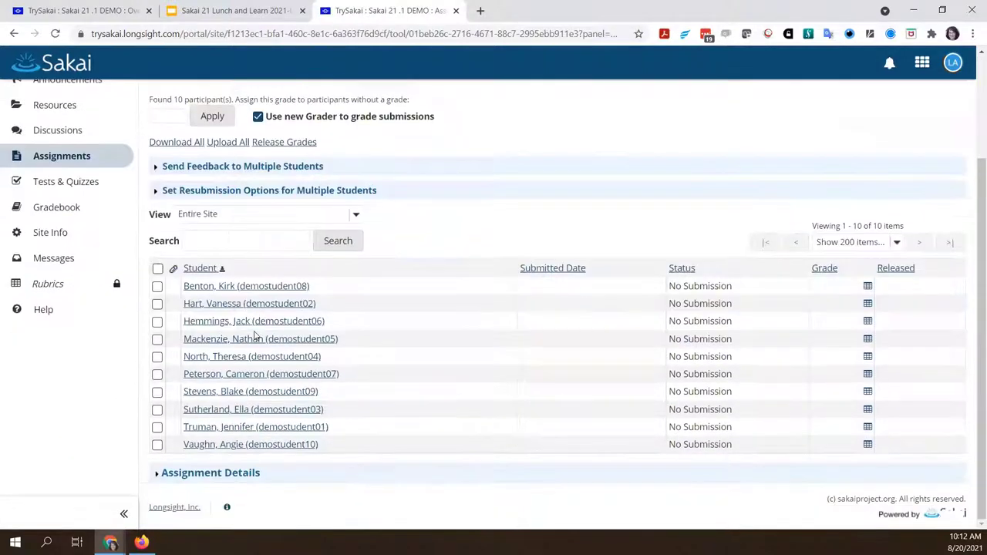
left_click(253, 287)
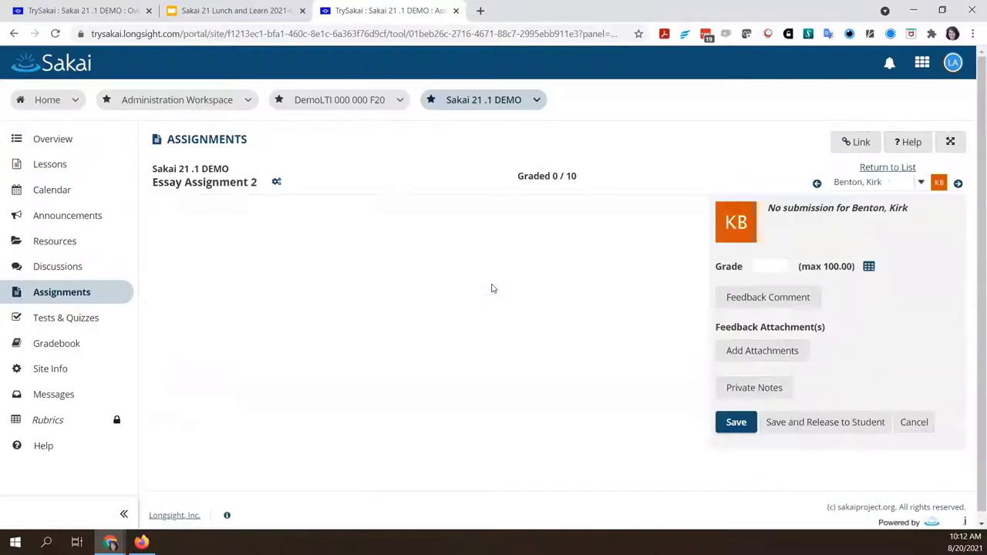
left_click(869, 267)
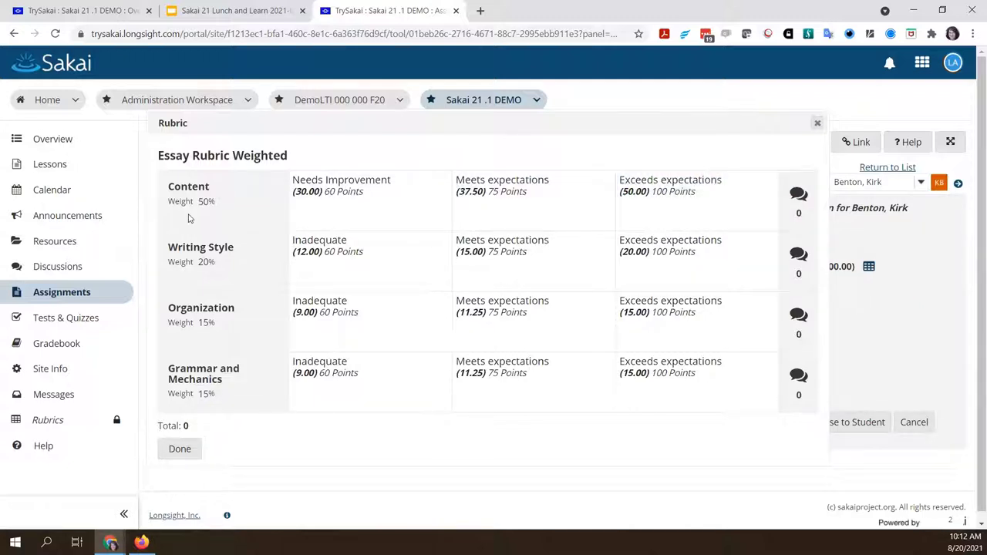
- Rate all four weighted criteria as Exceeds expectations and finish the rubric evaluation
left_click(653, 200)
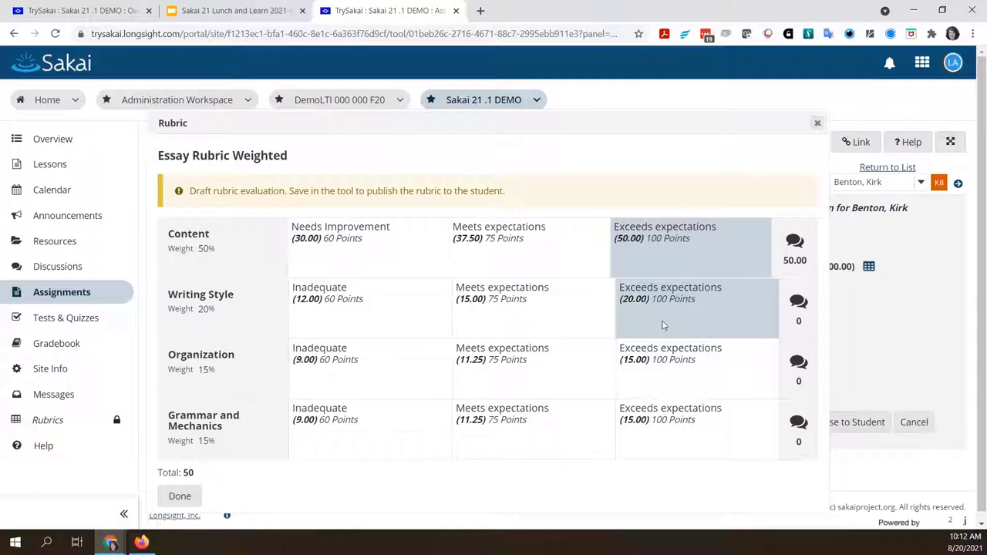
left_click(648, 290)
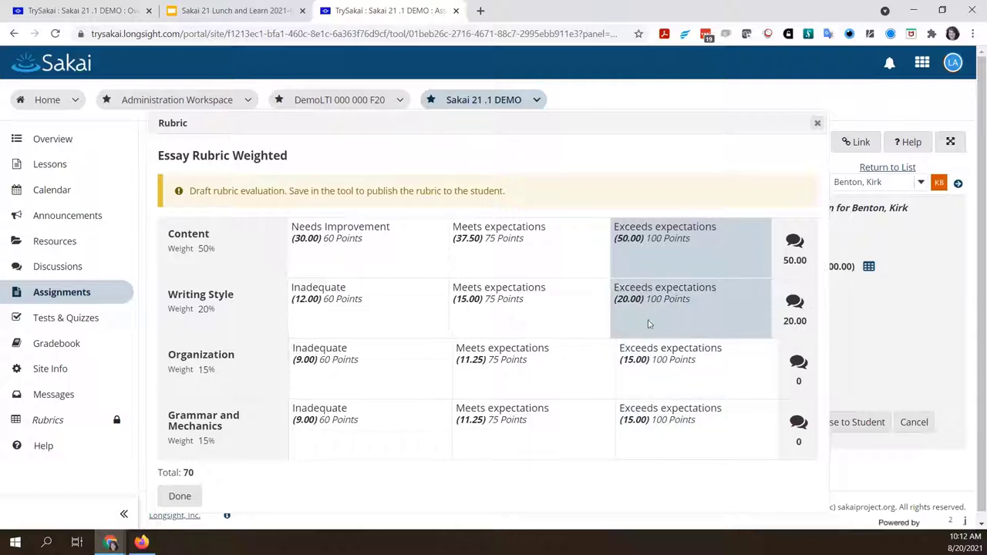
left_click(651, 376)
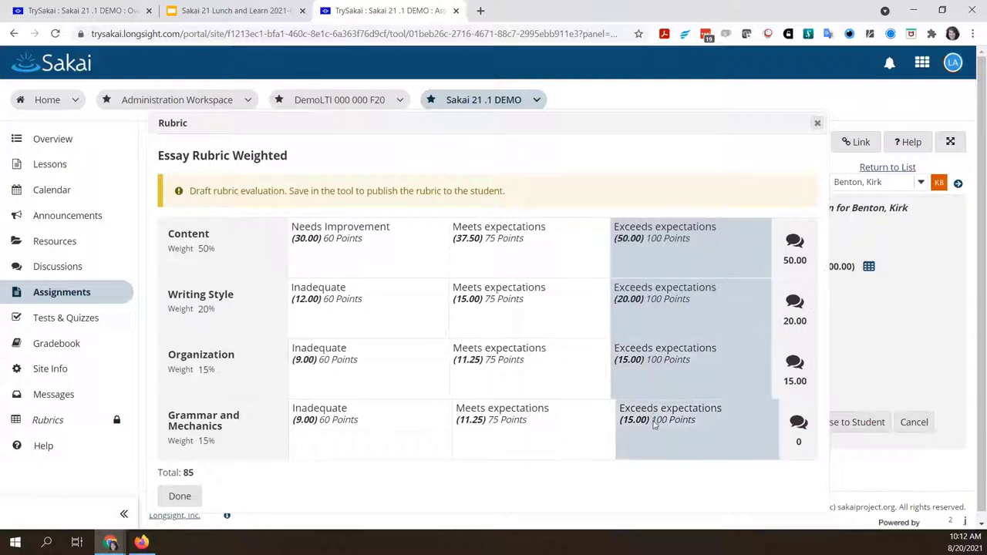
left_click(675, 409)
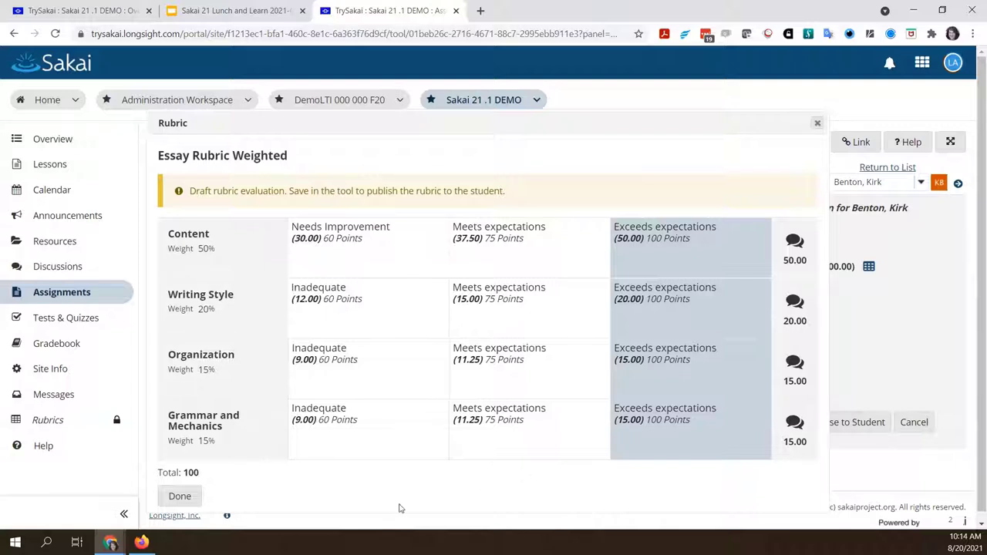
left_click(194, 498)
- Switch to the Sakai 21 Lunch and Learn presentation in Google Slides
left_click(264, 13)
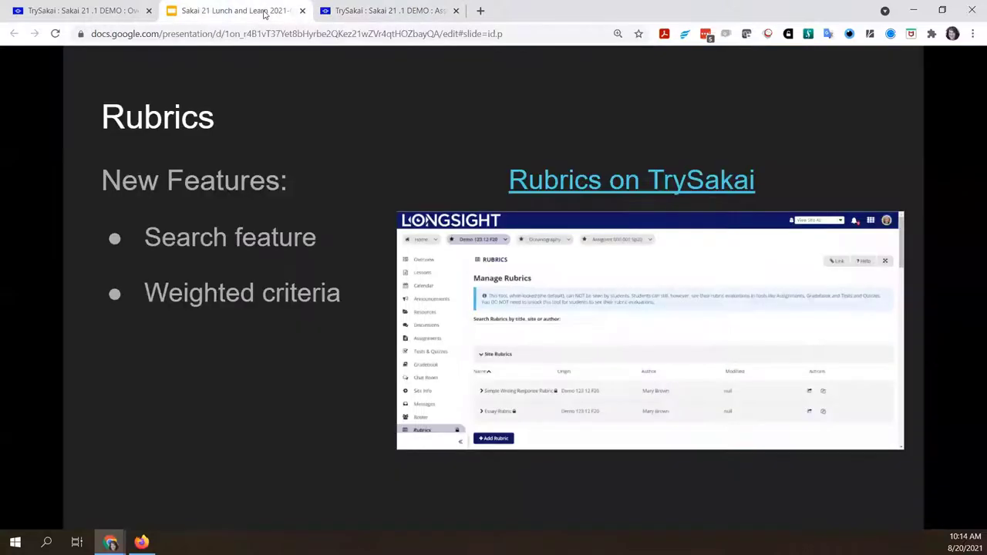
- Return to the Sakai site's Rubrics tool and duplicate Essay Rubric Weighted, keeping the suggested title for the copy
left_click(371, 12)
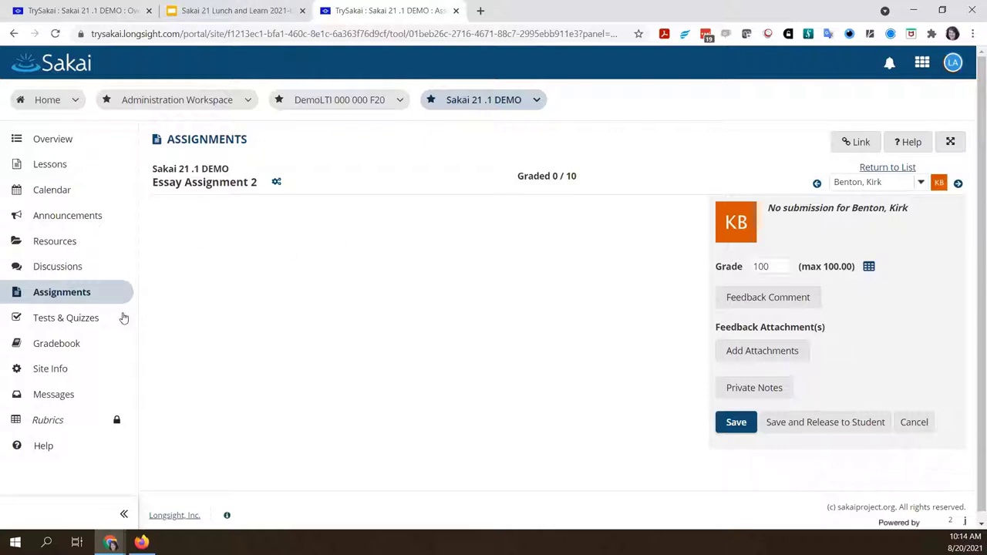
left_click(66, 419)
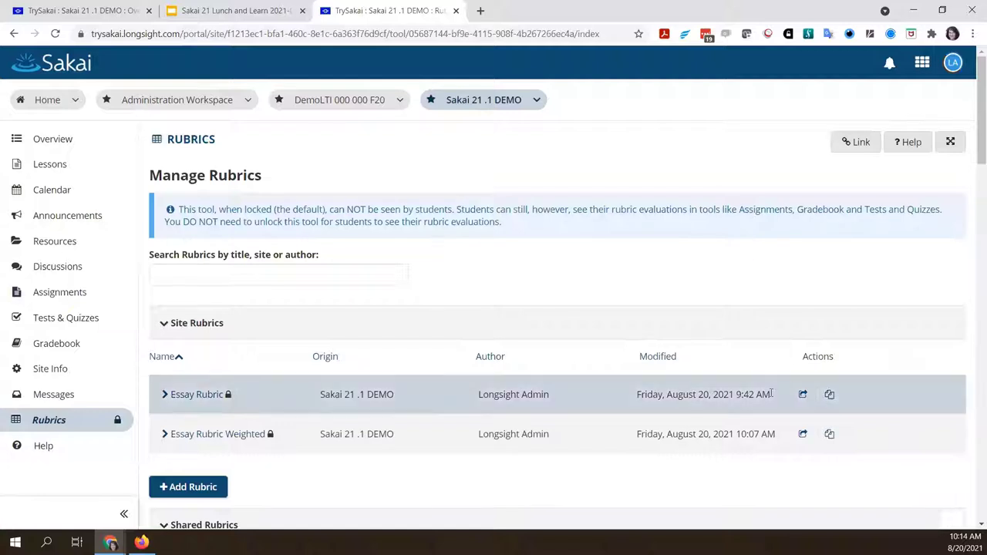
left_click(832, 433)
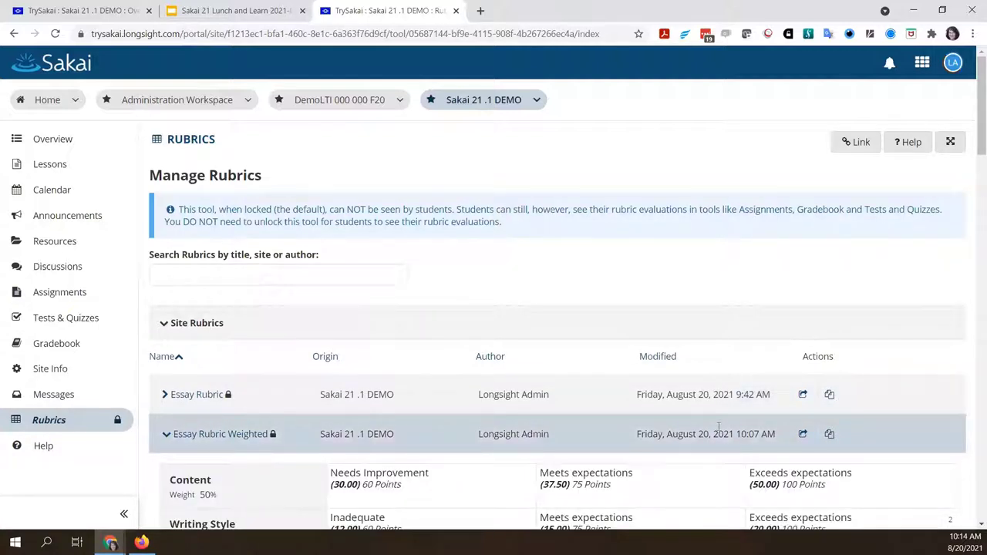
scroll(848, 433, "down", 3)
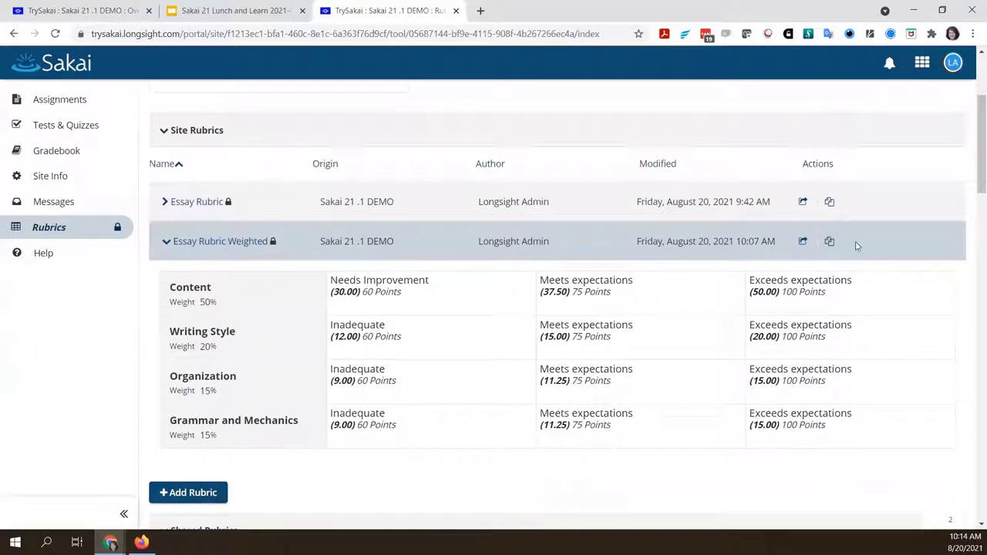
left_click(829, 243)
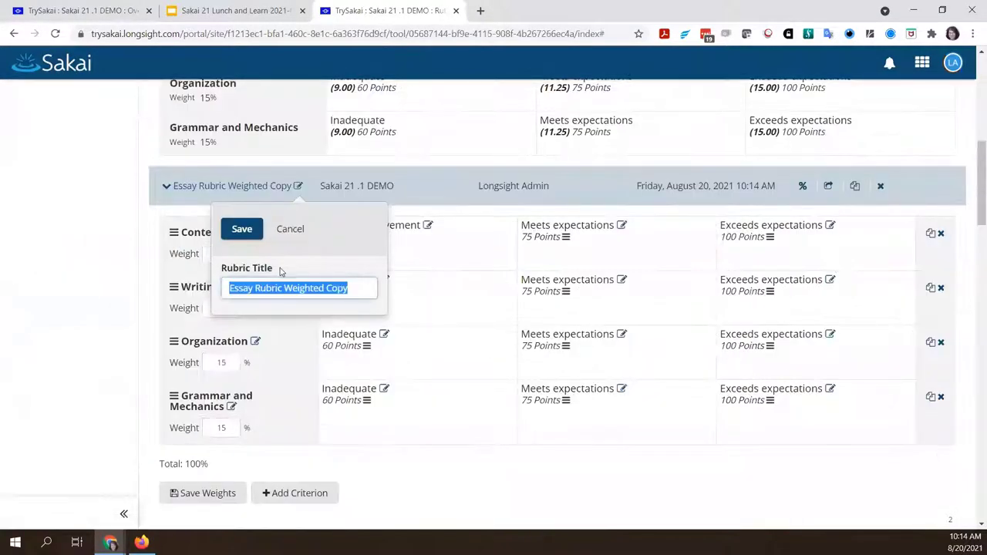
left_click(300, 233)
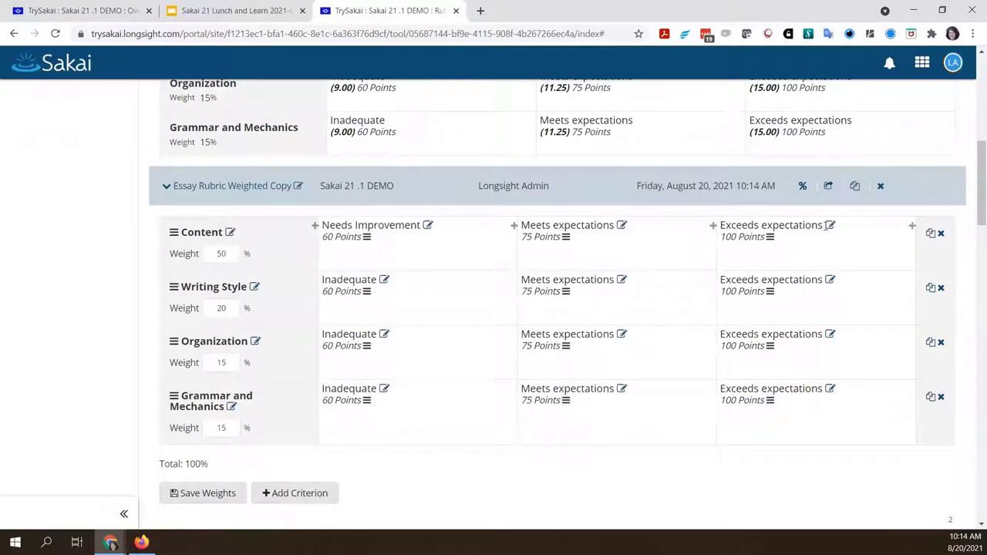
- Set the Exceeds expectations rating to 25 points for the Content and Writing Style criteria in Essay Rubric Weighted Copy
left_click(831, 226)
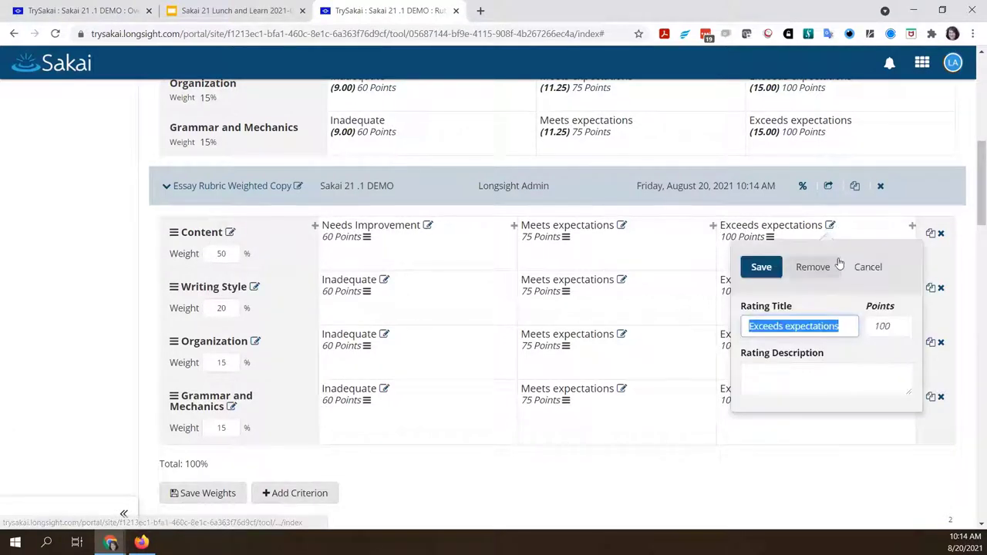
double_click(894, 327)
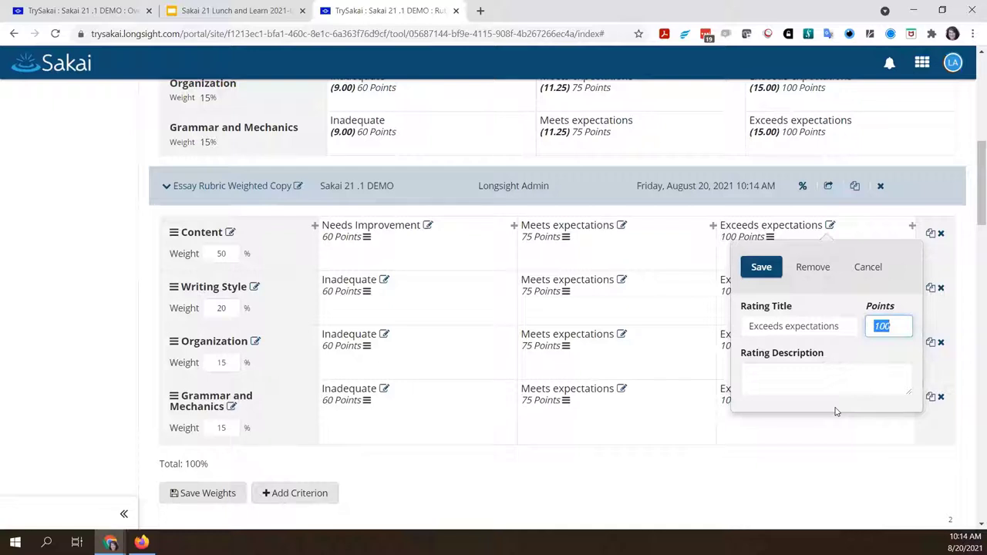
type("25")
left_click(760, 267)
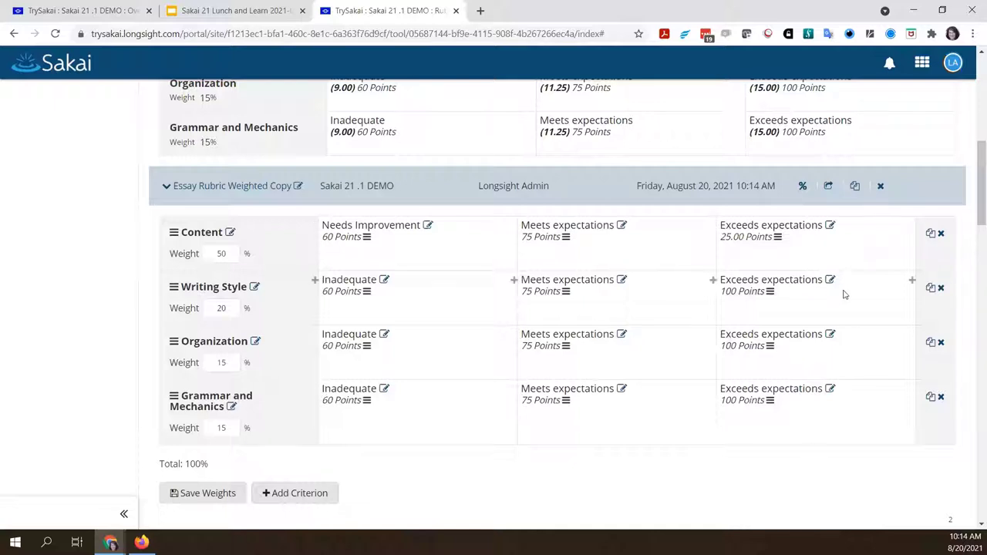
left_click(829, 280)
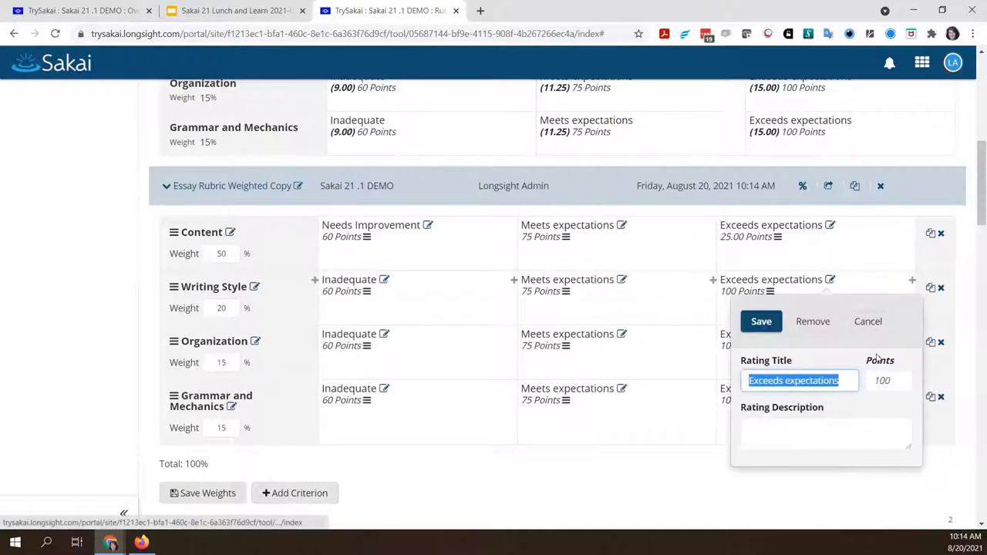
left_click_drag(895, 384, 867, 387)
type("25")
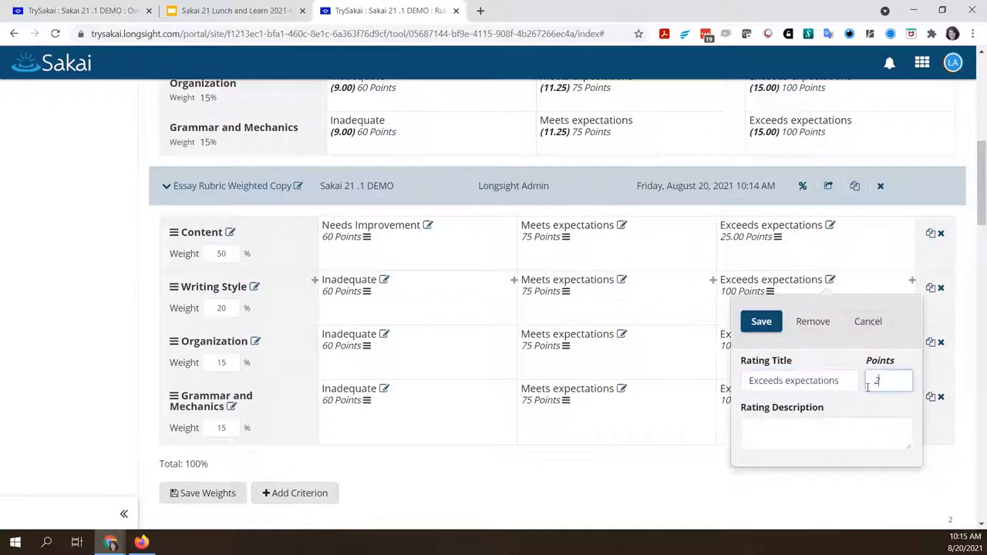
left_click(765, 327)
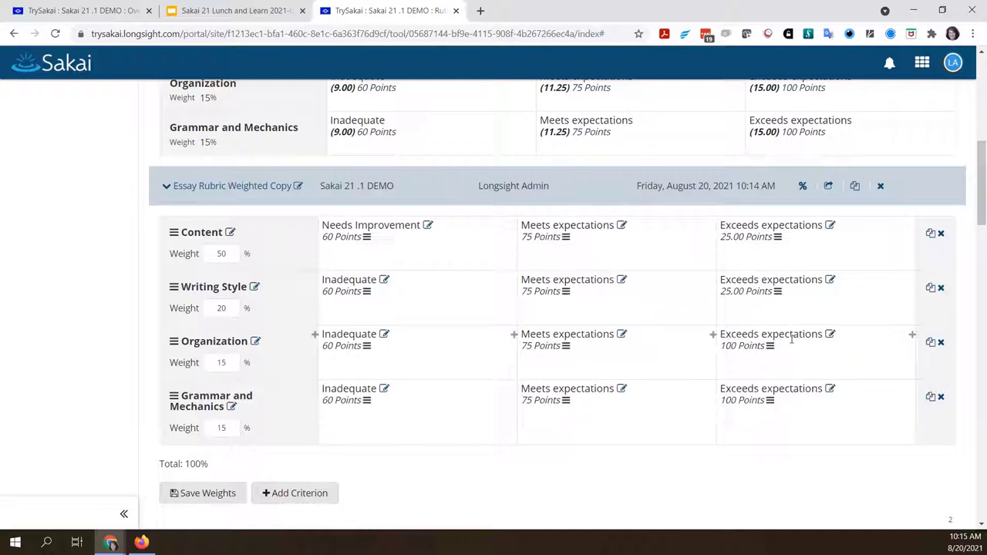
- Set the Exceeds expectations rating to 25 points for the Organization and Grammar and Mechanics criteria in the rubric copy
left_click(830, 334)
left_click_drag(890, 438, 871, 436)
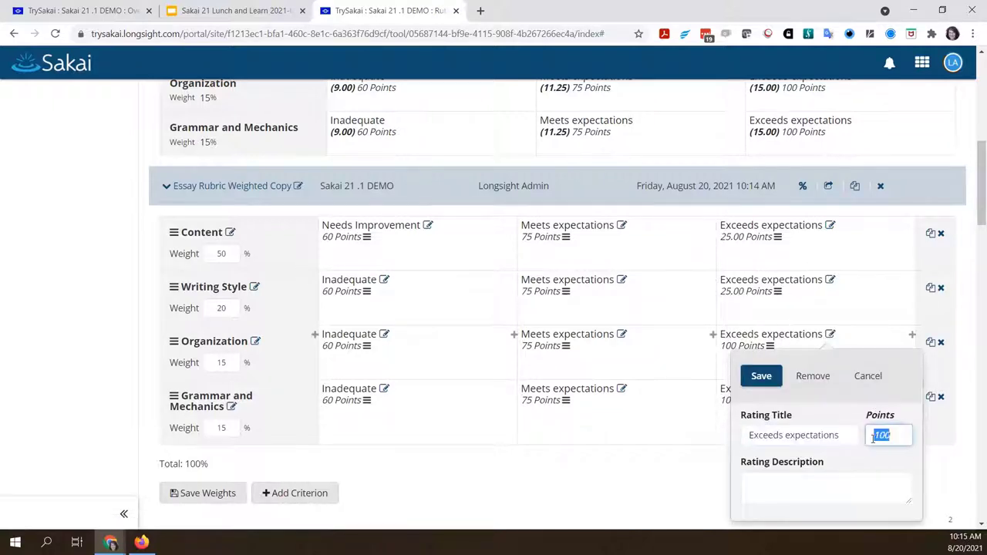
type("25")
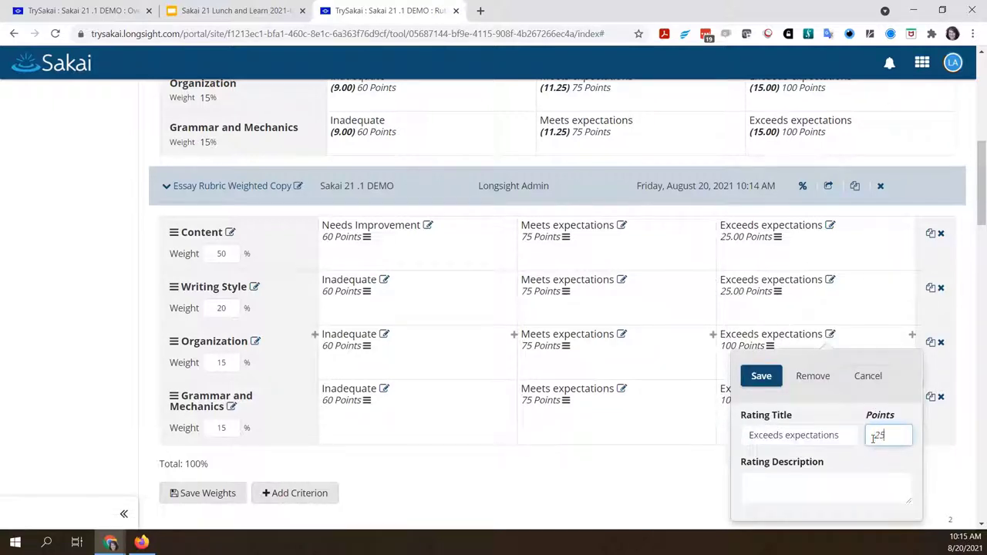
left_click(760, 377)
left_click(829, 390)
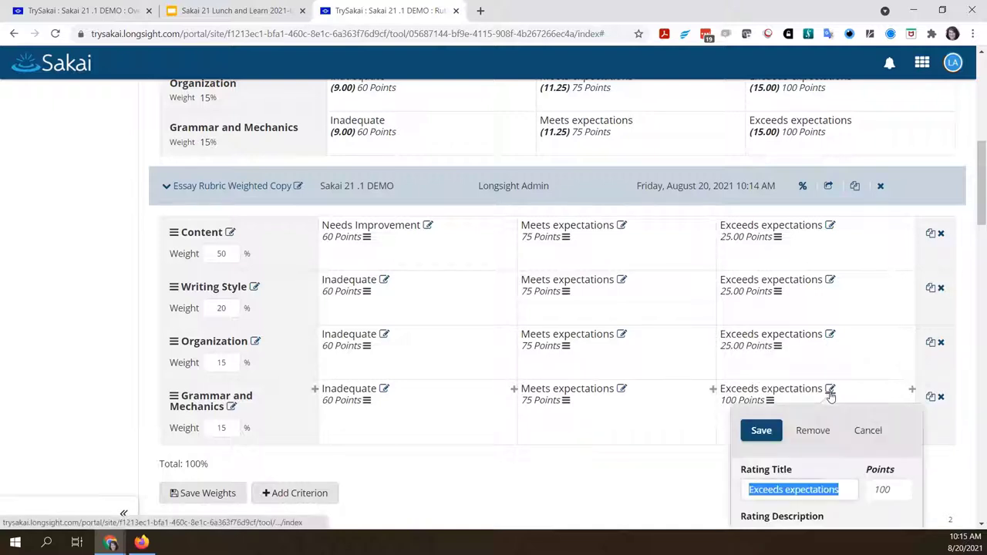
left_click_drag(893, 491, 875, 494)
type("25")
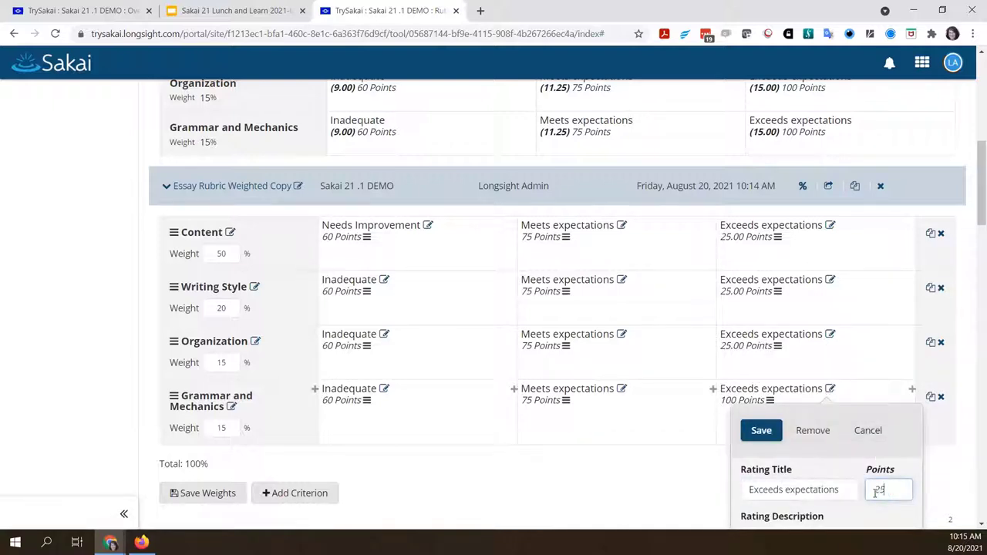
left_click(760, 430)
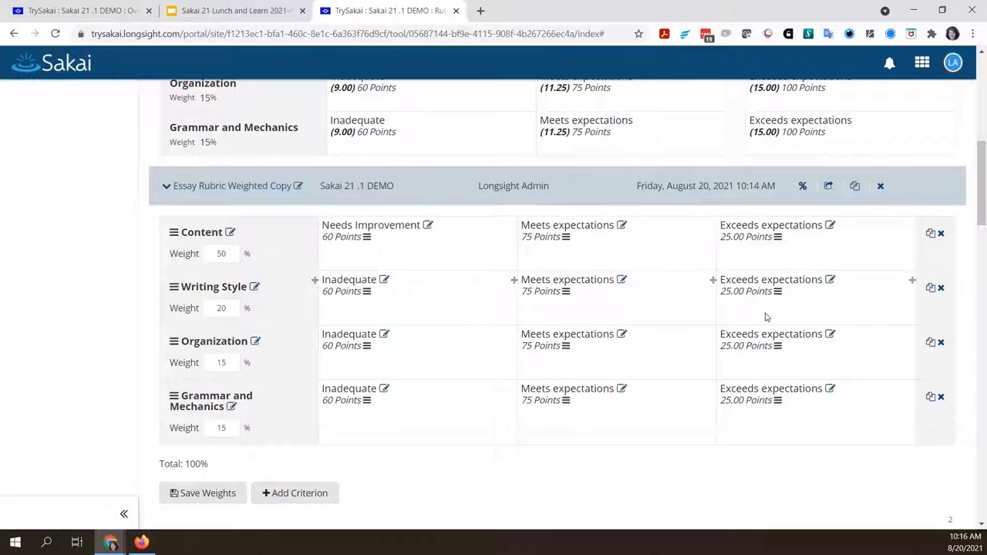
- Collapse the details of Essay Rubric Weighted and Essay Rubric Weighted Copy in the site rubrics list
scroll(369, 485, "up", 4)
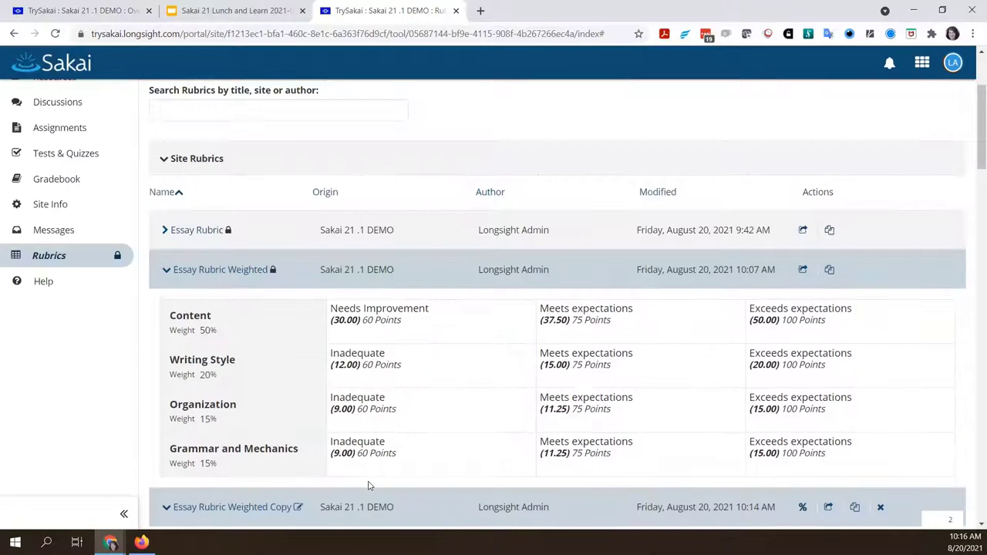
scroll(369, 485, "up", 2)
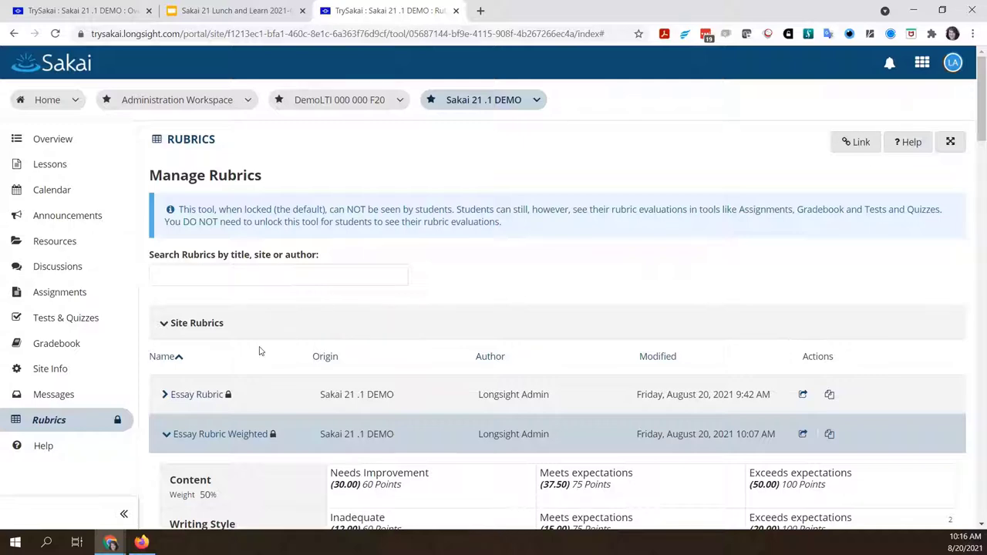
left_click(165, 434)
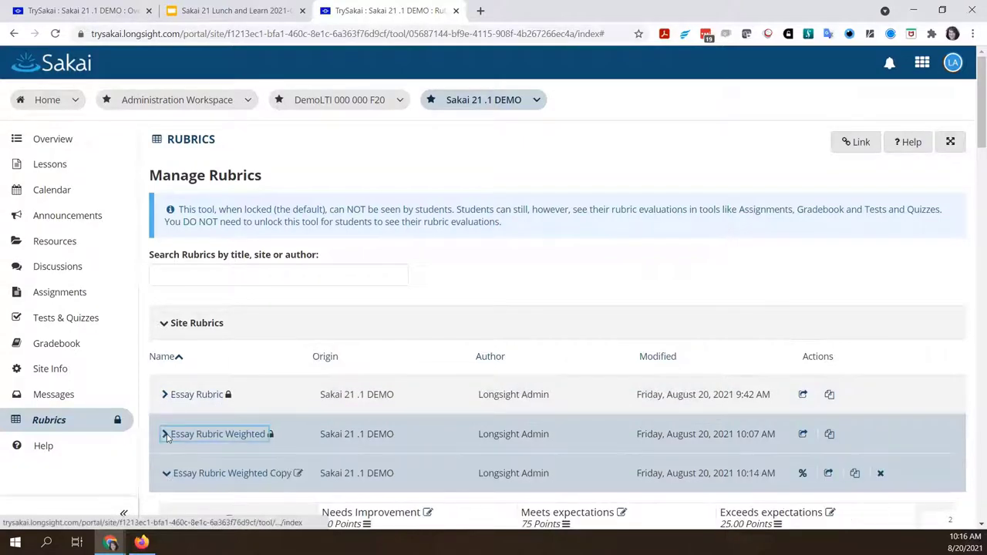
scroll(260, 436, "down", 1)
scroll(259, 436, "down", 3)
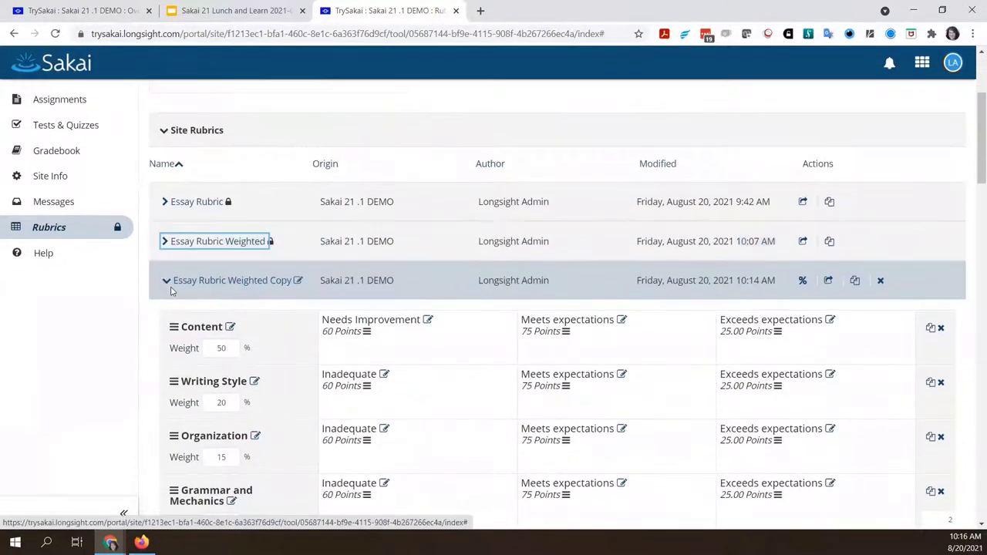
left_click(166, 281)
- Browse the shared rubrics, search all rubrics for "for", and view the matches
scroll(401, 350, "down", 4)
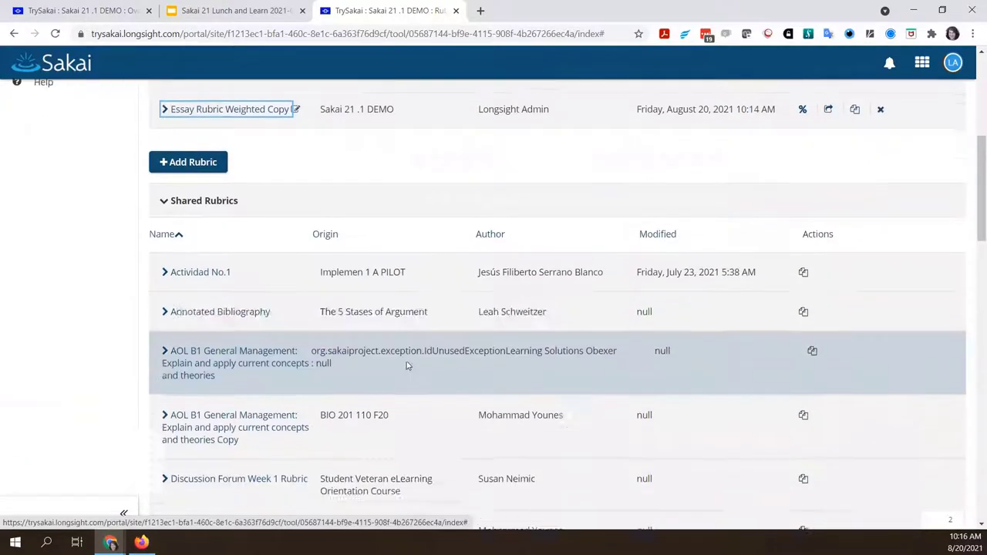
scroll(544, 493, "down", 1)
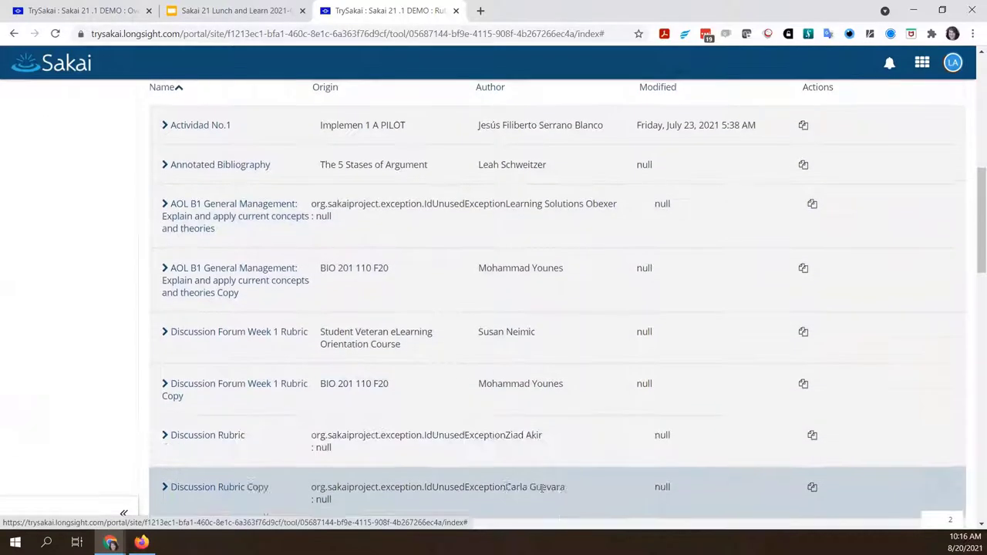
scroll(242, 340, "up", 5)
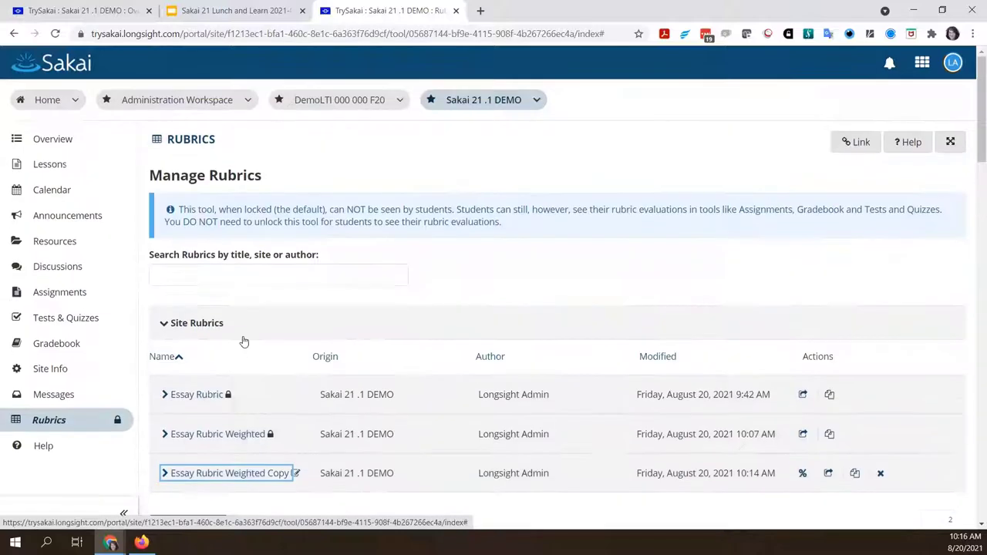
left_click(235, 271)
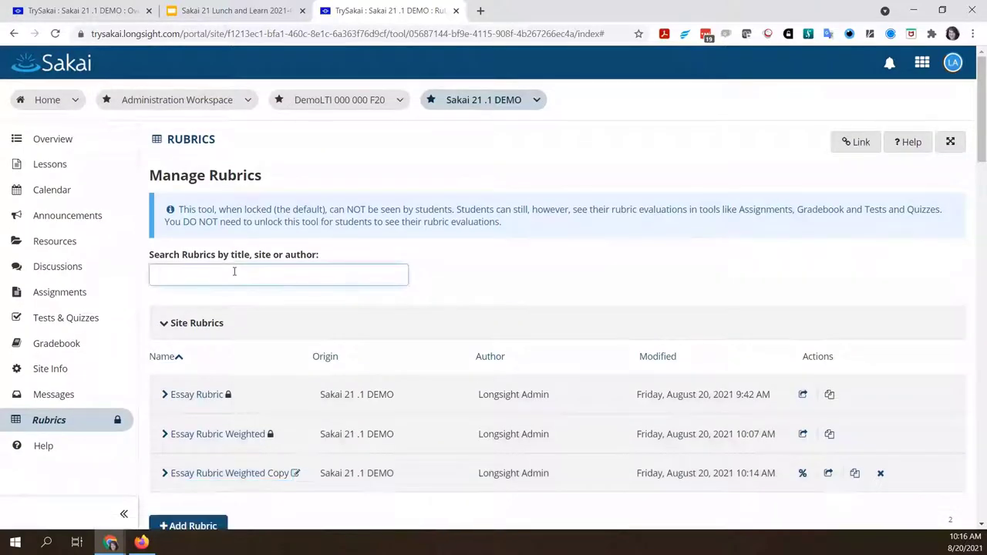
type("for")
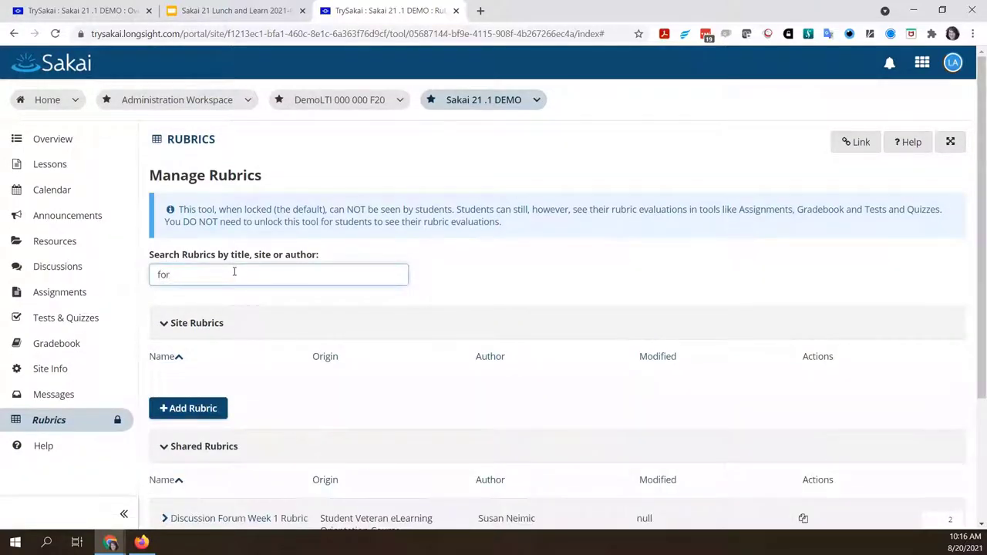
scroll(260, 363, "down", 2)
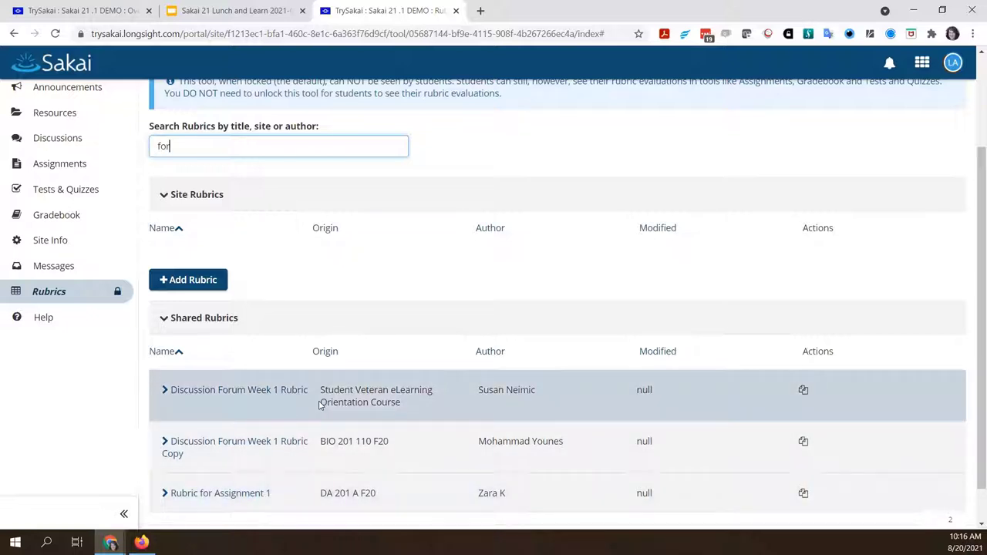
- Replace the rubric search term with "bio" and view the matching shared rubrics
left_click_drag(195, 145, 149, 151)
type("bio")
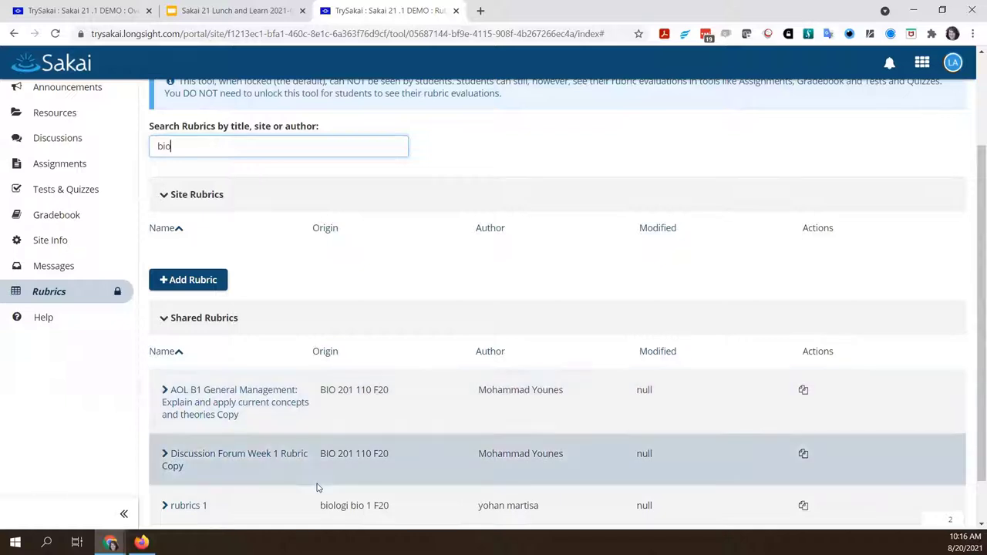
scroll(309, 487, "down", 1)
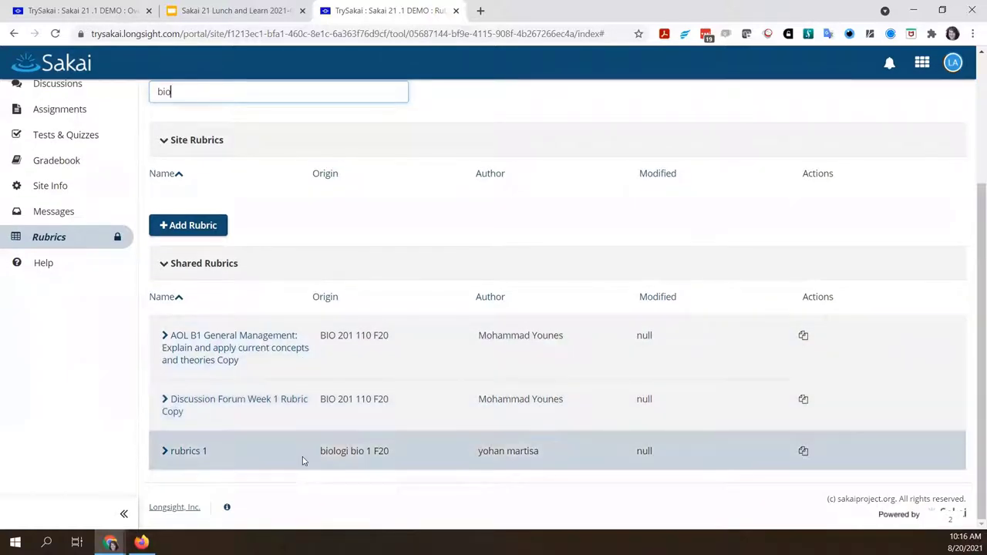
- Sort the filtered shared rubrics by author and reverse the sort order
left_click(489, 298)
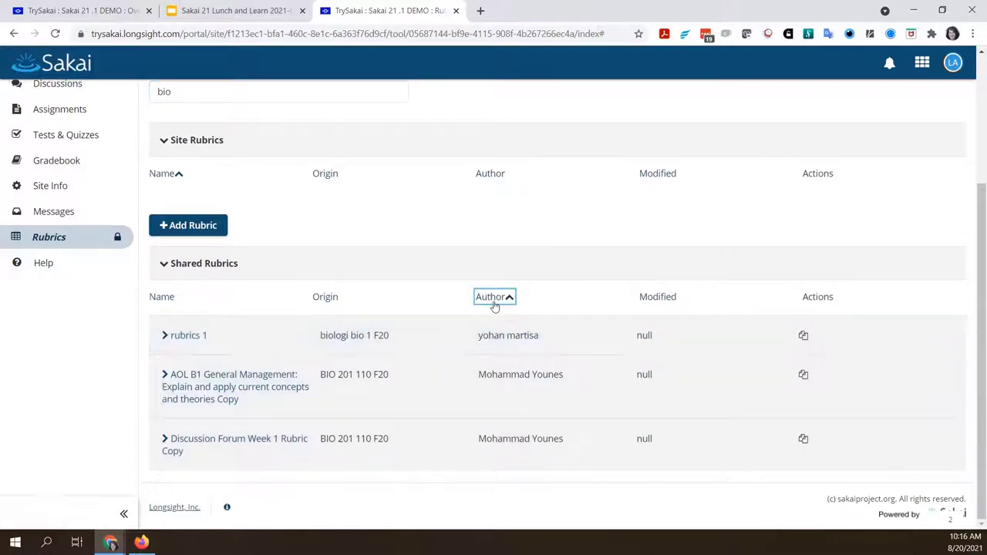
left_click(494, 303)
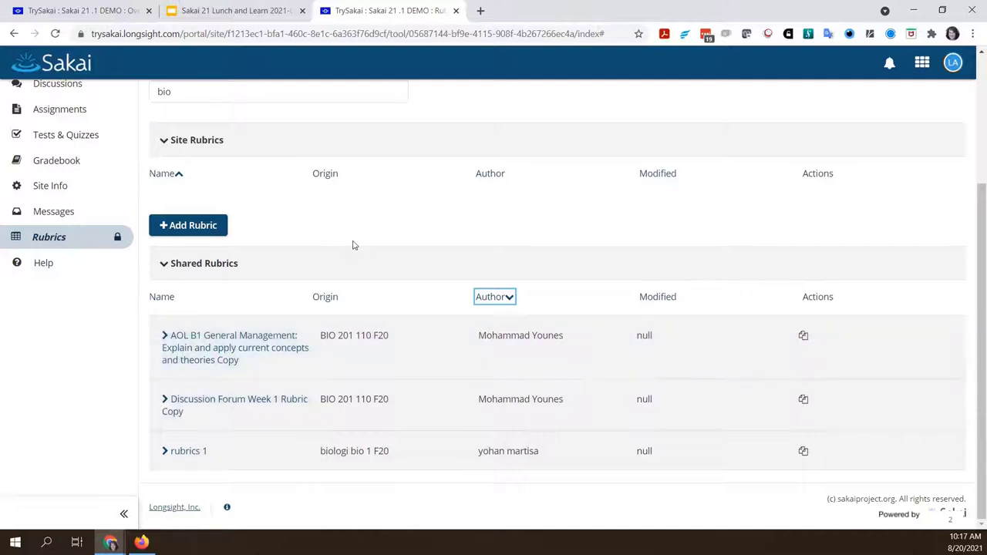
scroll(354, 245, "up", 3)
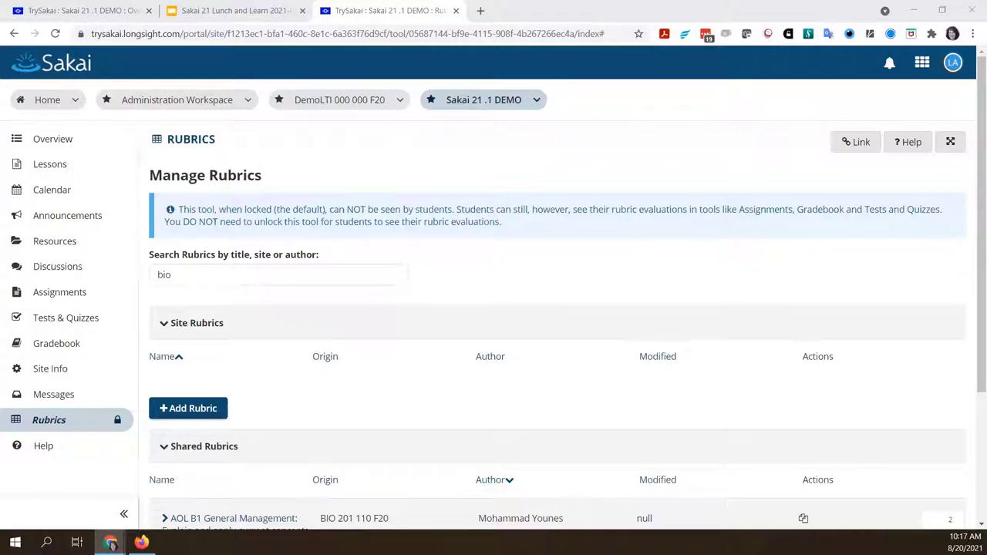
- Switch to the Sakai 21 Lunch and Learn presentation in Google Slides and advance to the LTI slide
left_click(223, 10)
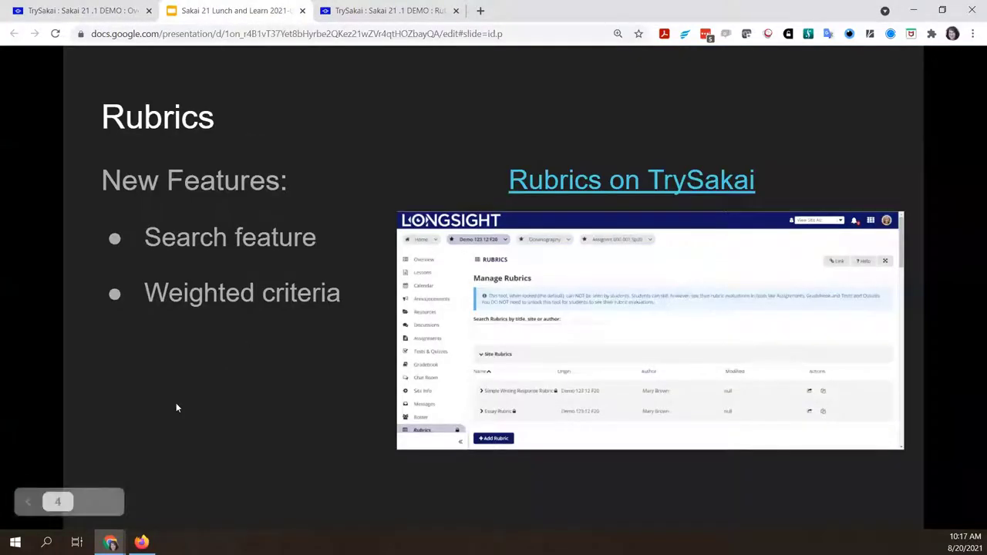
left_click(88, 501)
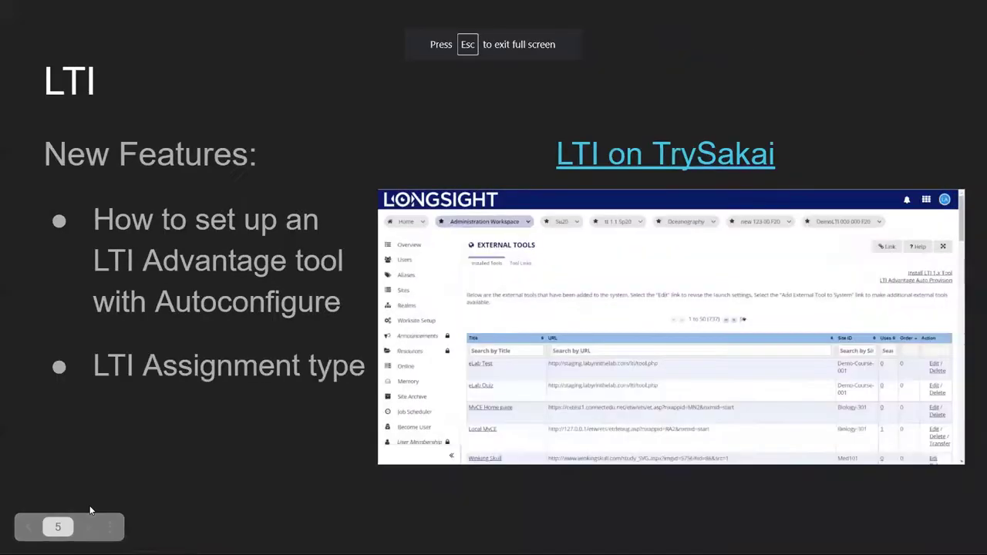
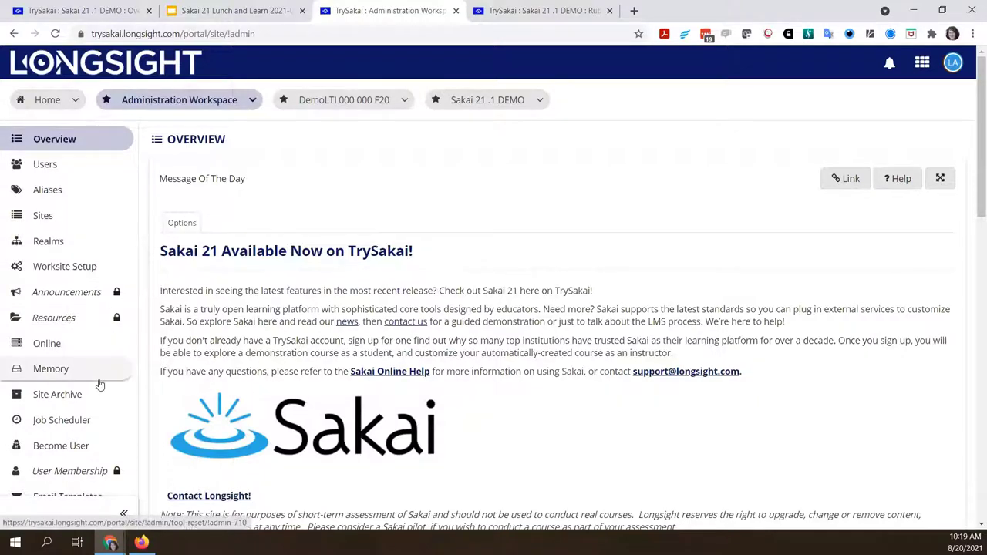
- Open the Administration Workspace's External Tools and start an LTI Advantage Auto Provision
scroll(98, 381, "down", 2)
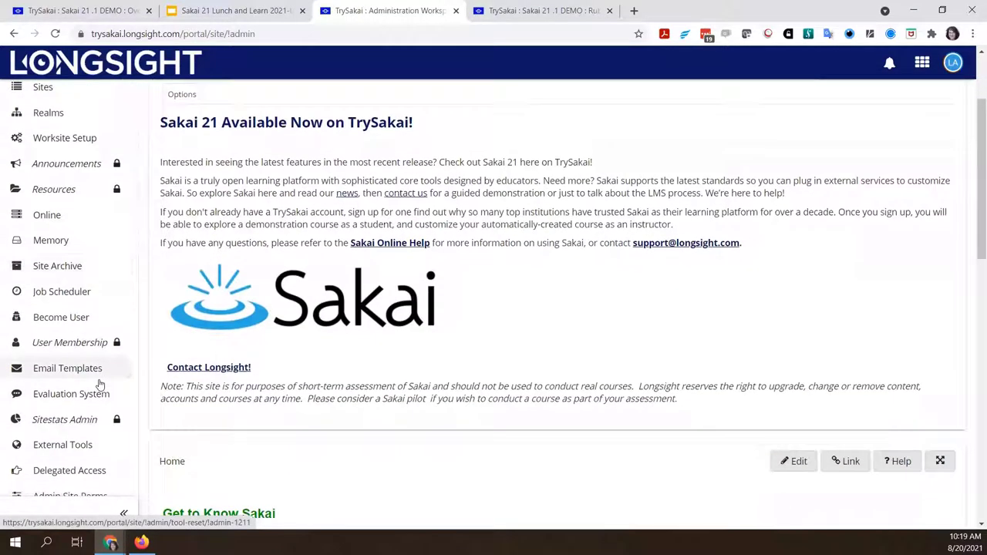
left_click(63, 451)
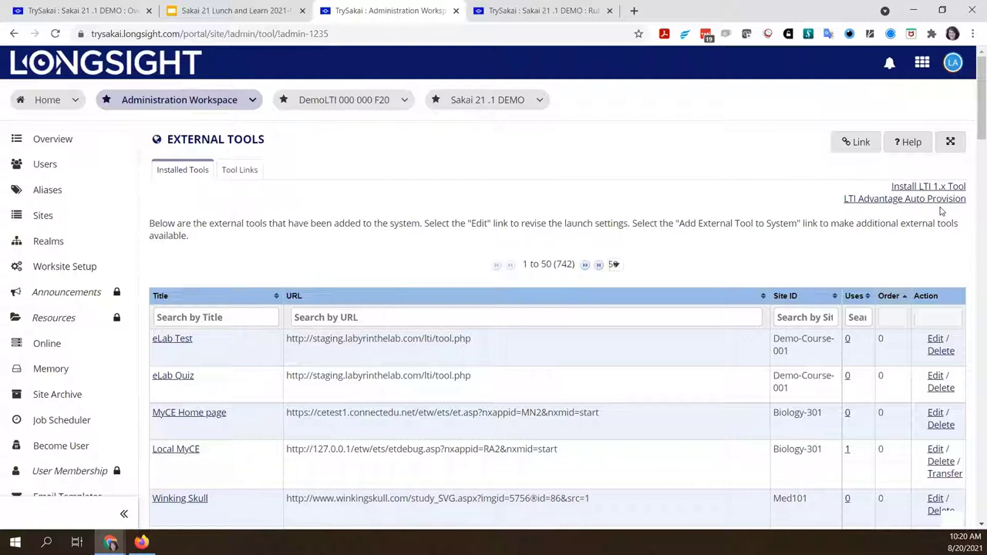
left_click(870, 202)
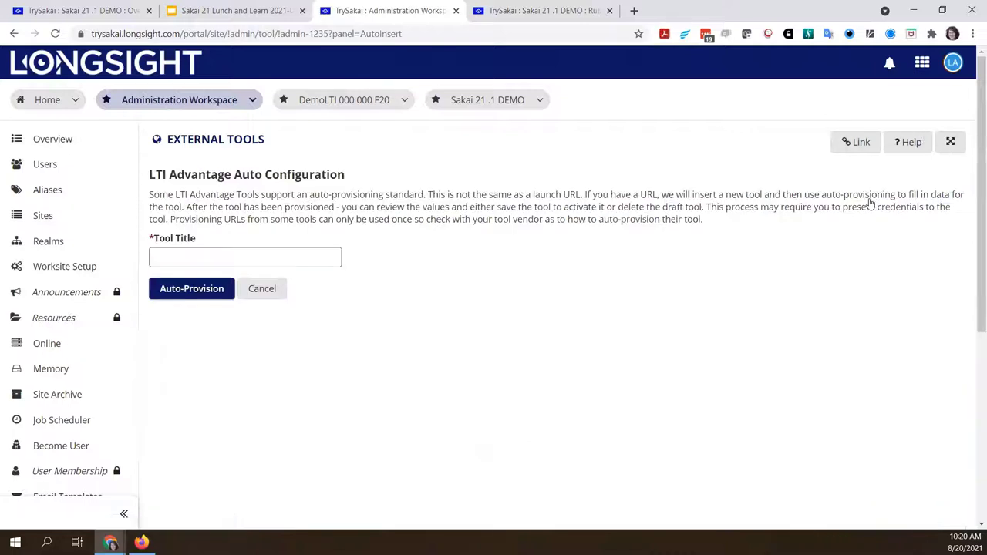
- Title the new tool "Sample Tsugi LTI Advantage" and auto-provision it
left_click(174, 253)
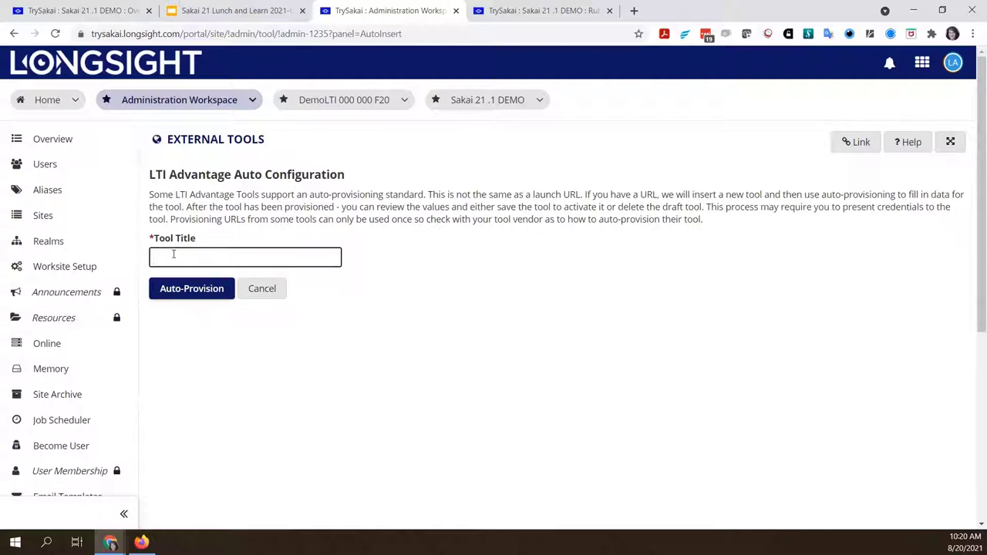
type("Sample Tsugi LTI Adva")
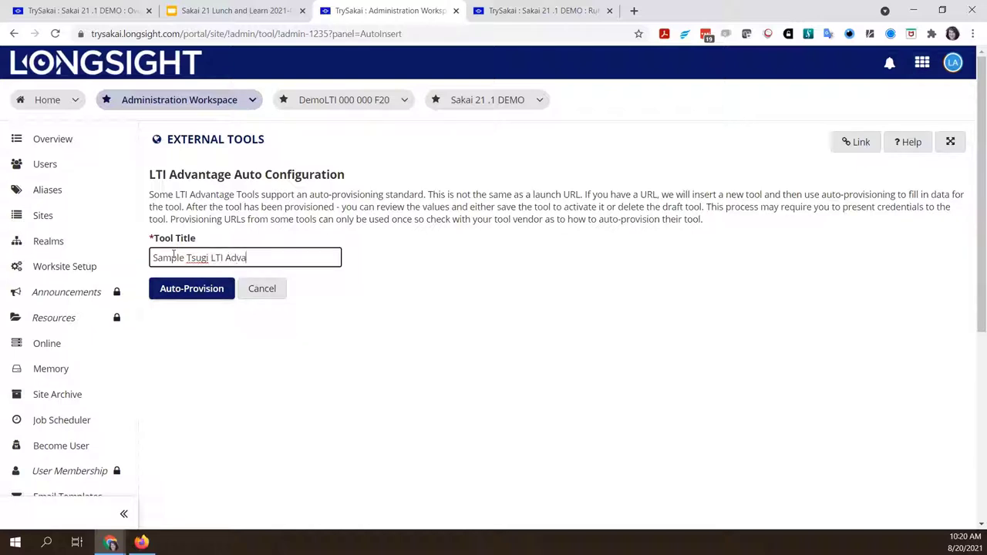
type("ntage")
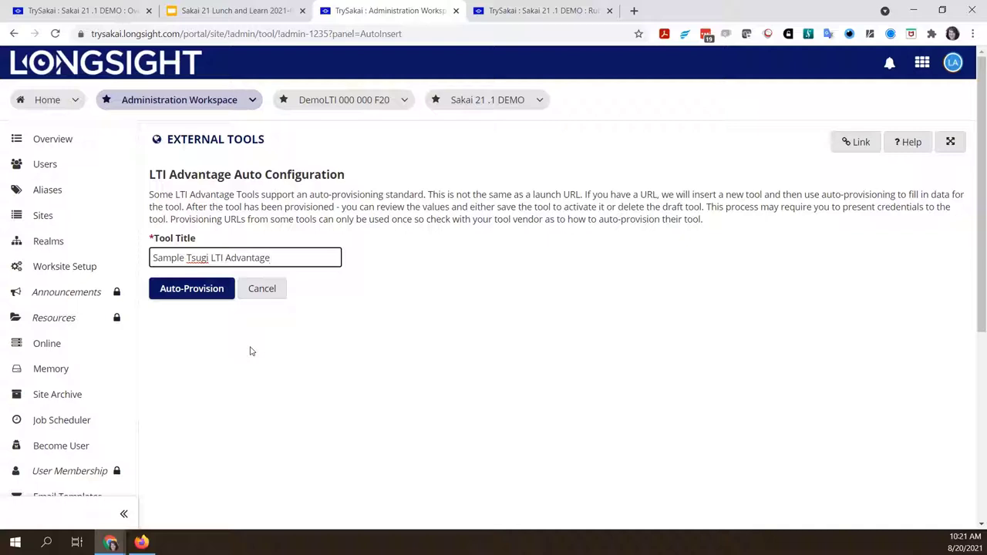
left_click(194, 291)
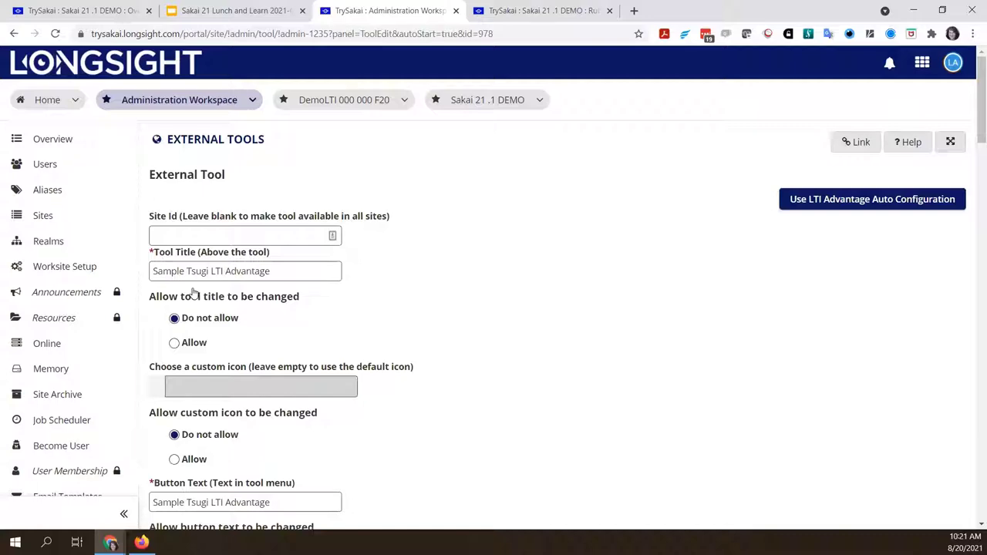
- Examine the draft external tool's settings, from title and launch fields through privacy, services, placement, popup and debug options
scroll(573, 287, "down", 1)
scroll(573, 288, "down", 1)
scroll(573, 288, "up", 2)
scroll(574, 287, "down", 1)
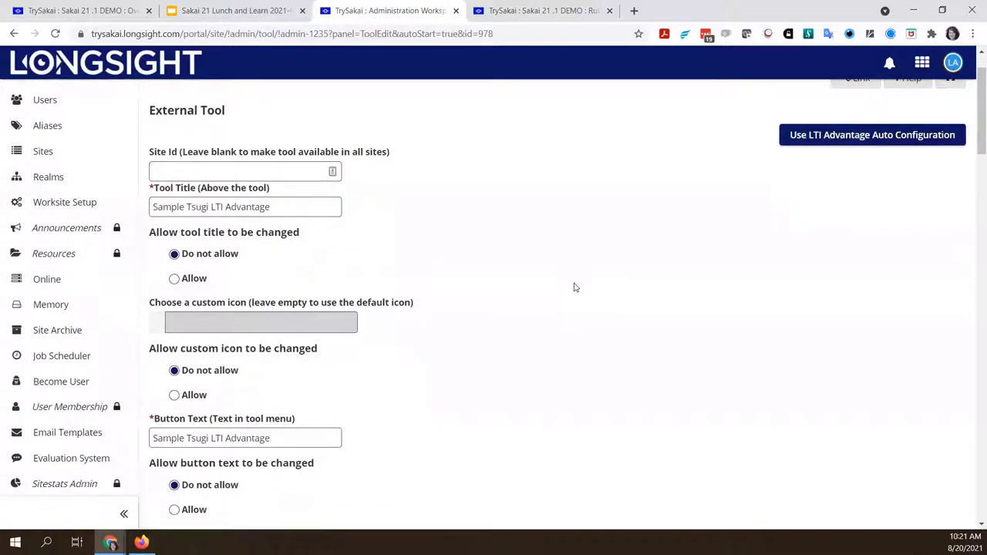
scroll(574, 288, "down", 3)
scroll(573, 287, "down", 2)
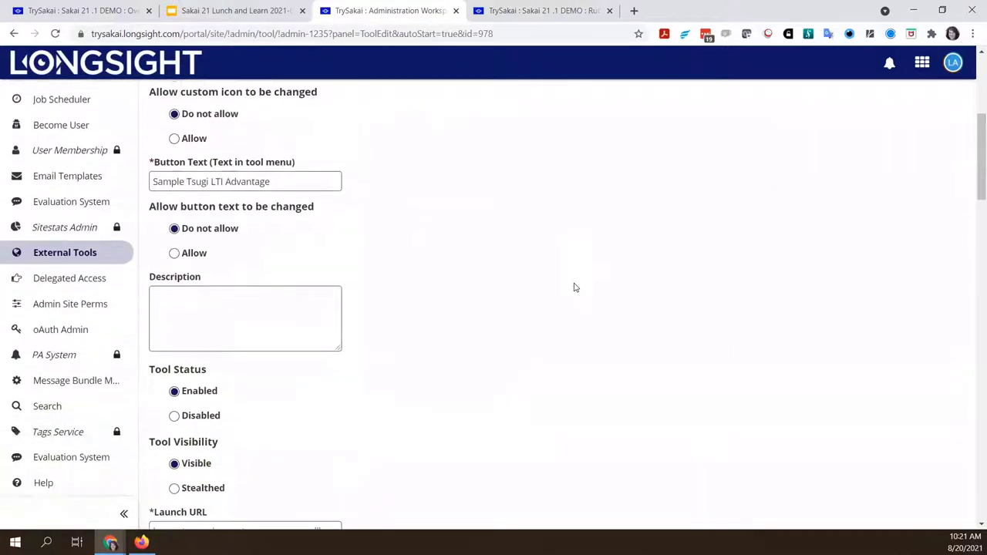
scroll(574, 287, "down", 1)
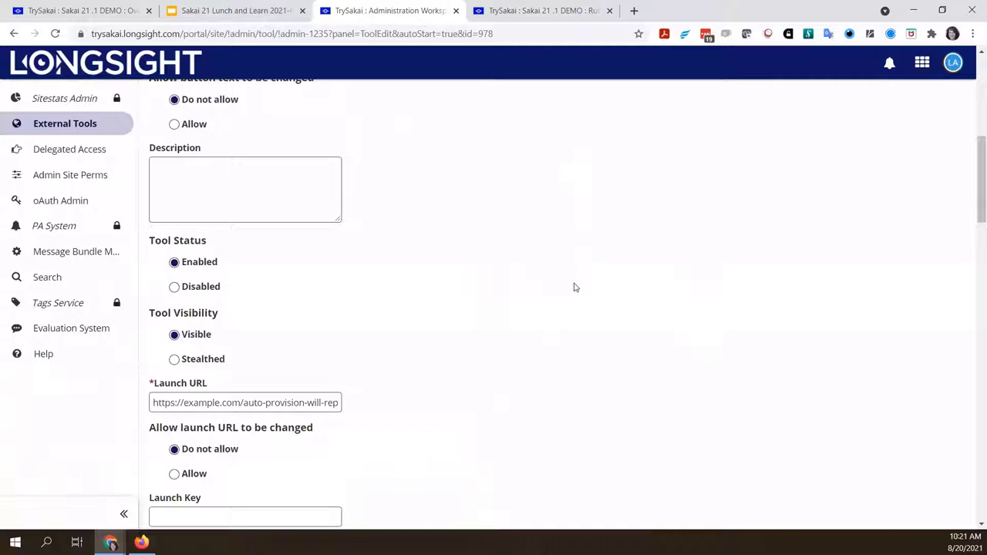
scroll(573, 288, "down", 2)
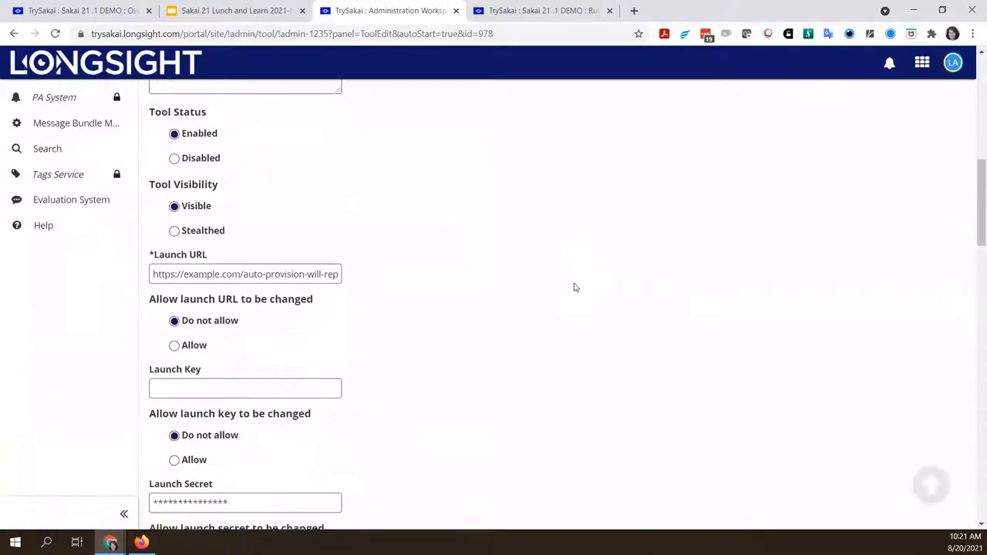
scroll(573, 287, "down", 5)
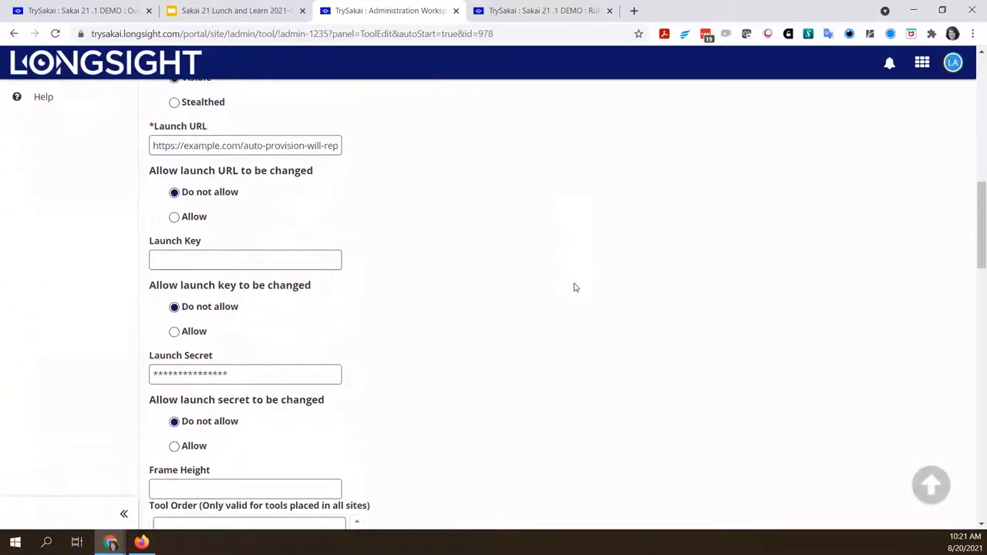
scroll(574, 287, "down", 3)
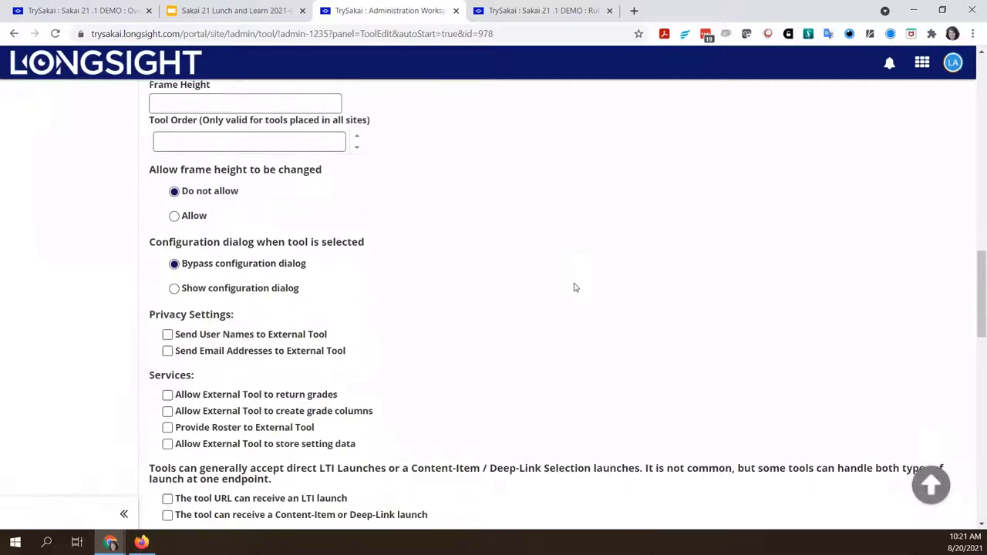
scroll(574, 287, "down", 5)
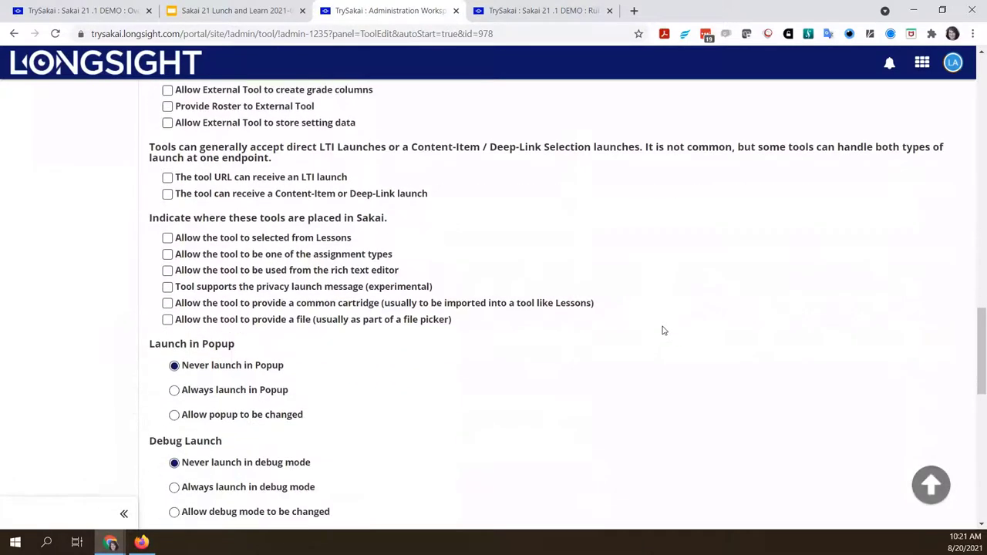
scroll(663, 329, "down", 3)
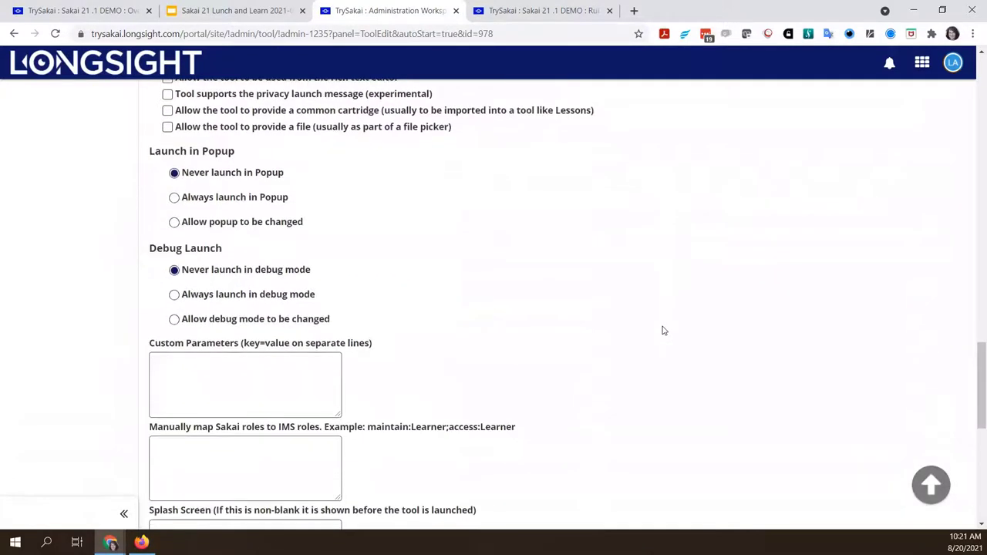
scroll(662, 330, "up", 10)
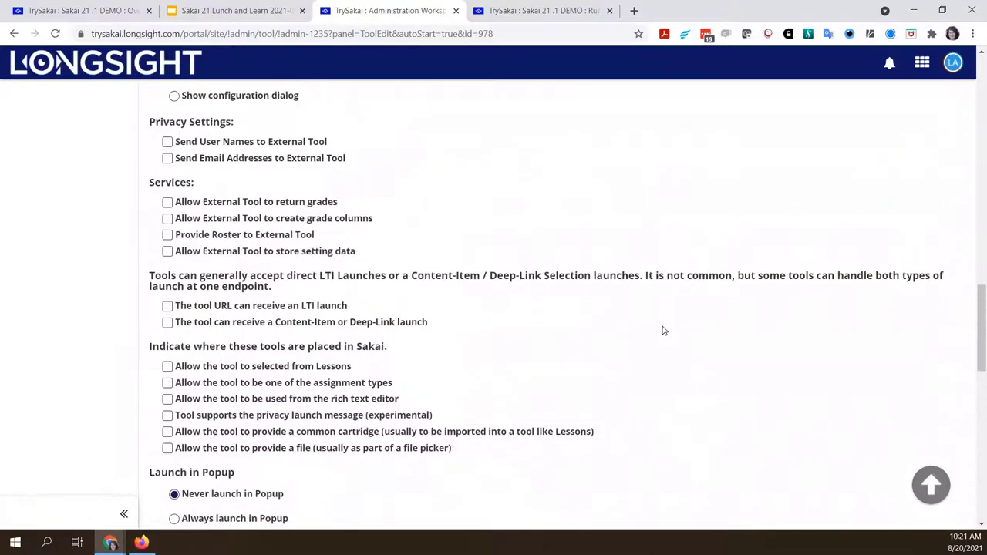
scroll(662, 330, "up", 10)
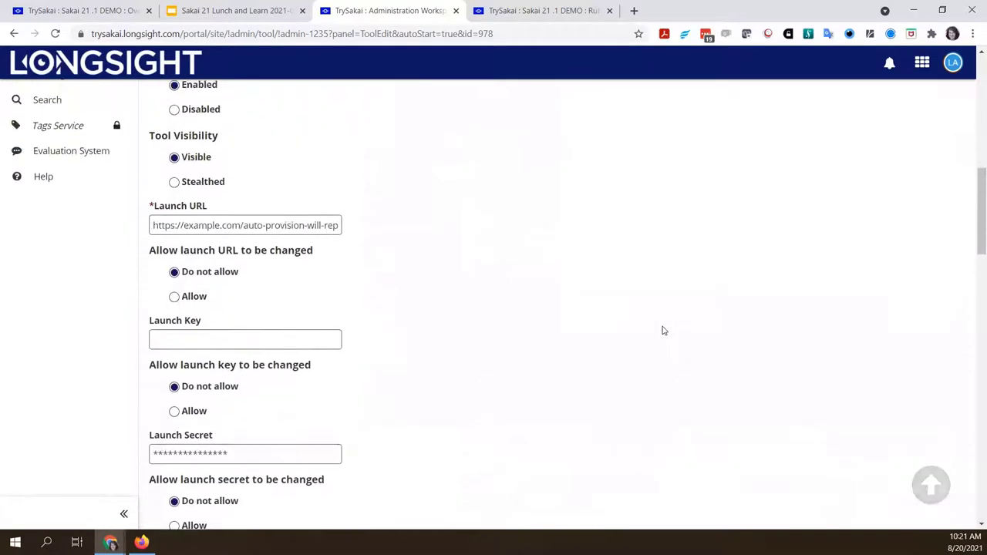
scroll(662, 330, "up", 5)
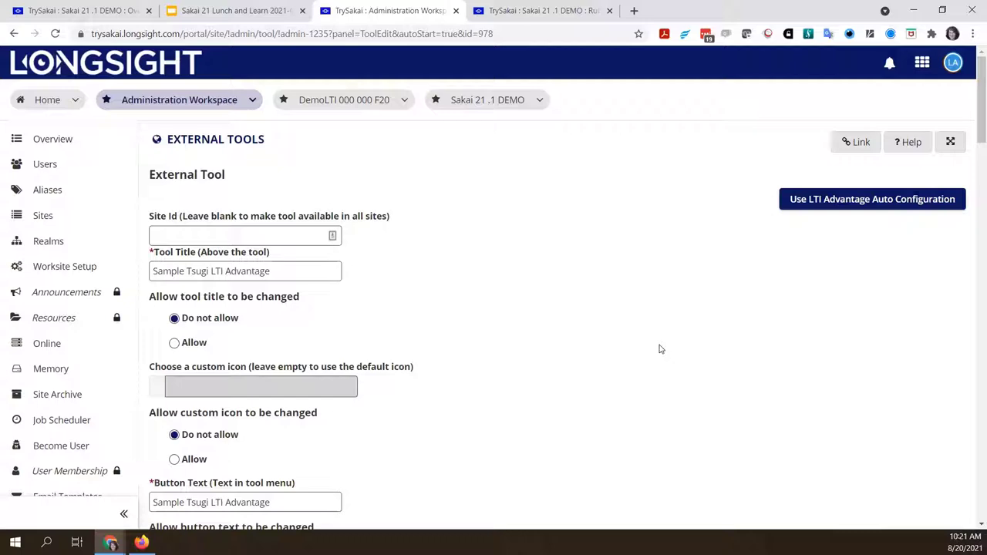
scroll(659, 350, "down", 7)
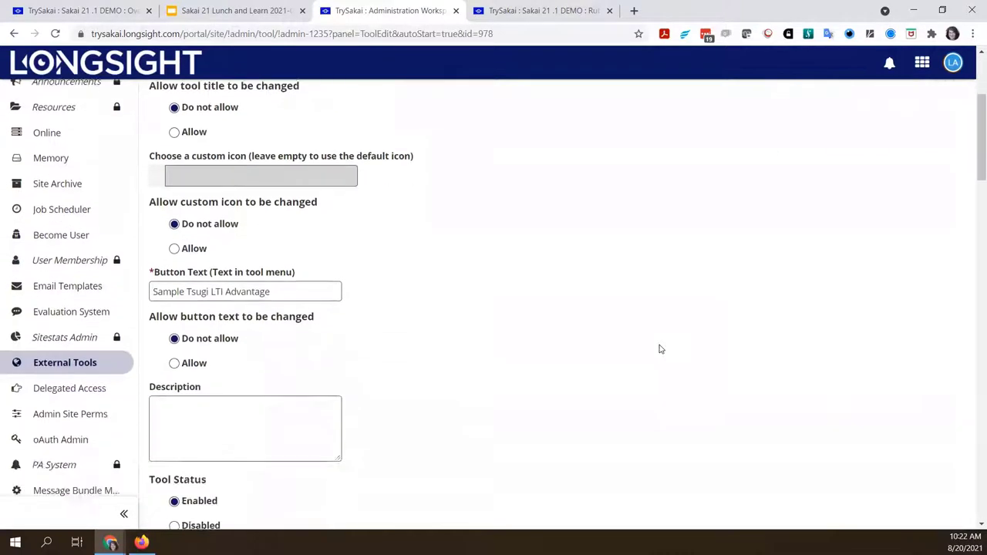
scroll(659, 349, "down", 5)
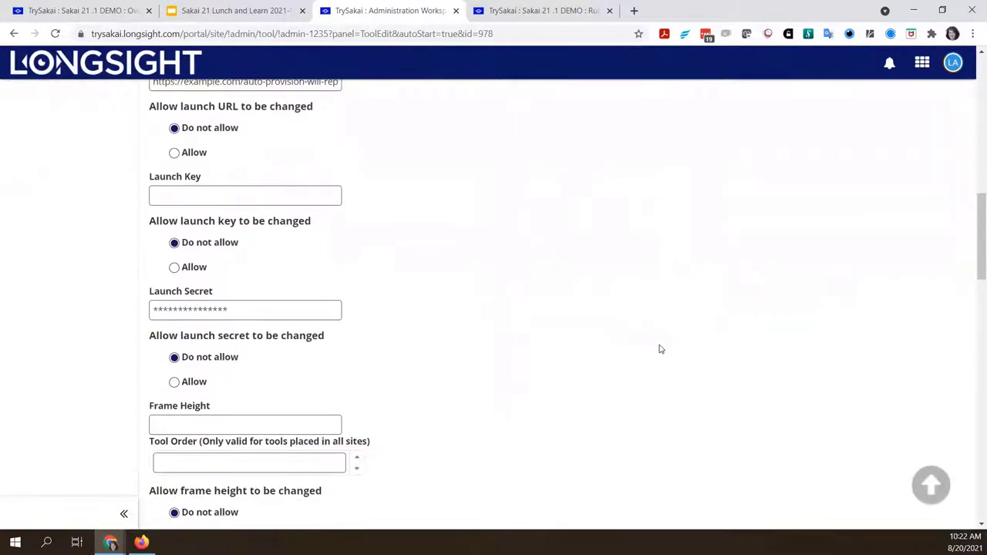
scroll(659, 349, "down", 6)
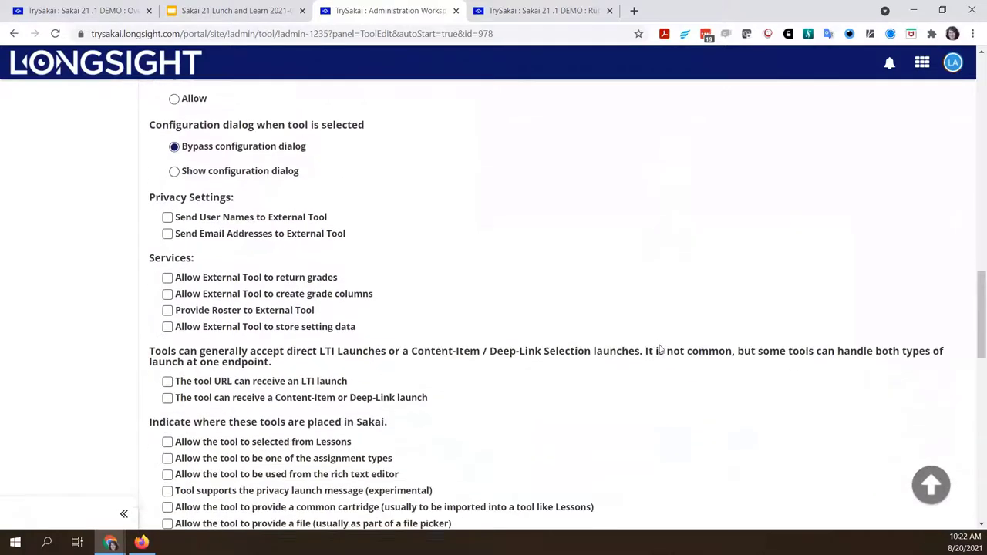
scroll(659, 349, "down", 3)
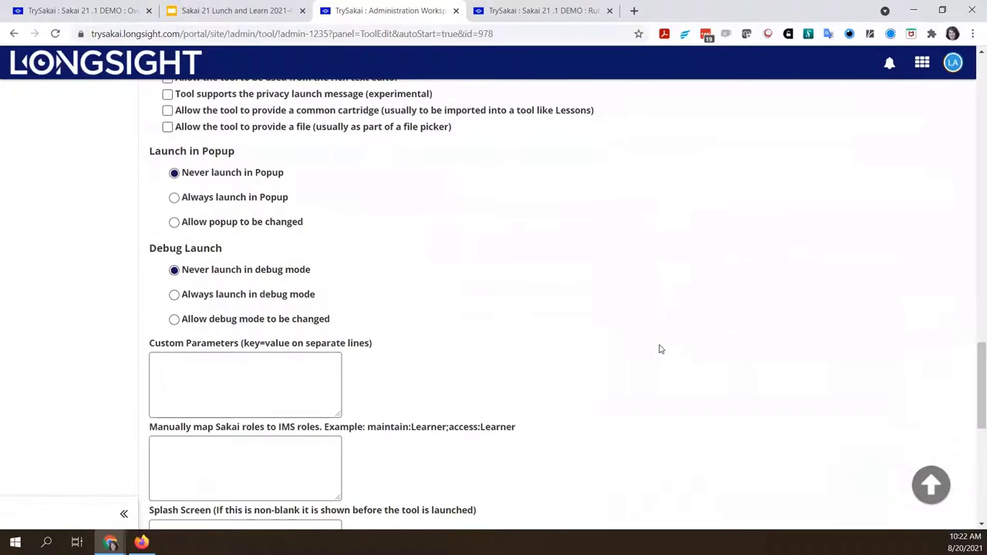
scroll(659, 349, "up", 9)
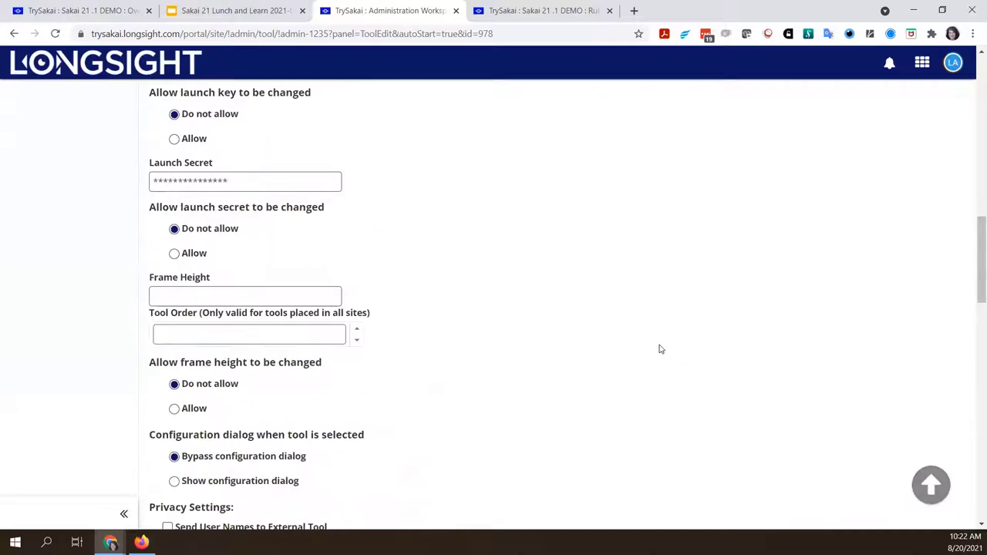
scroll(659, 349, "up", 5)
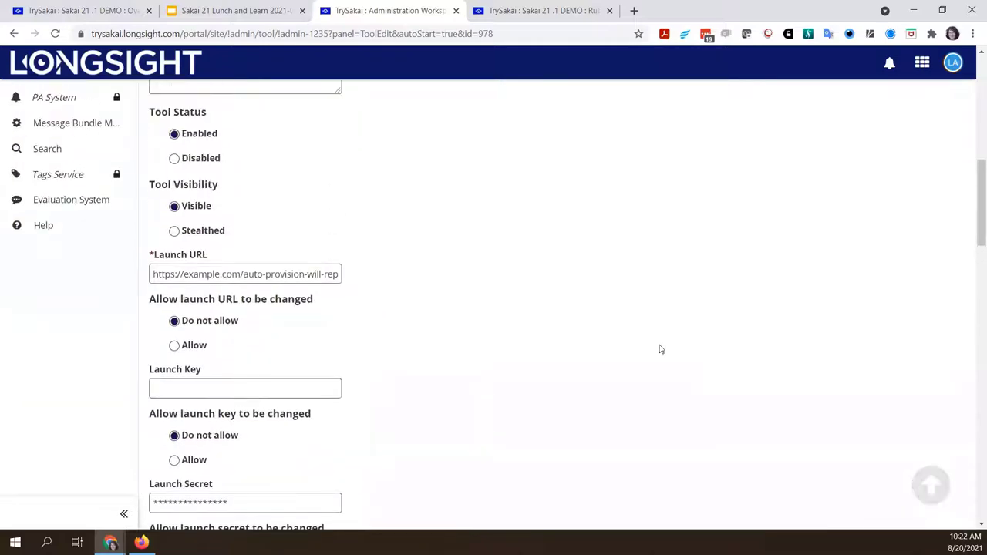
scroll(659, 349, "up", 2)
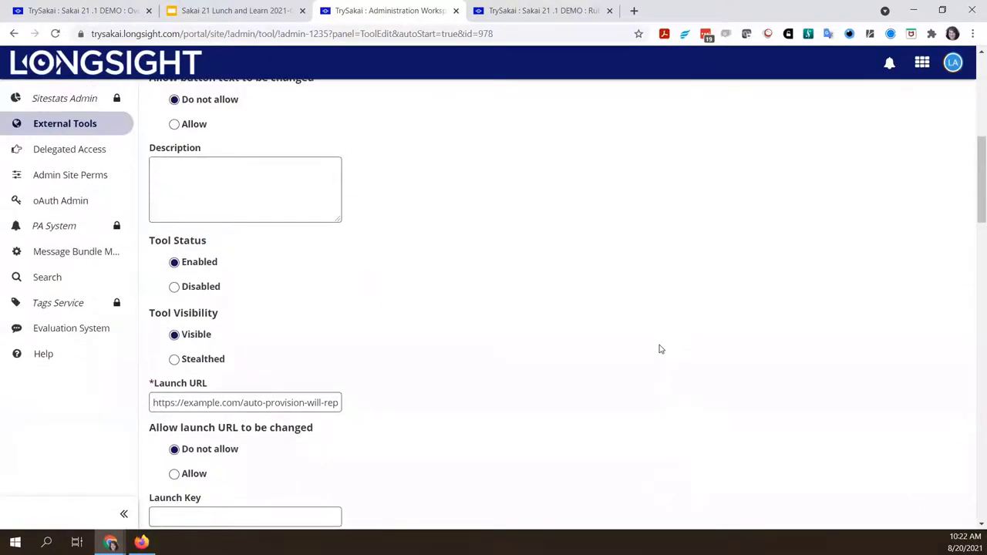
scroll(659, 349, "up", 4)
scroll(659, 349, "up", 3)
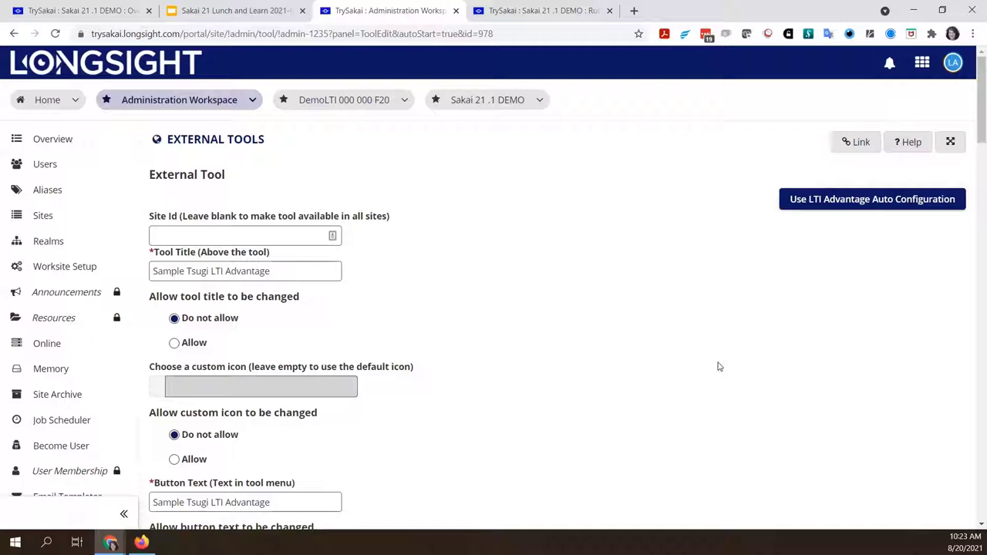
- Open the LTI Advantage auto configuration for the draft tool and look up the configuration URL in the Tsugi tenant entry
left_click(860, 206)
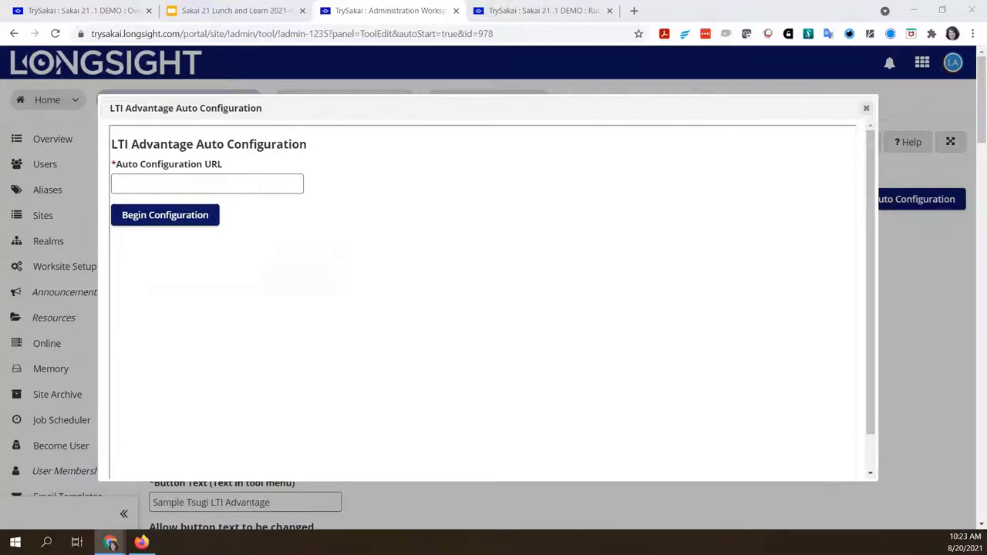
key("alt+Tab")
scroll(509, 289, "up", 4)
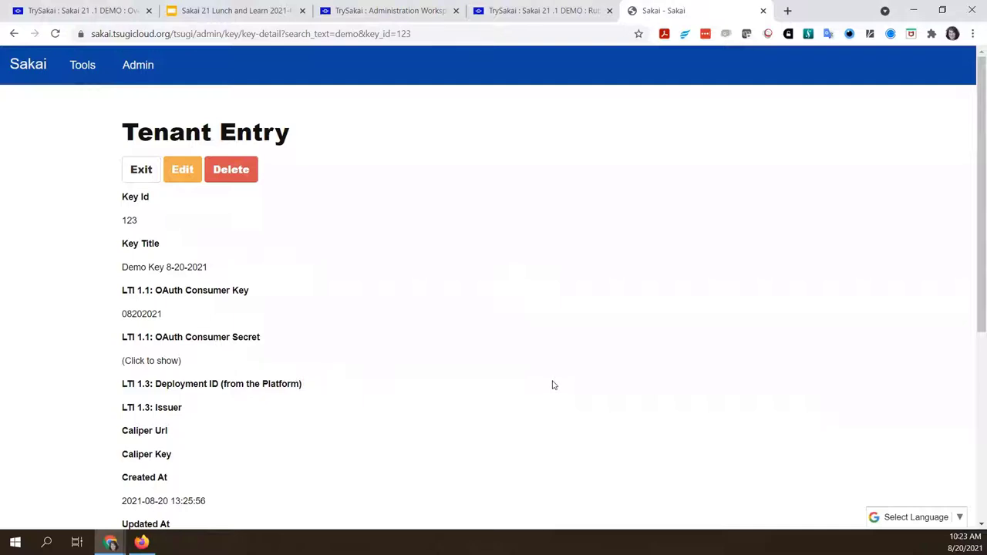
scroll(552, 384, "down", 3)
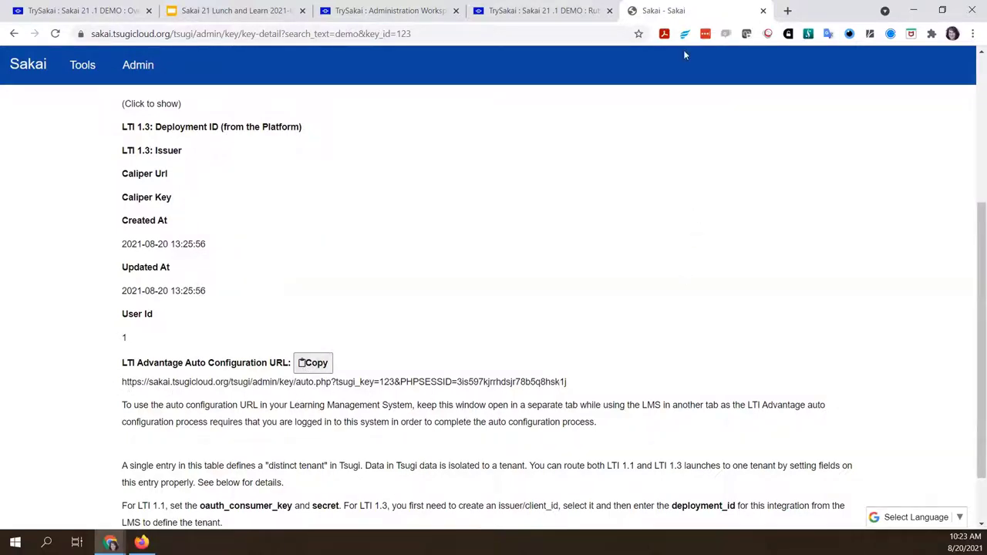
left_click_drag(727, 13, 1, 240)
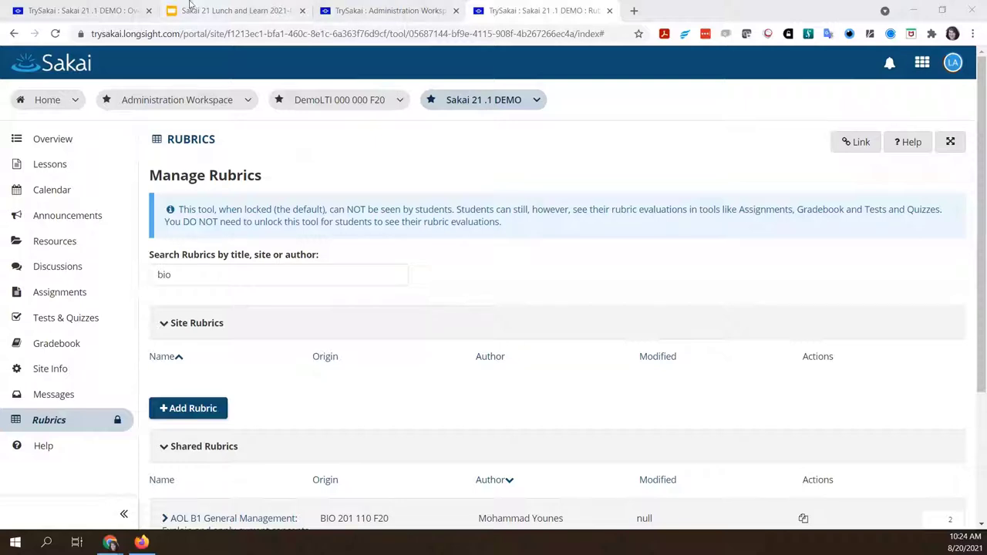
- Paste the Tsugi registration URL with its session token as the Auto Configuration URL and begin the configuration
left_click(109, 10)
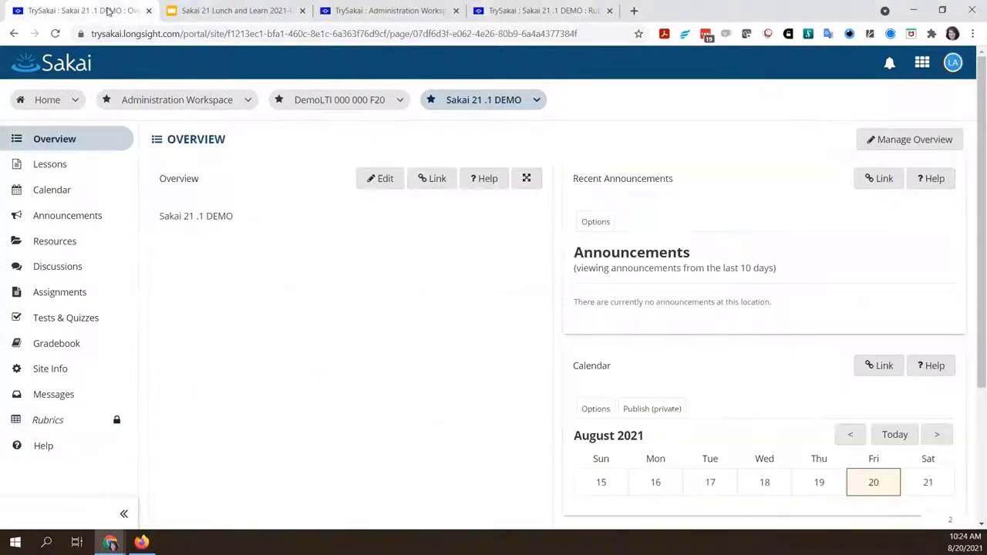
left_click(430, 21)
left_click(178, 182)
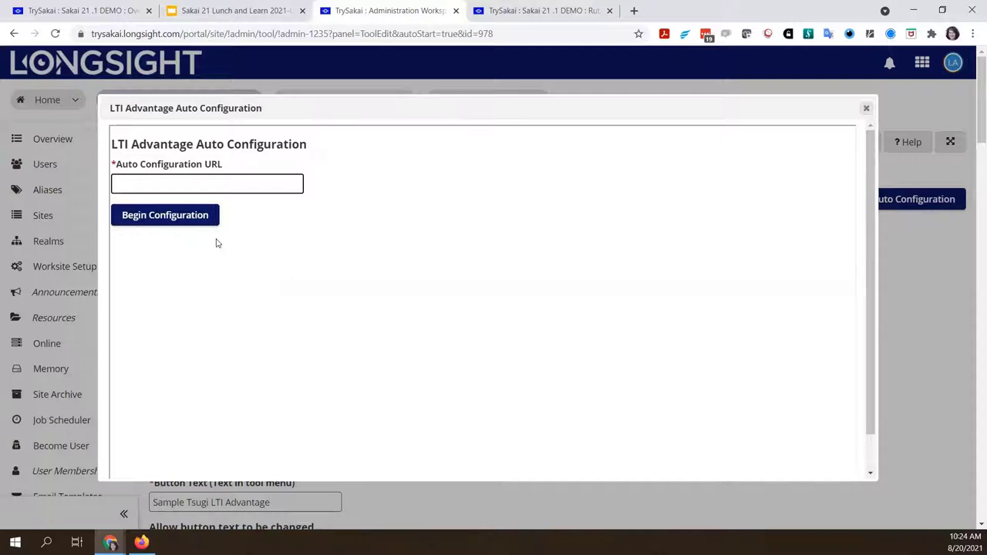
key("ctrl+v")
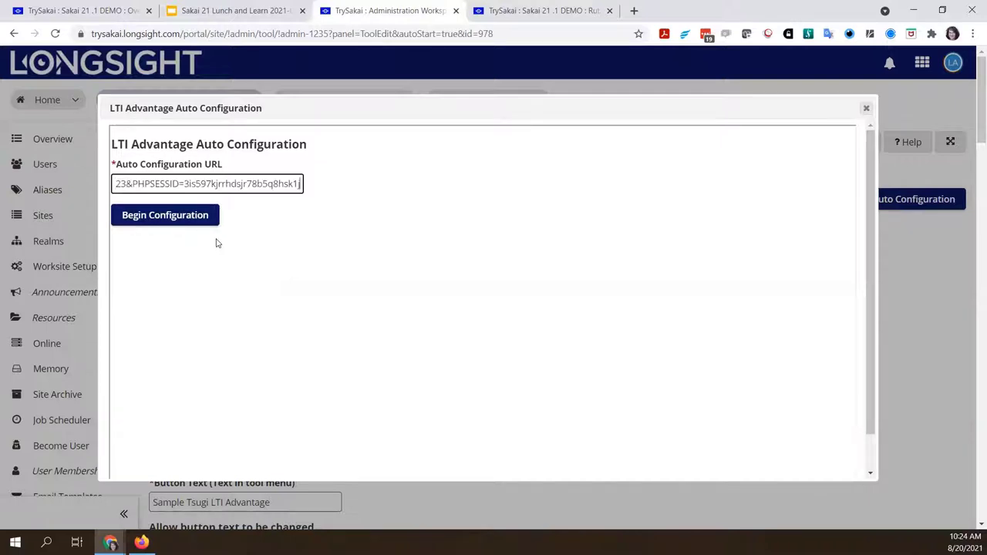
left_click(164, 218)
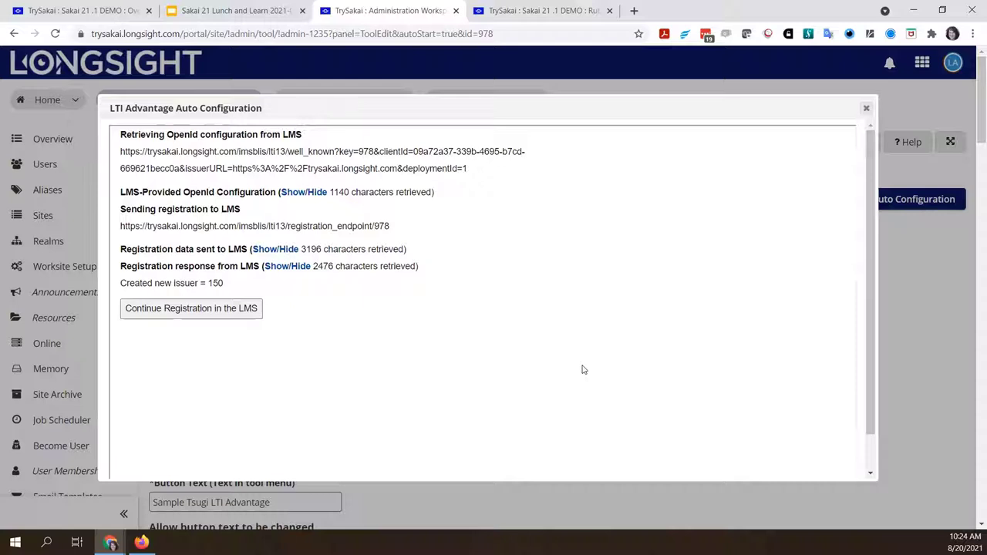
- Continue the tool registration in the LMS and accept the proposed change of the tool title to "Sakai"
left_click(200, 311)
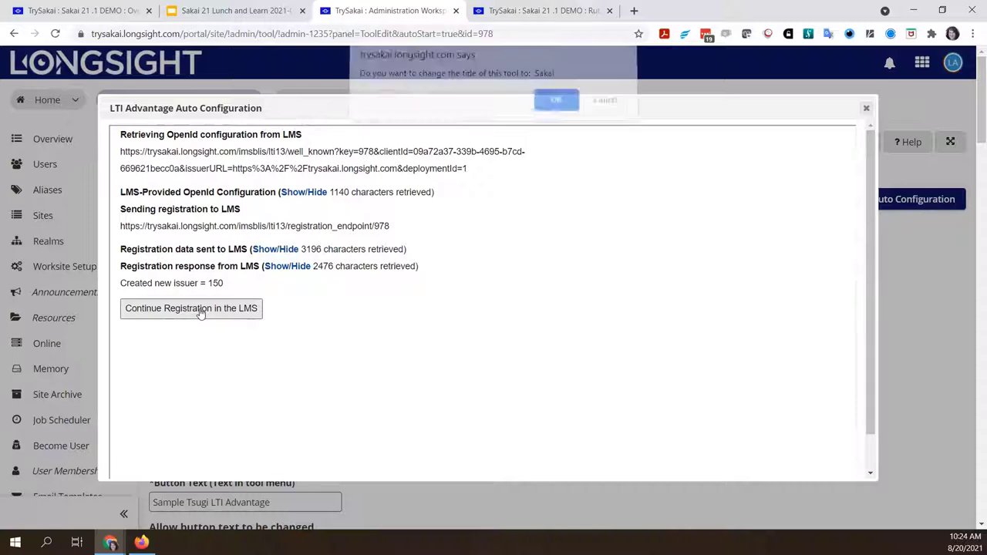
left_click(558, 110)
left_click(605, 118)
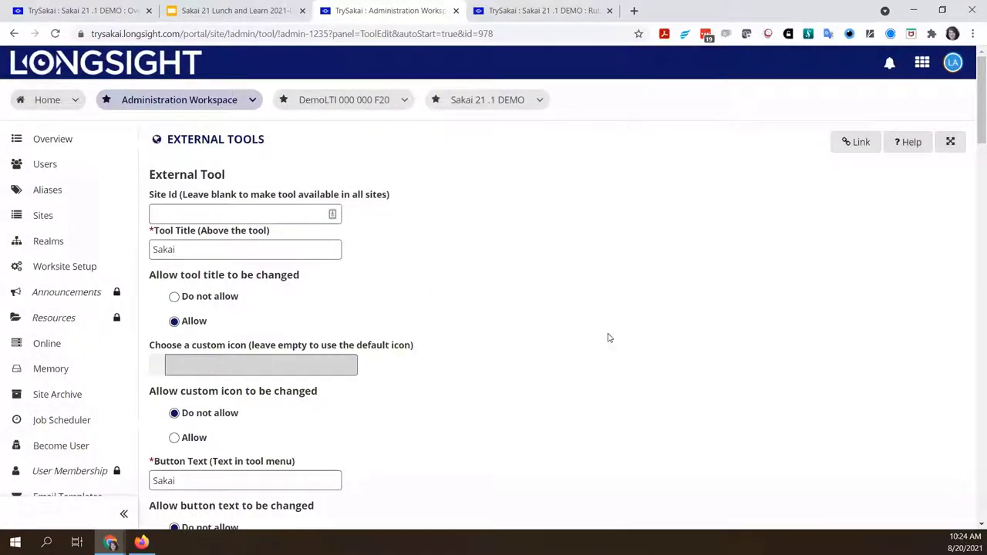
- Set both the external tool's title and its button text to "Sample Tsugi LTI Advantage"
left_click_drag(242, 255, 139, 265)
type("Sam")
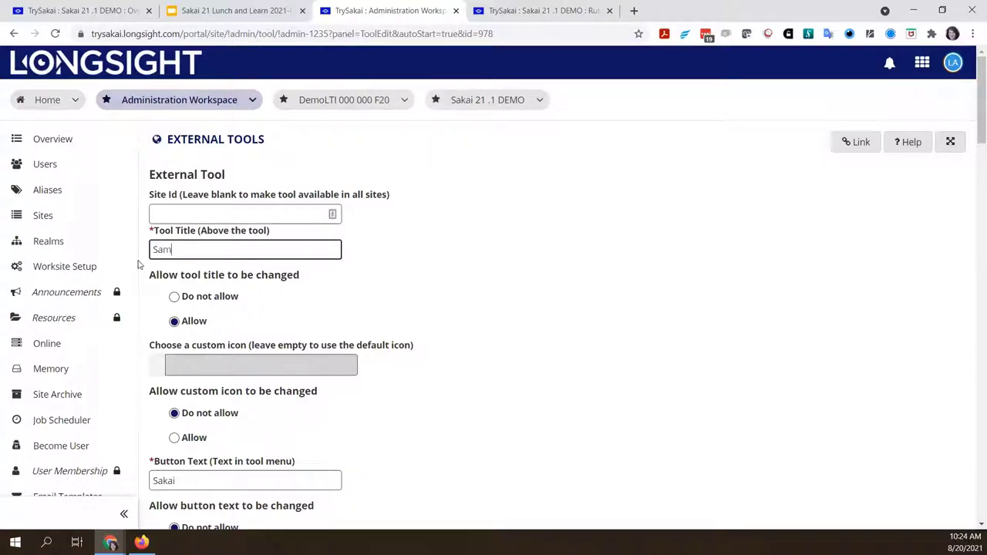
type("ple Tsugi LTI Advantage")
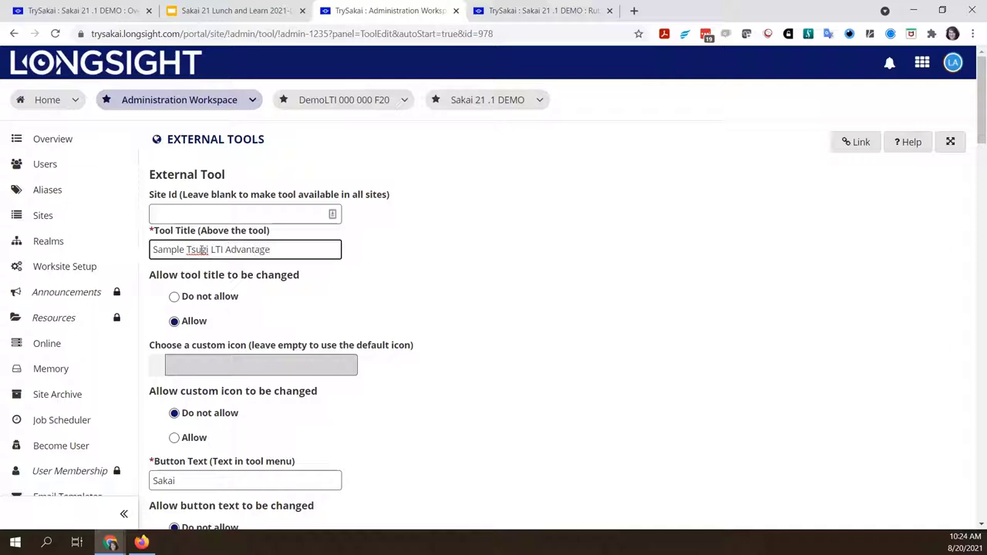
left_click_drag(294, 249, 7, 238)
key("ctrl+c")
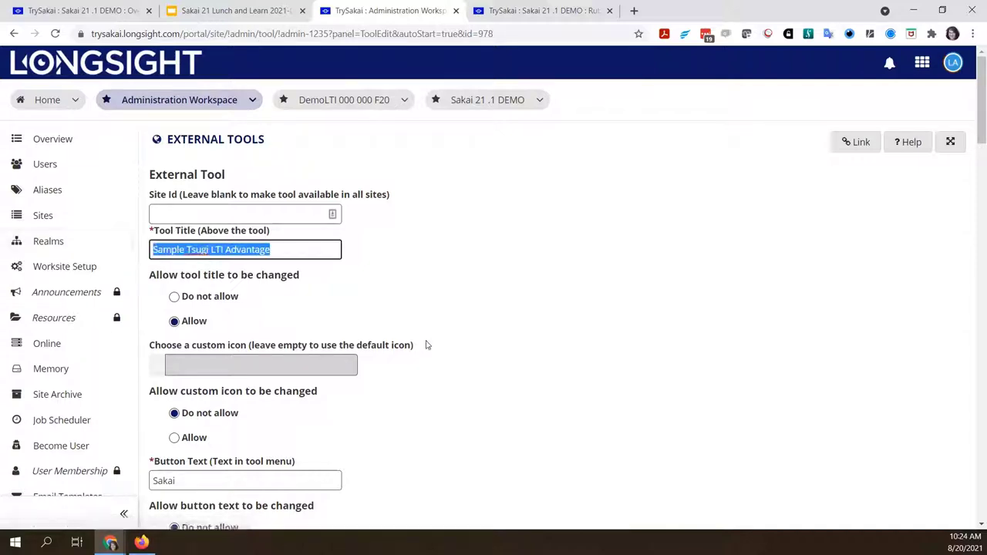
left_click_drag(230, 485, 151, 482)
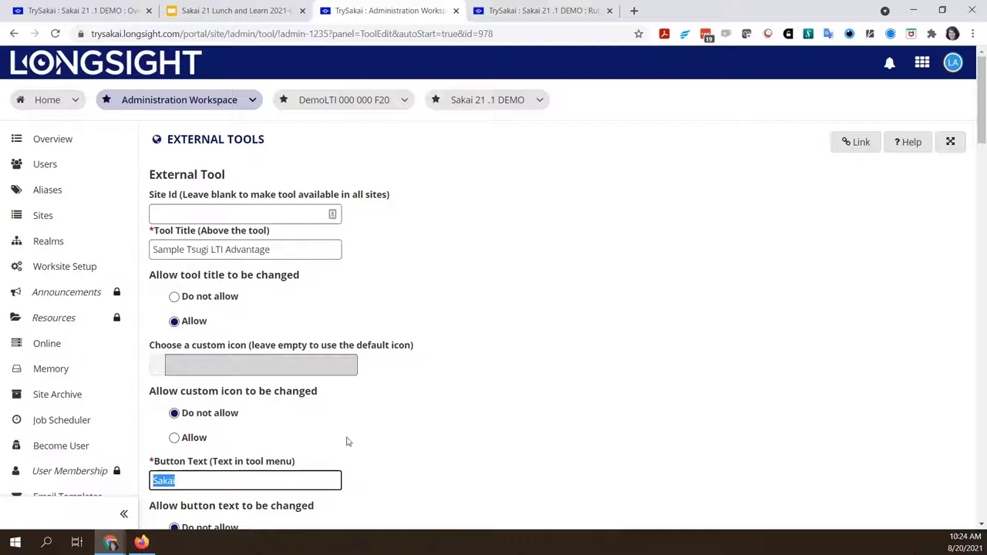
key("ctrl+v")
- Examine the registered tool's status, visibility, launch, privacy, services, deep-link and placement settings
scroll(434, 419, "down", 2)
scroll(443, 409, "down", 1)
scroll(458, 399, "up", 1)
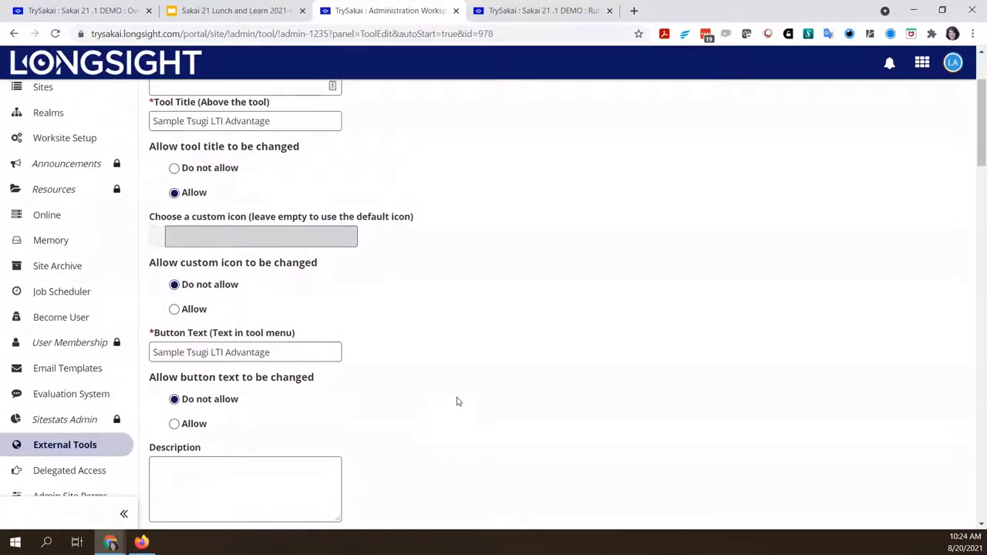
scroll(358, 305, "up", 1)
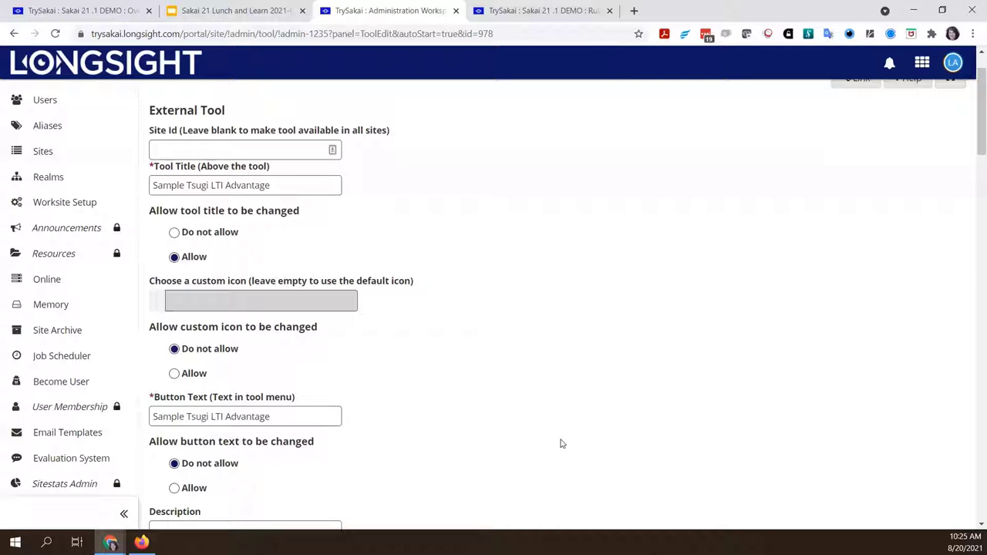
scroll(560, 443, "down", 2)
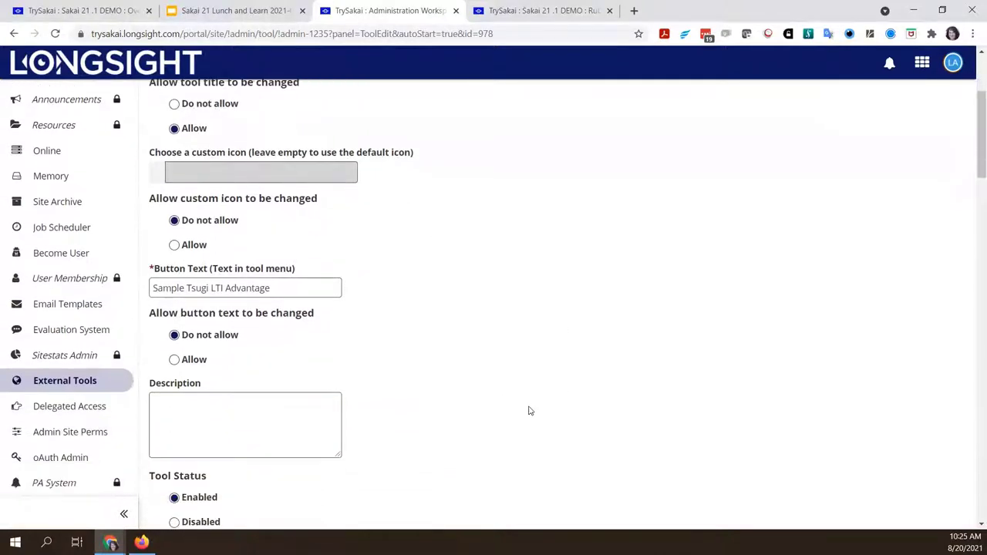
scroll(531, 411, "down", 2)
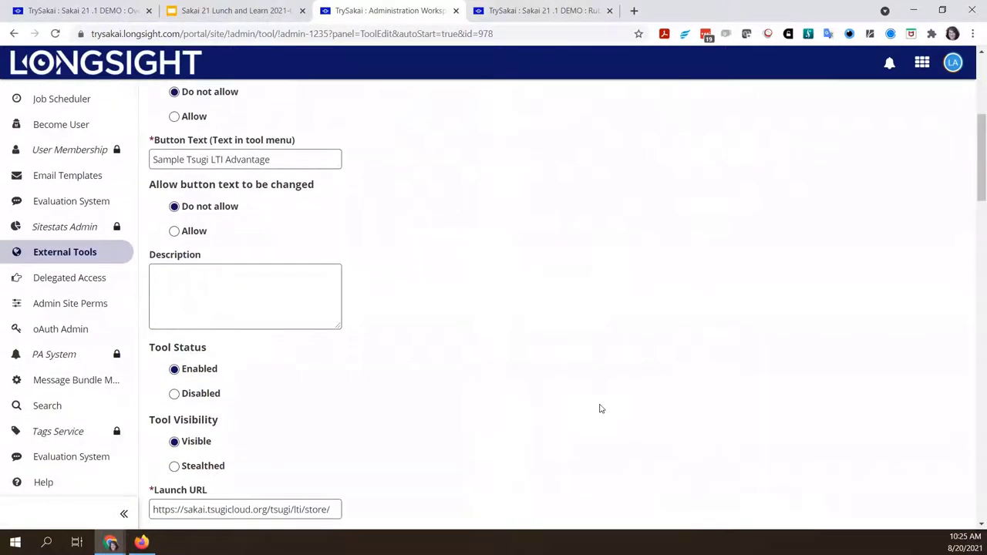
scroll(601, 408, "down", 2)
scroll(601, 409, "down", 1)
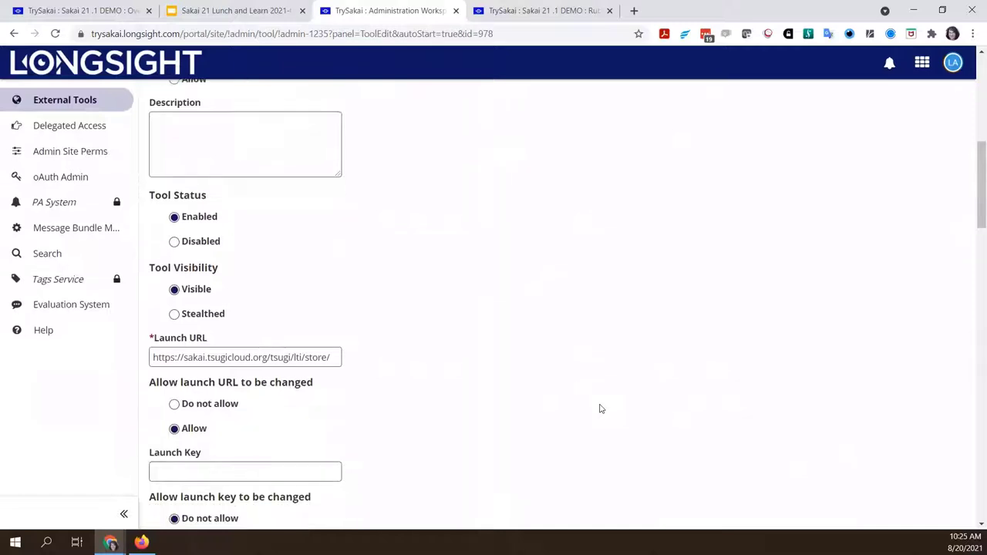
scroll(601, 409, "down", 2)
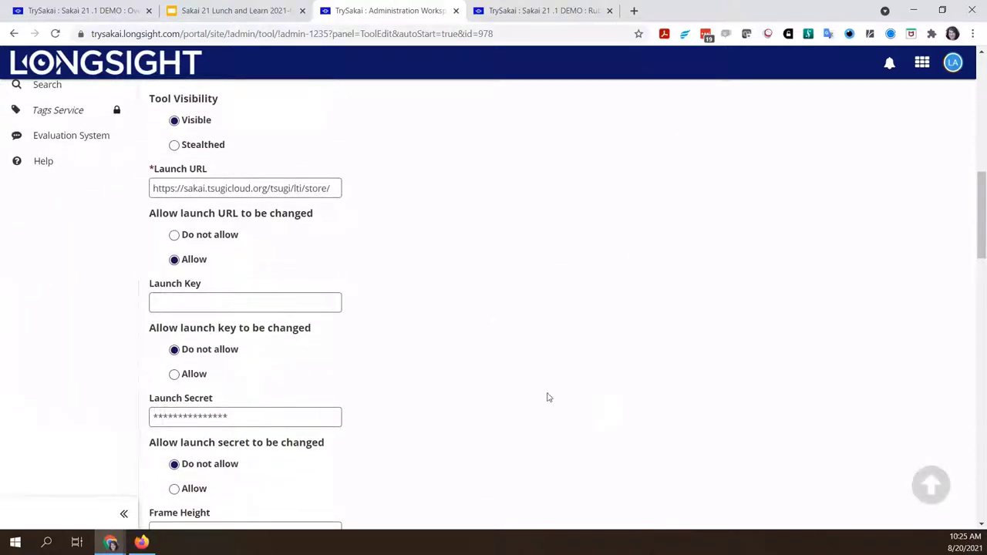
scroll(548, 397, "down", 2)
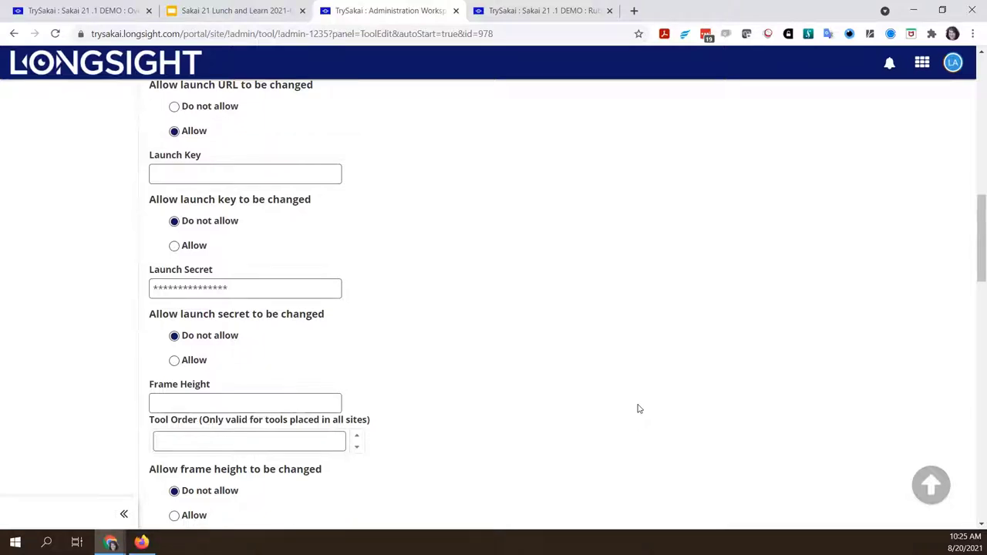
scroll(638, 408, "down", 4)
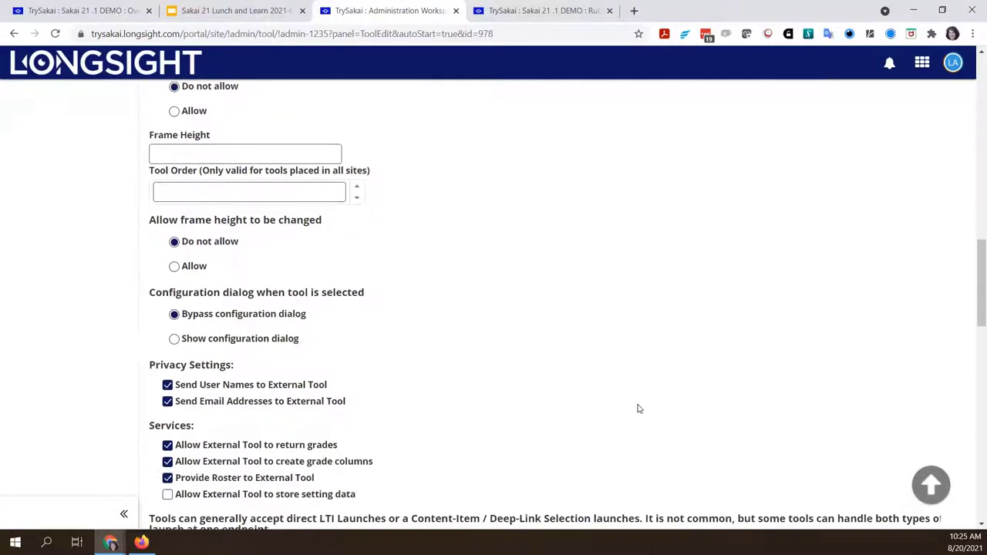
scroll(638, 408, "down", 2)
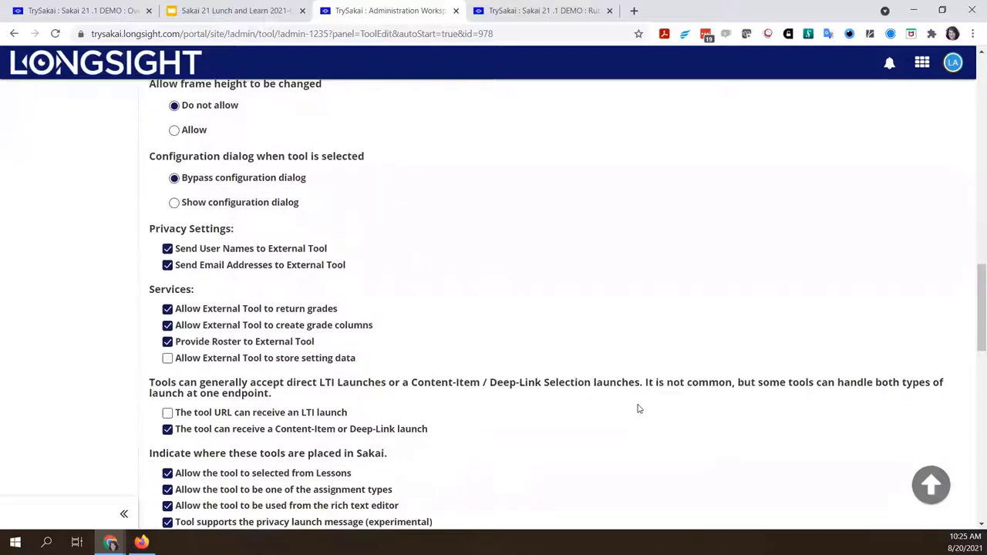
scroll(638, 409, "down", 1)
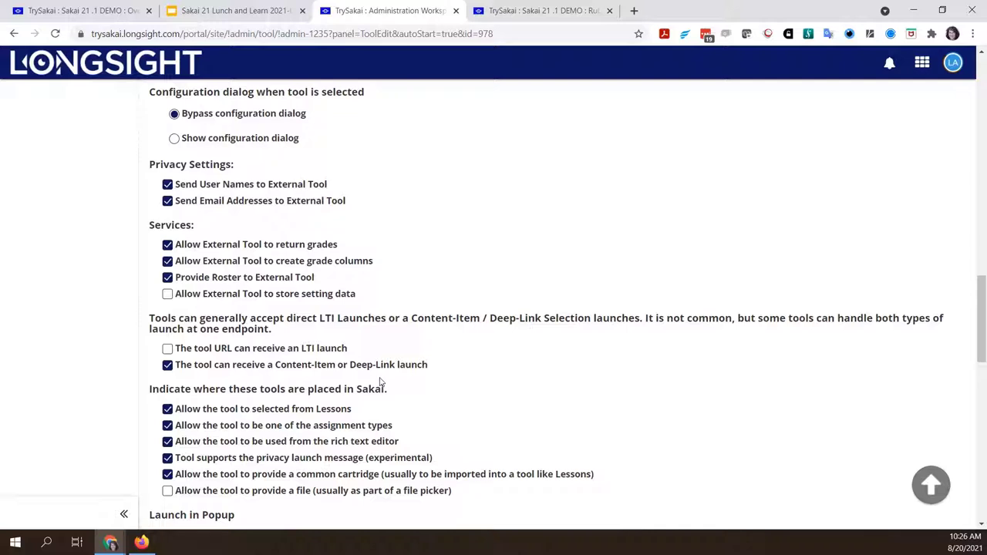
scroll(508, 412, "down", 2)
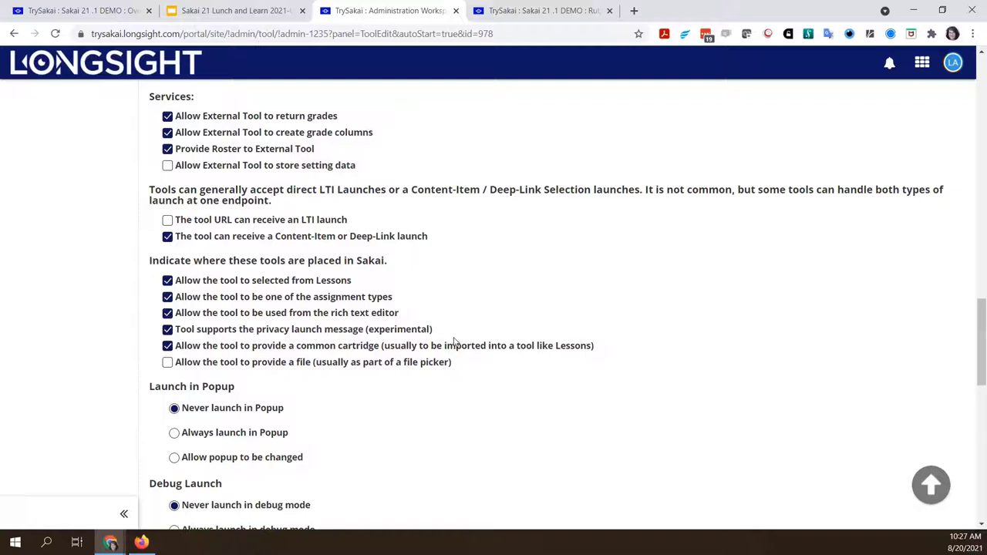
scroll(534, 478, "down", 1)
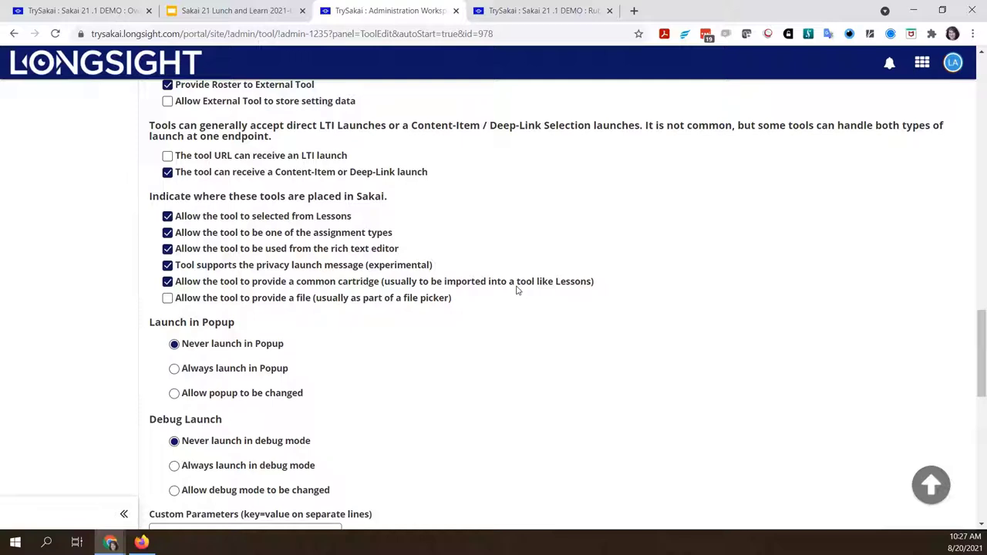
- Set the tool's Launch in Popup option to "Allow popup to be changed"
scroll(526, 380, "down", 2)
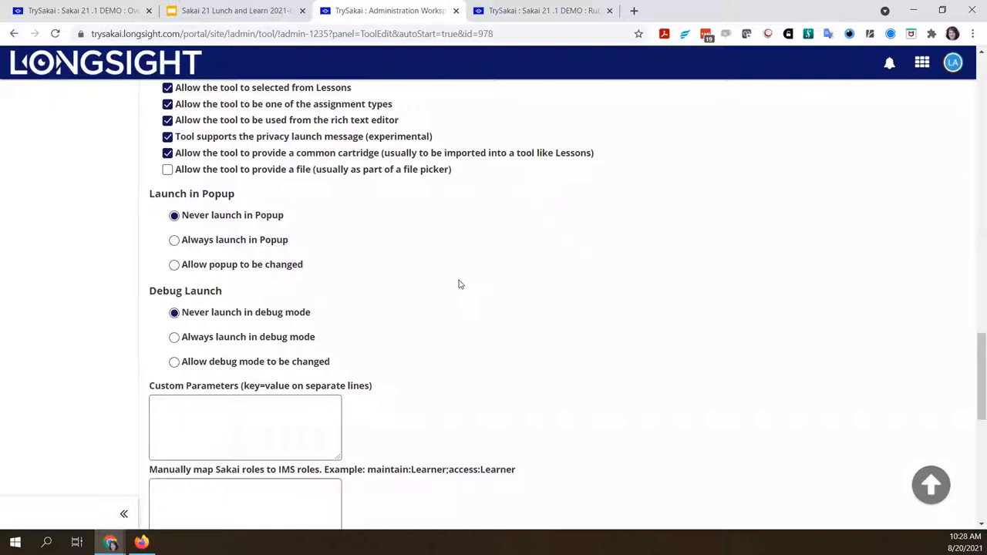
left_click(175, 266)
- Check the LTI 1.3 platform issuer, client ID and tool endpoints, and save the external tool
scroll(565, 387, "down", 3)
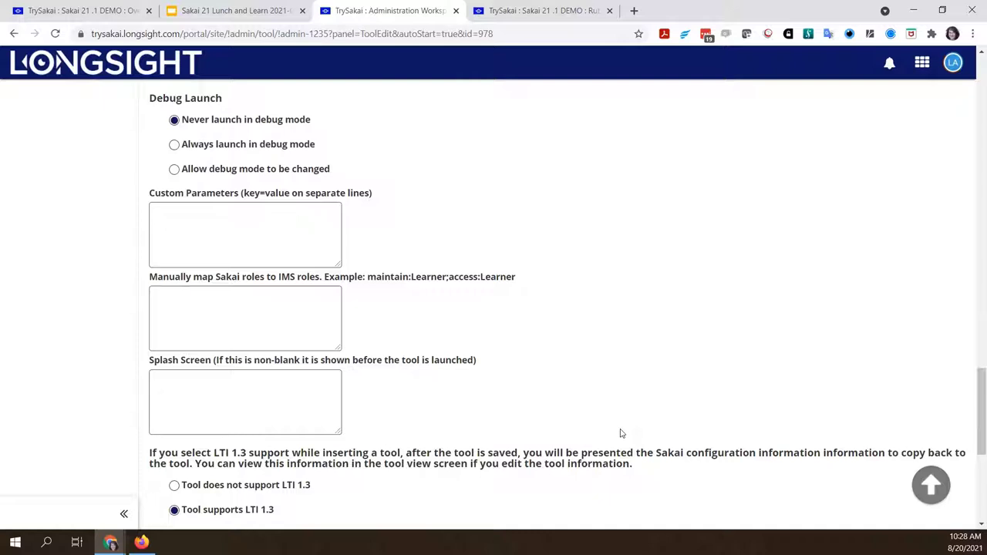
scroll(622, 433, "down", 3)
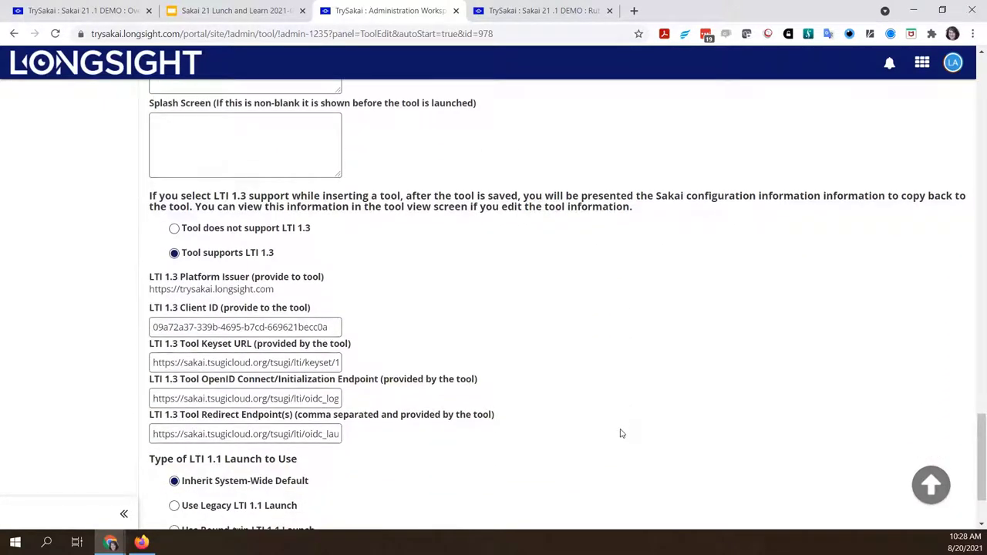
scroll(622, 433, "down", 1)
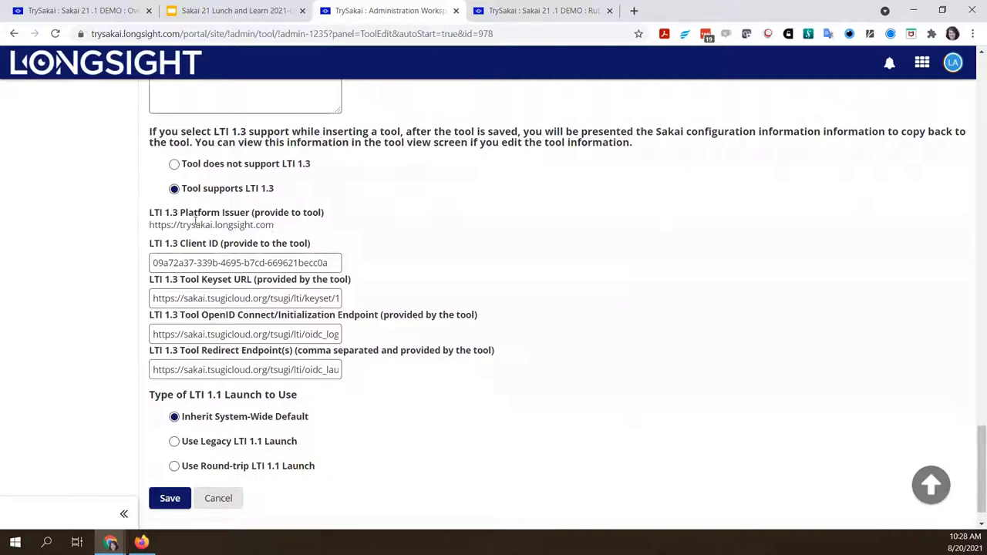
left_click_drag(275, 227, 150, 226)
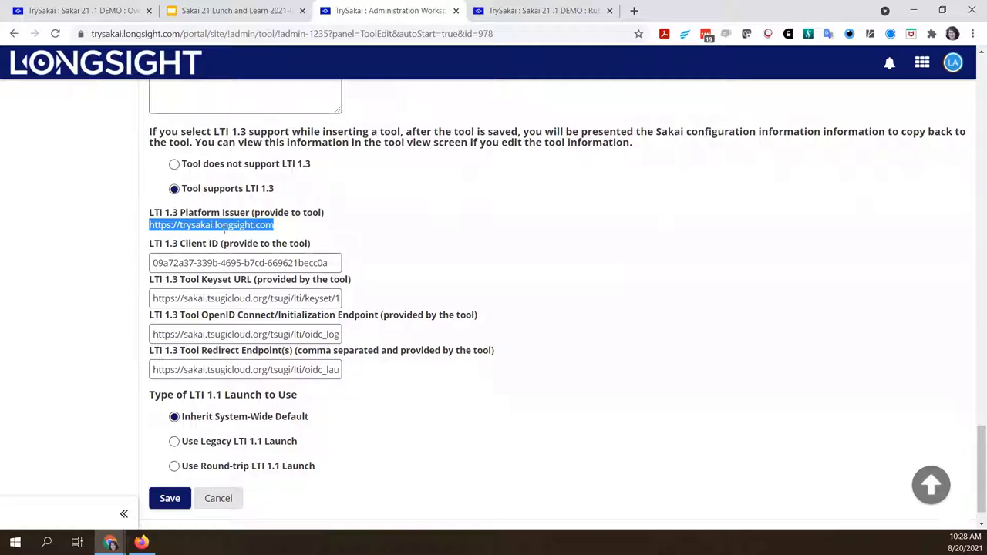
left_click(193, 263)
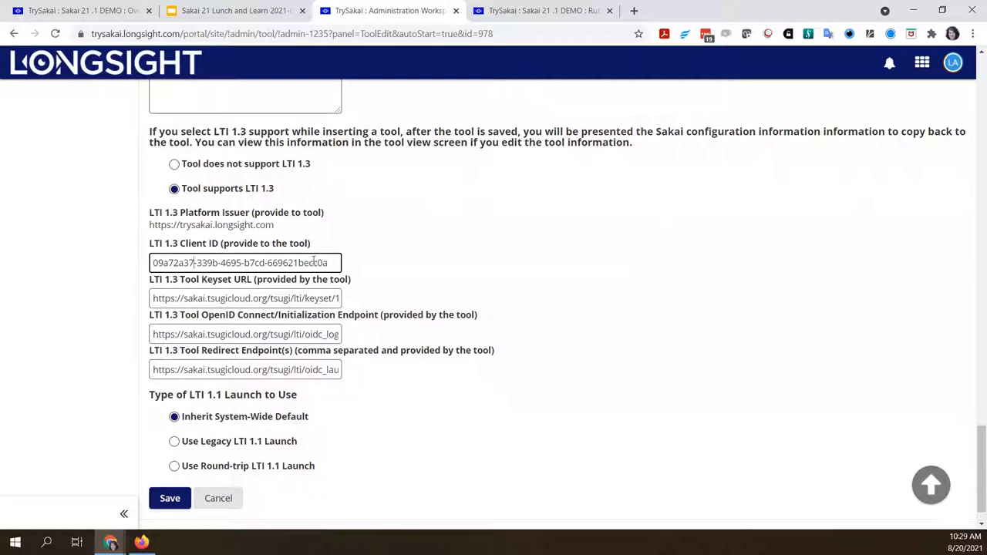
left_click(360, 265)
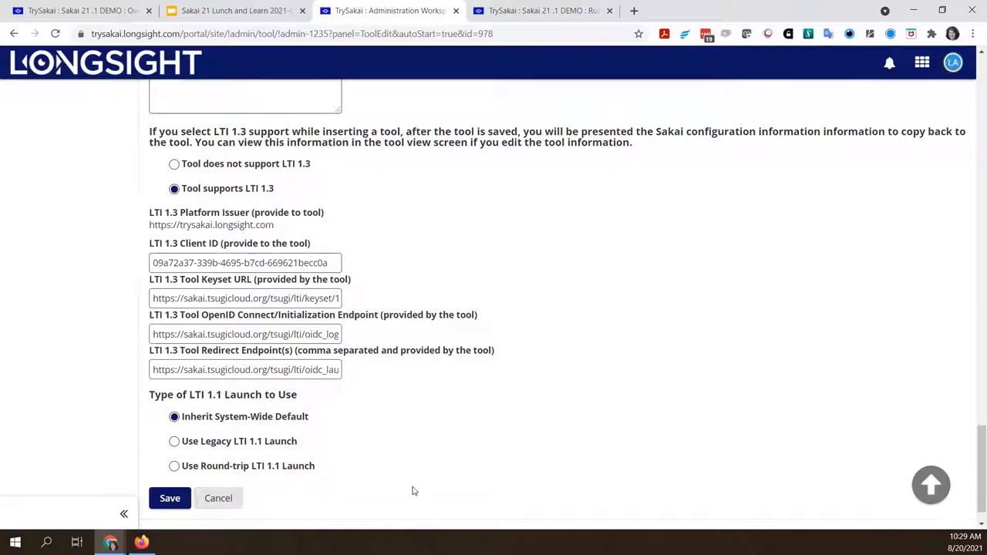
scroll(412, 491, "down", 1)
left_click(177, 462)
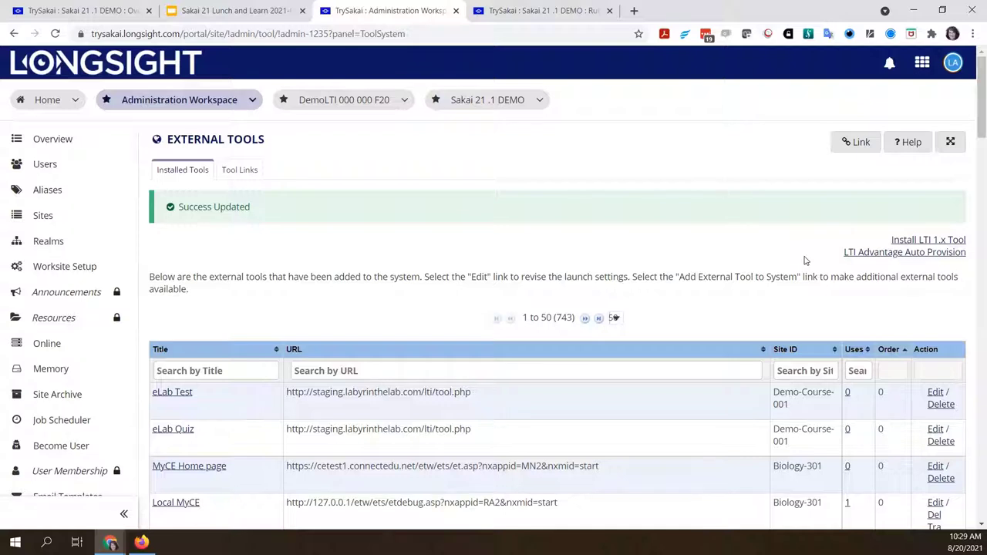
left_click(860, 252)
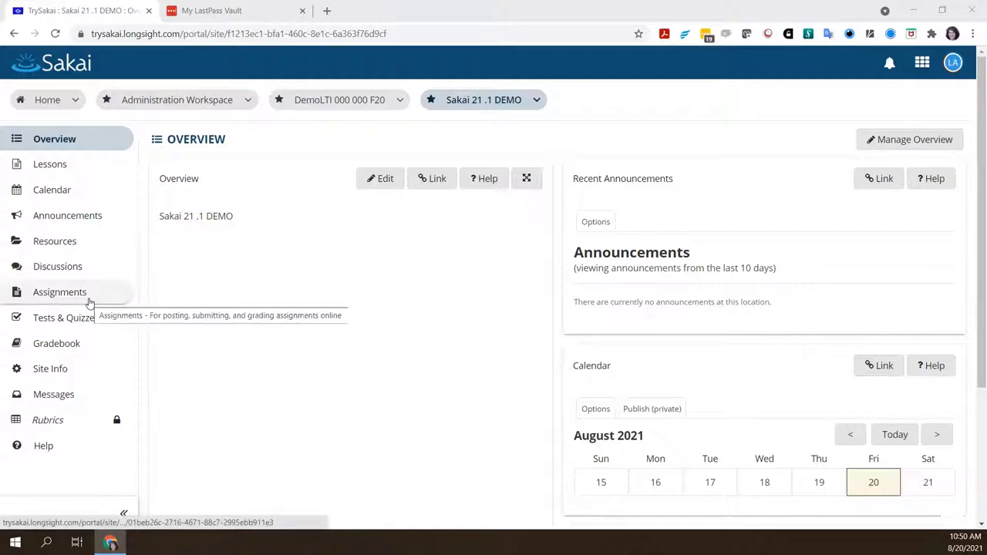
- Open Assignments in the DemoLTI 000 000 F20 site and start adding a new assignment
left_click(60, 292)
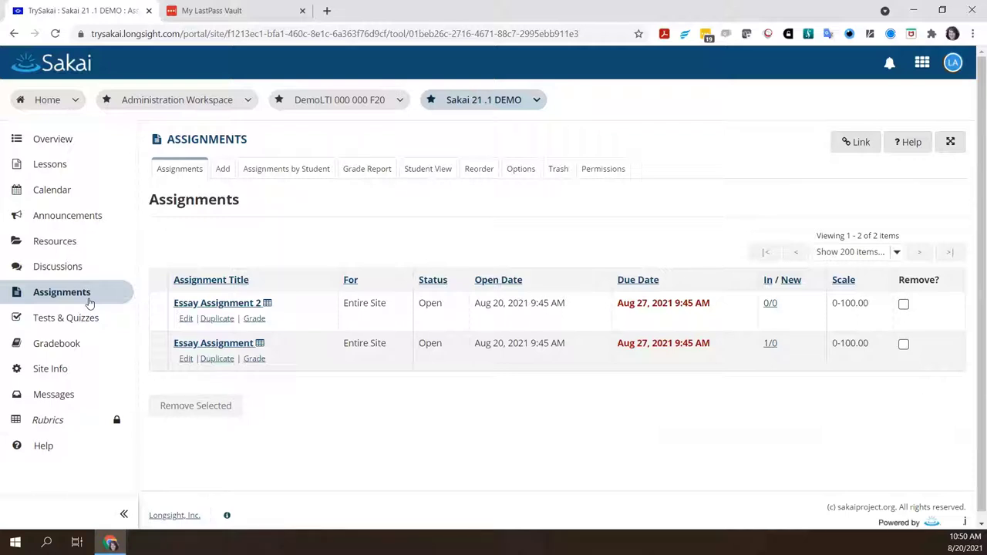
left_click(320, 104)
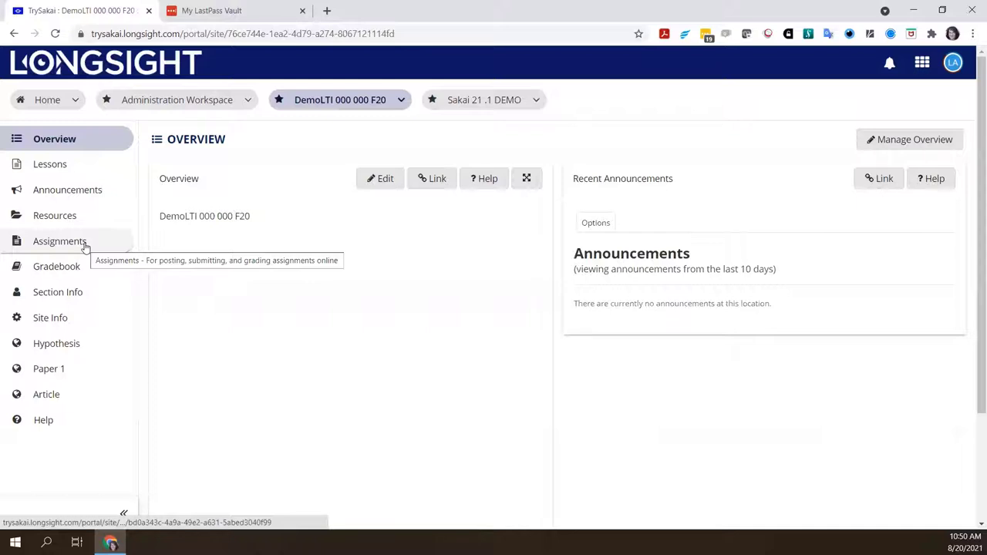
left_click(84, 243)
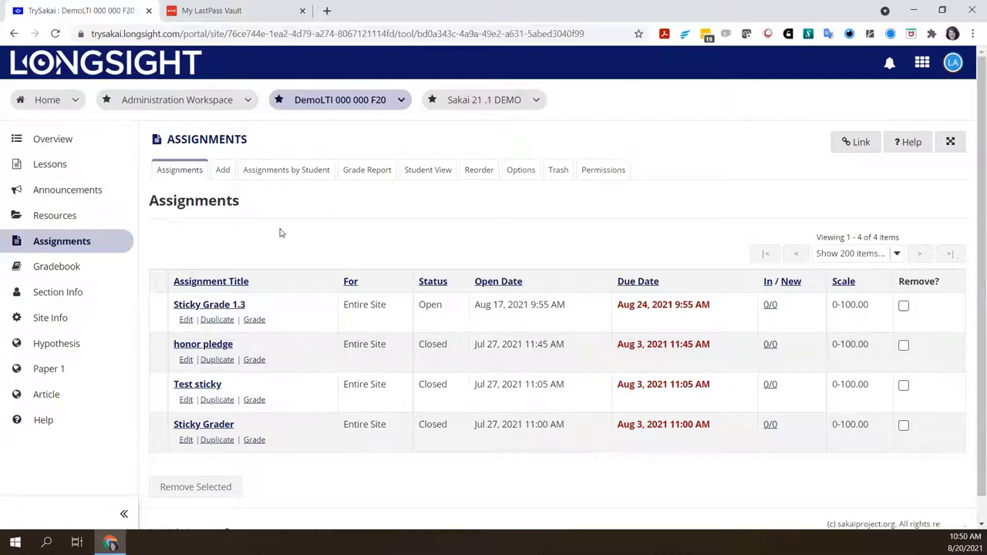
left_click(222, 170)
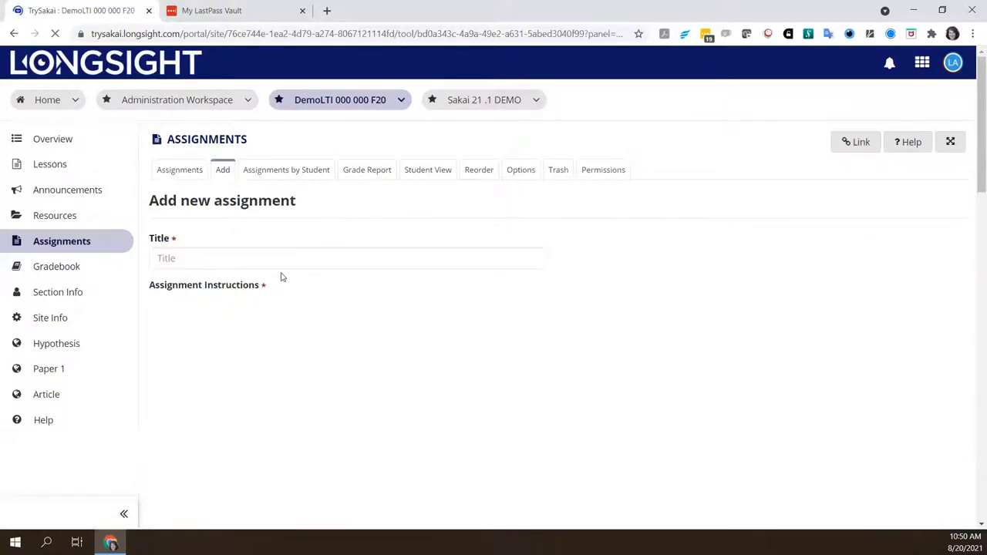
- Title the new assignment "LTI Assignment" and enter "test" as its instructions
left_click(222, 250)
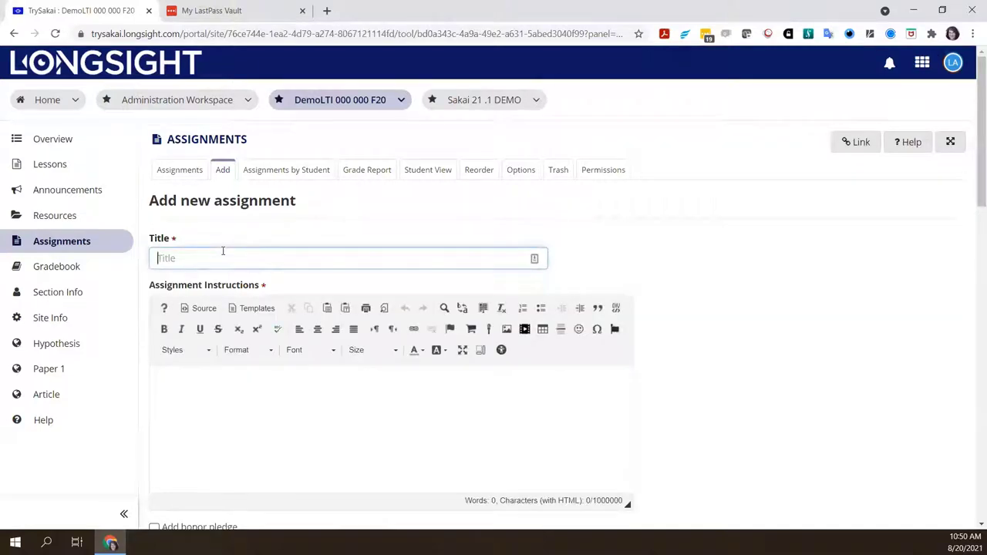
type("LTI")
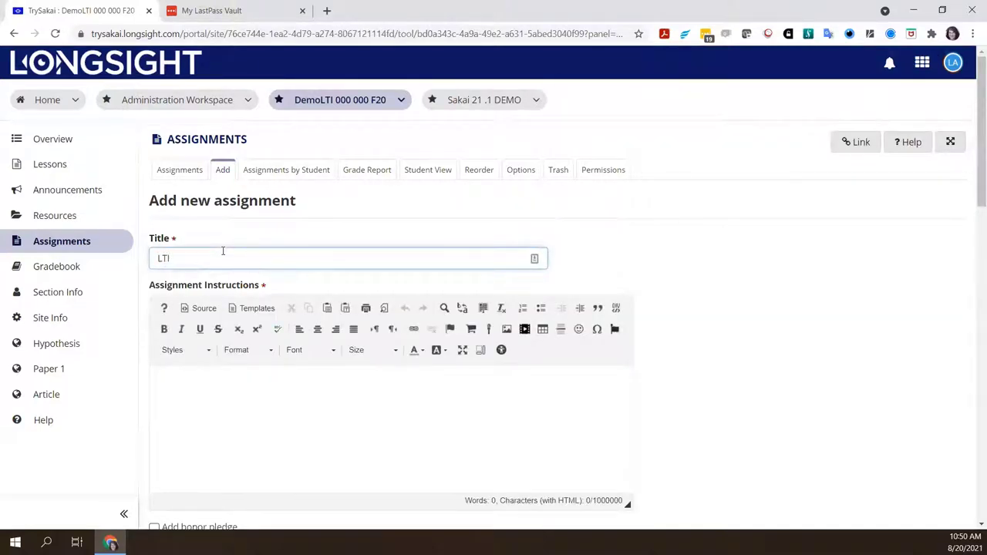
type(" Assignment")
left_click(357, 438)
scroll(293, 356, "down", 1)
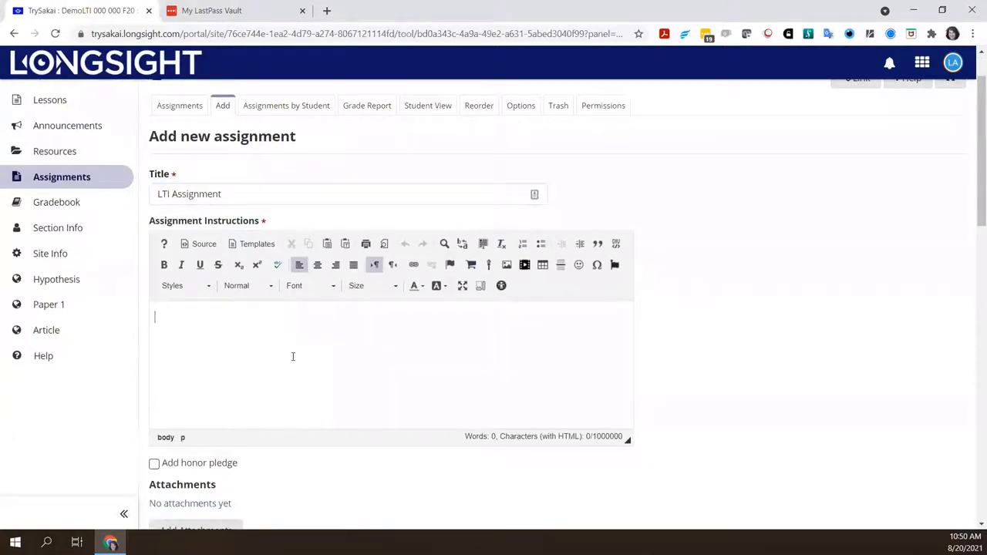
type("test")
- Set the assignment's submission type to External Tool (LTI)
scroll(293, 356, "down", 5)
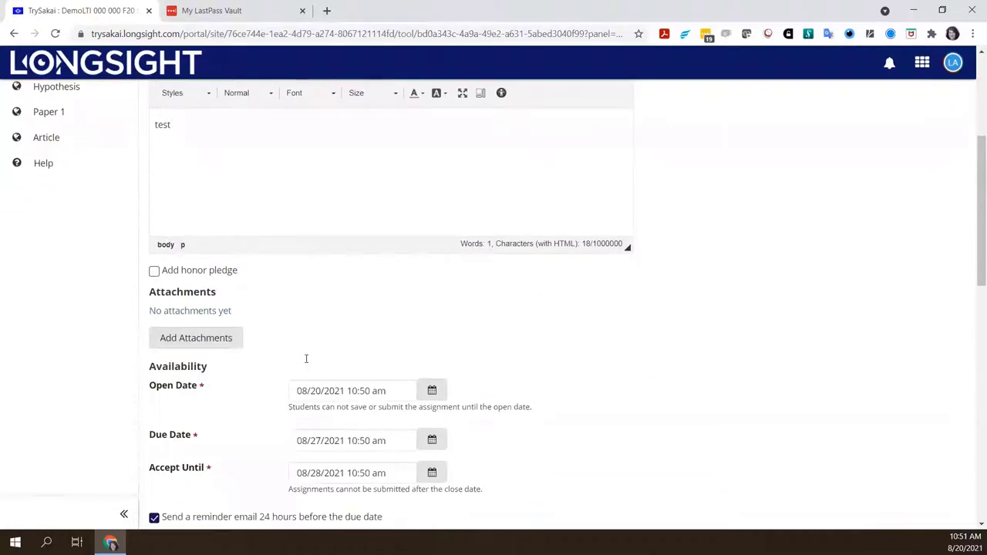
scroll(306, 361, "down", 3)
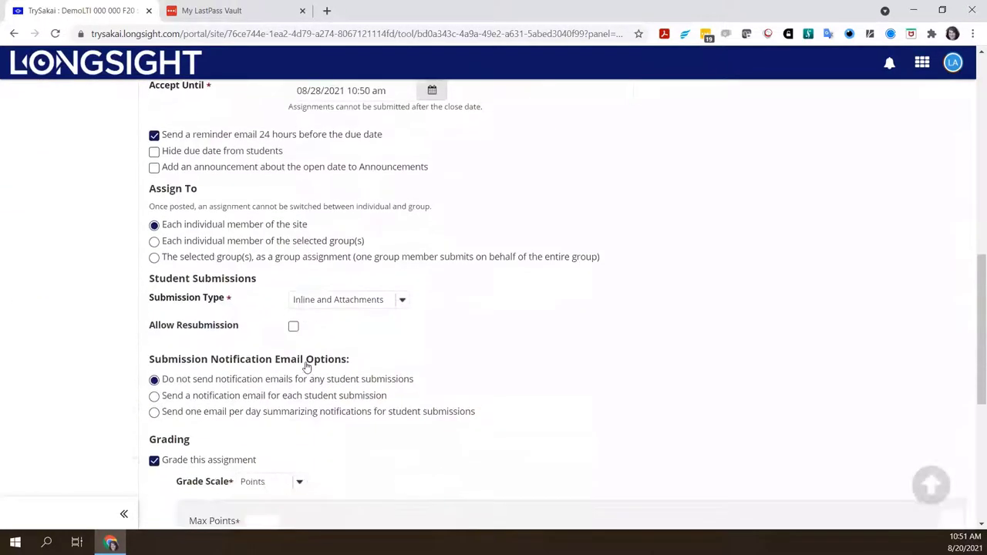
left_click(399, 303)
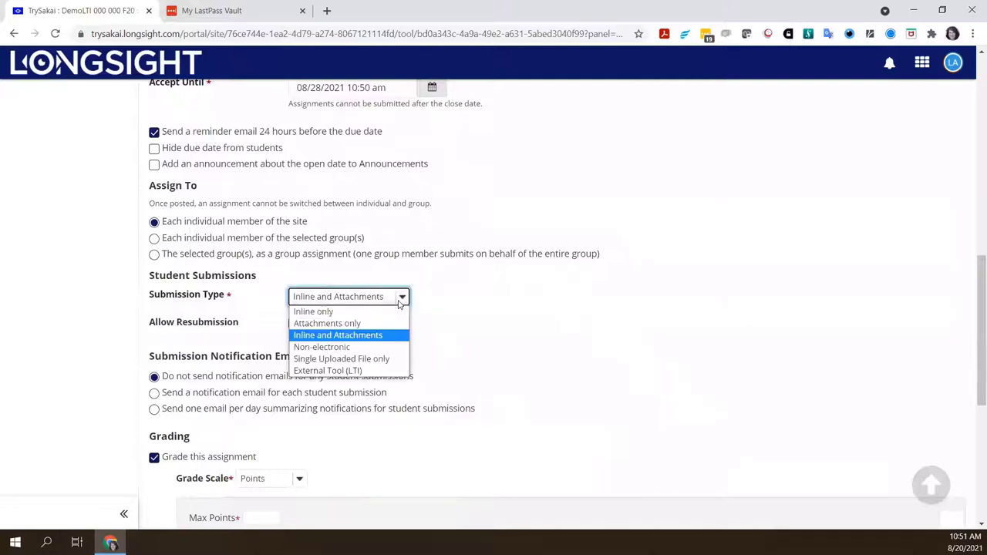
left_click(345, 372)
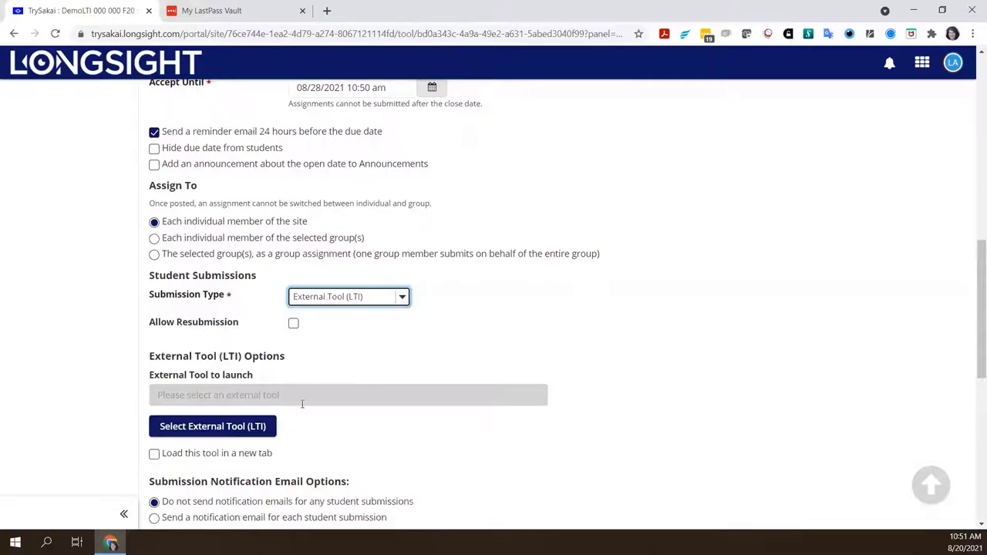
- Open Sample Tsugi LTI Advantage as the assignment's external tool source and browse its installable learning apps
left_click(229, 432)
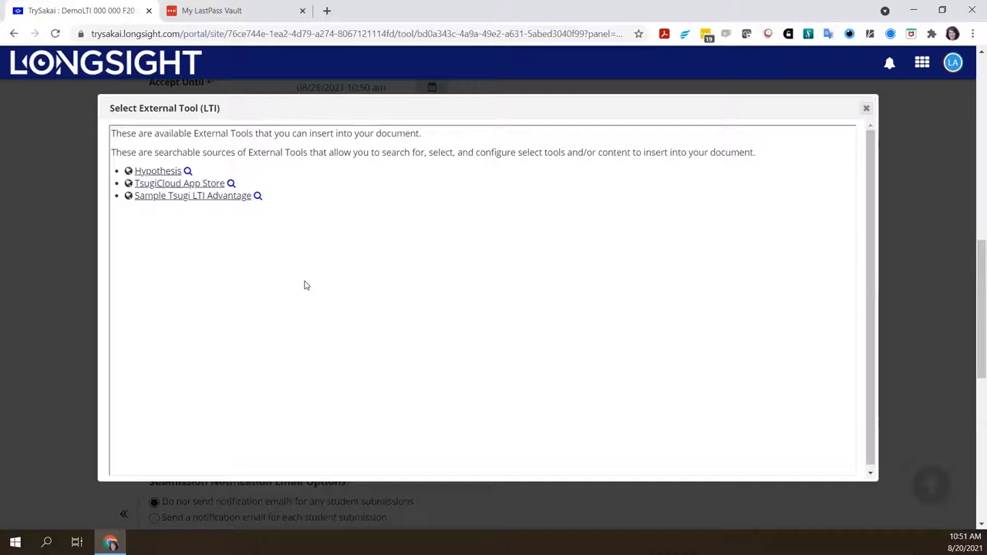
left_click(239, 196)
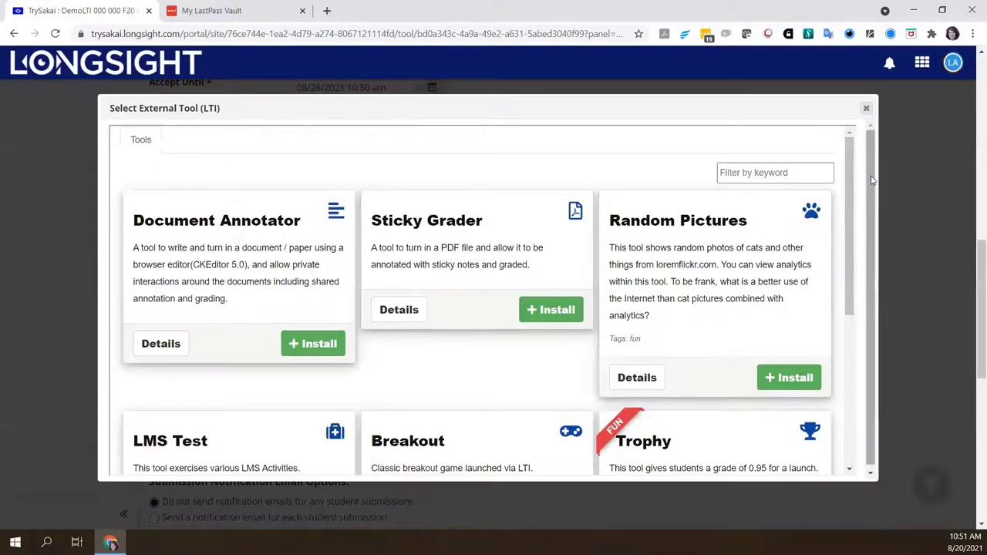
scroll(493, 331, "down", 3)
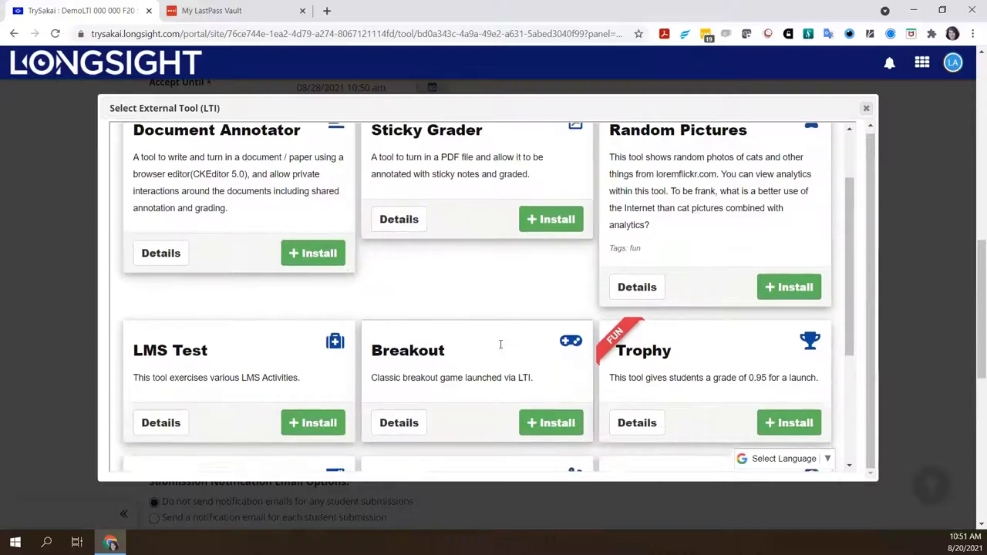
scroll(523, 358, "down", 3)
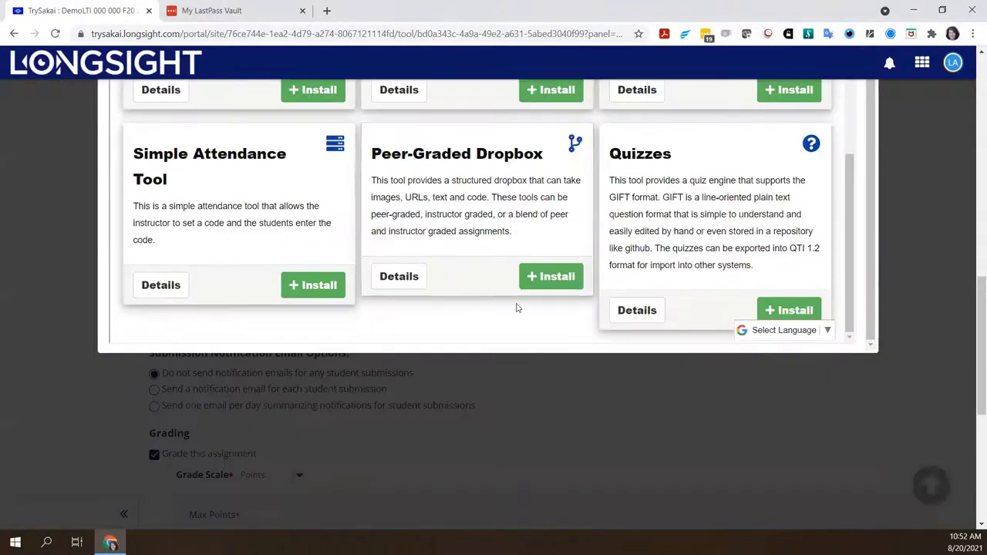
scroll(518, 308, "up", 4)
scroll(514, 288, "up", 4)
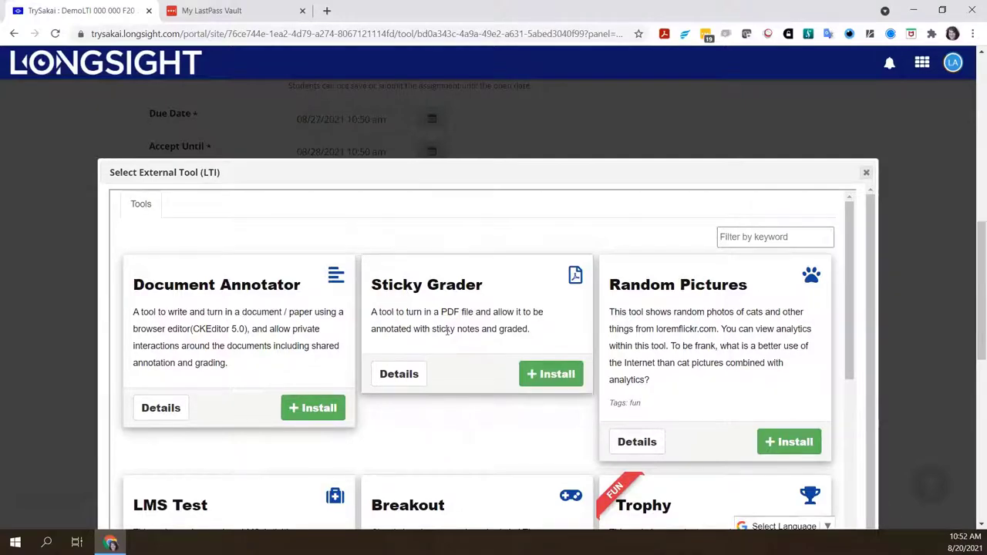
- Install the Sticky Grader app with the title "Sticky Grader 3" and accept that title for the assignment
left_click(555, 380)
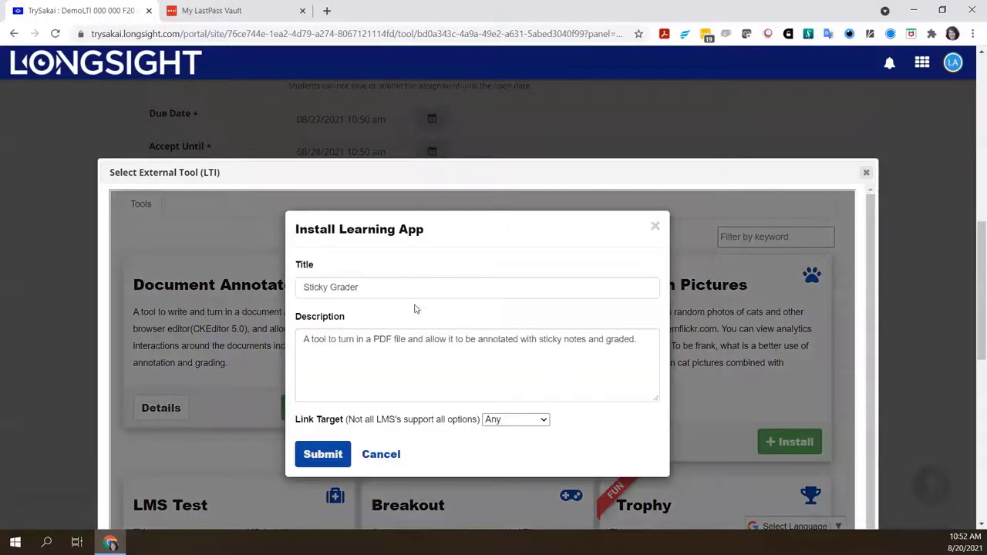
left_click(398, 293)
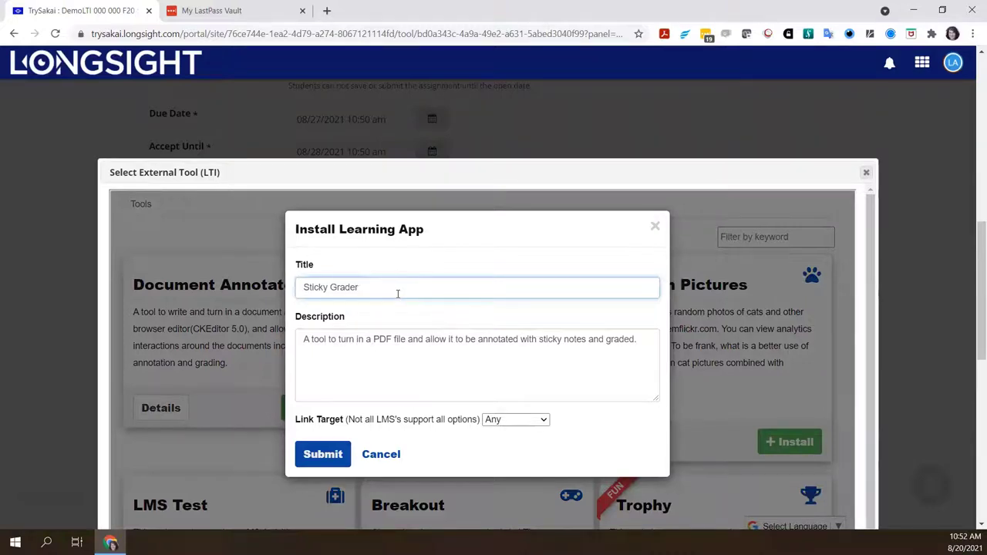
type("3")
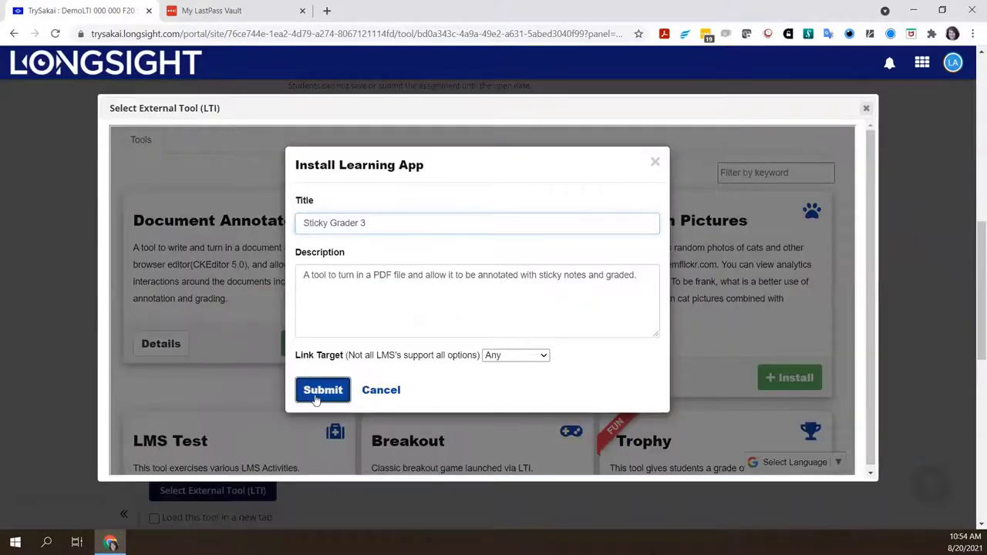
left_click(321, 390)
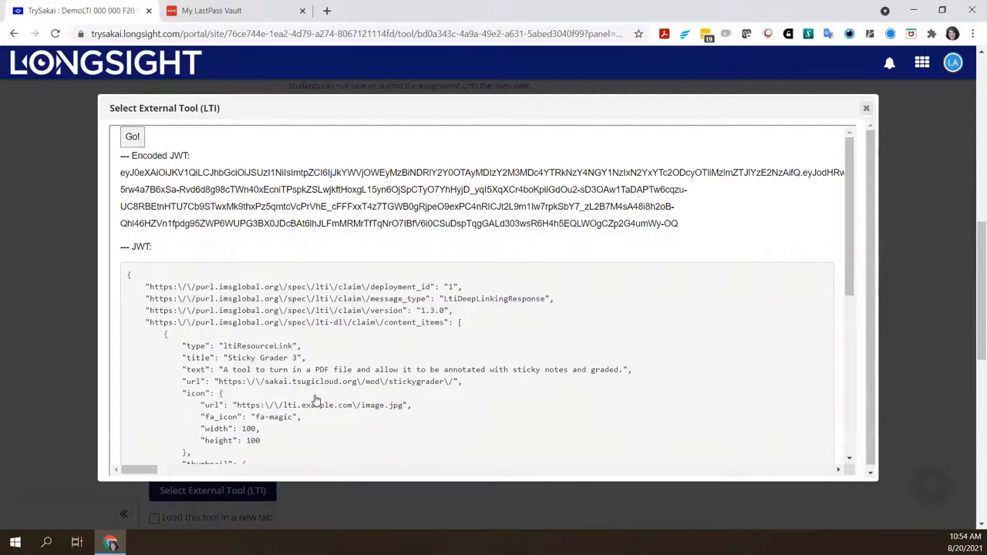
left_click(131, 138)
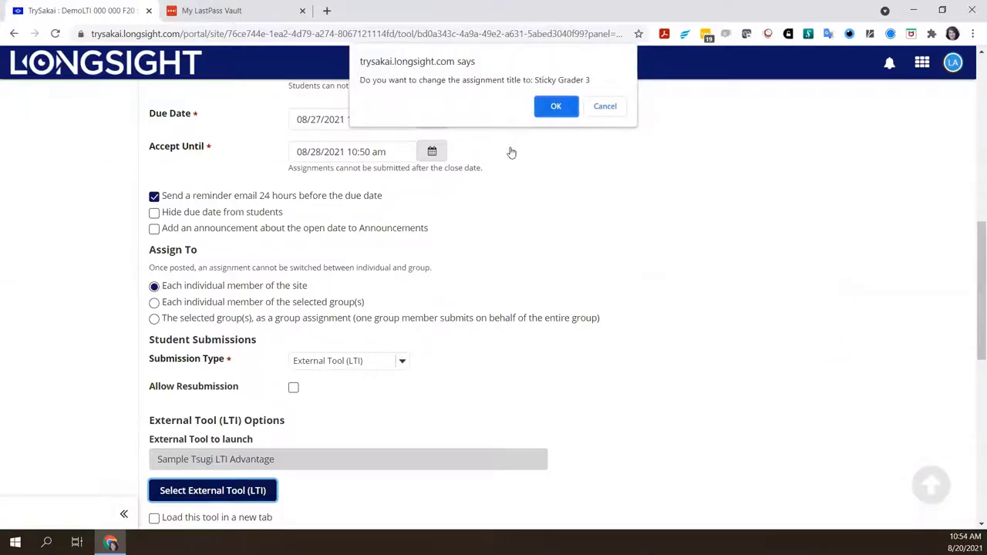
left_click(555, 105)
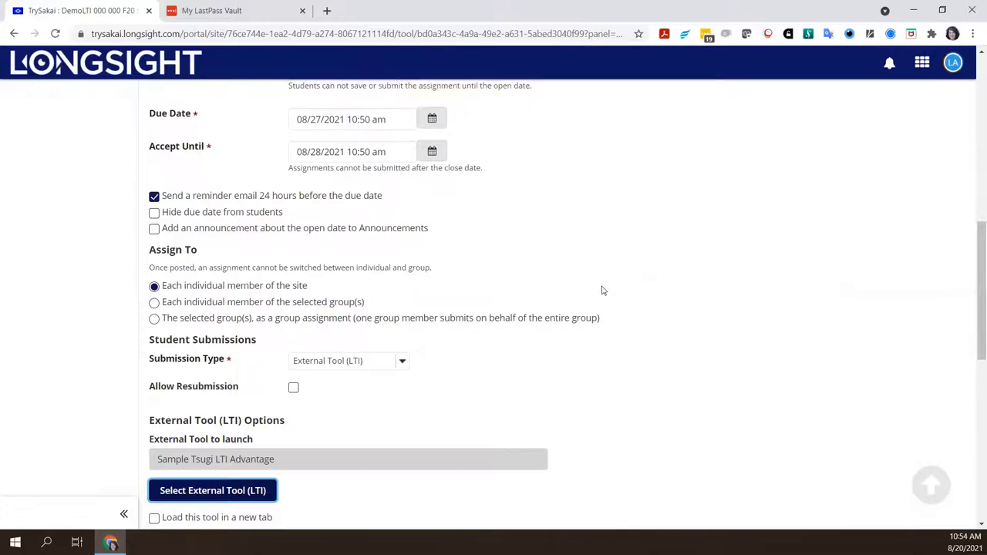
- Set the maximum points to 100, send the grades to the Gradebook, and post the assignment
scroll(603, 305, "down", 3)
scroll(603, 305, "down", 2)
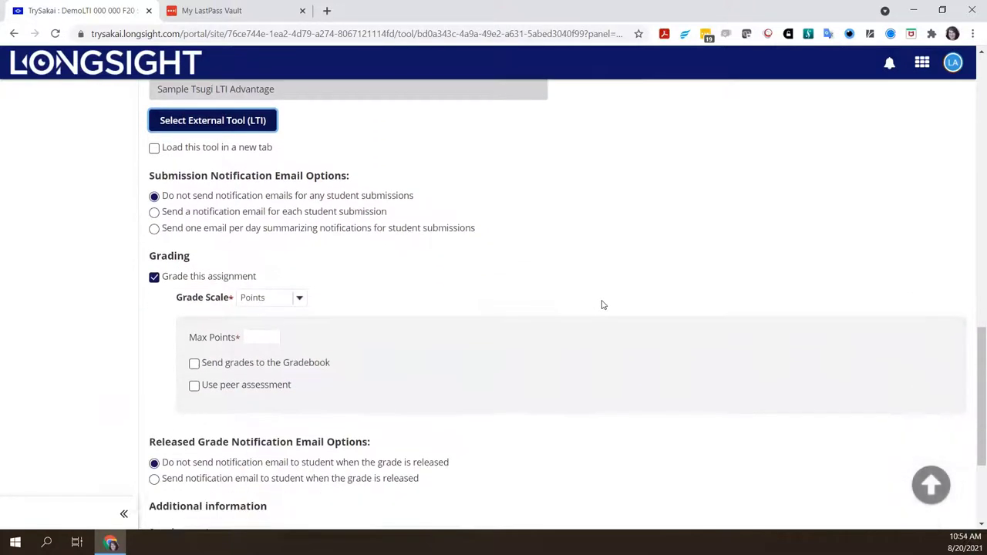
left_click(266, 322)
type("100")
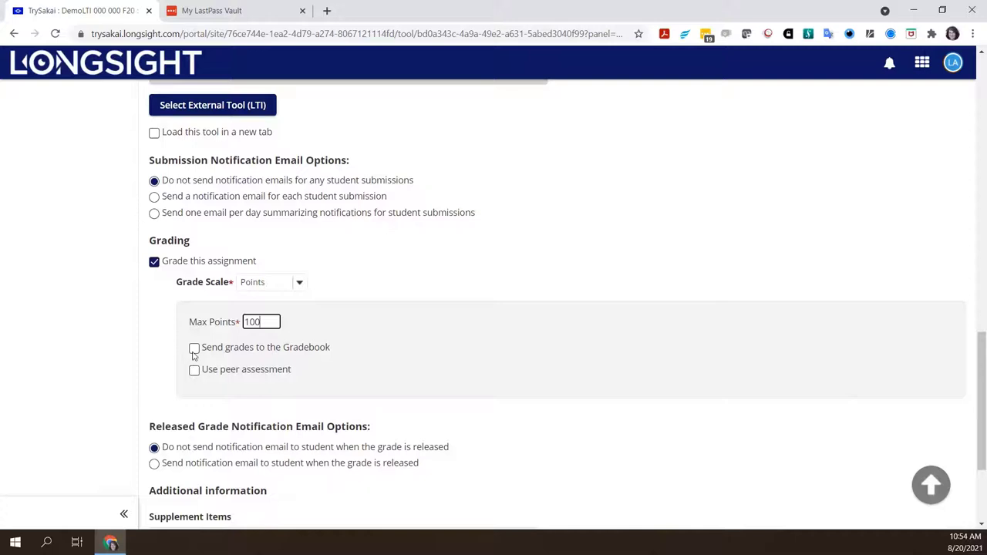
left_click(194, 348)
scroll(478, 433, "down", 3)
left_click(169, 461)
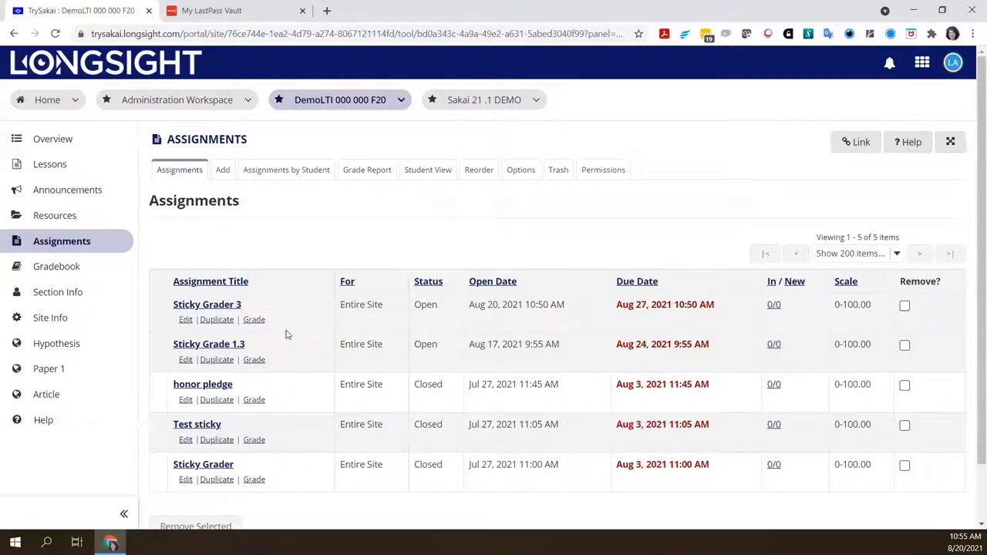
- Launch the external tool from the Sticky Grader 3 assignment, view its instructor options, and return to the assignment list
left_click(215, 306)
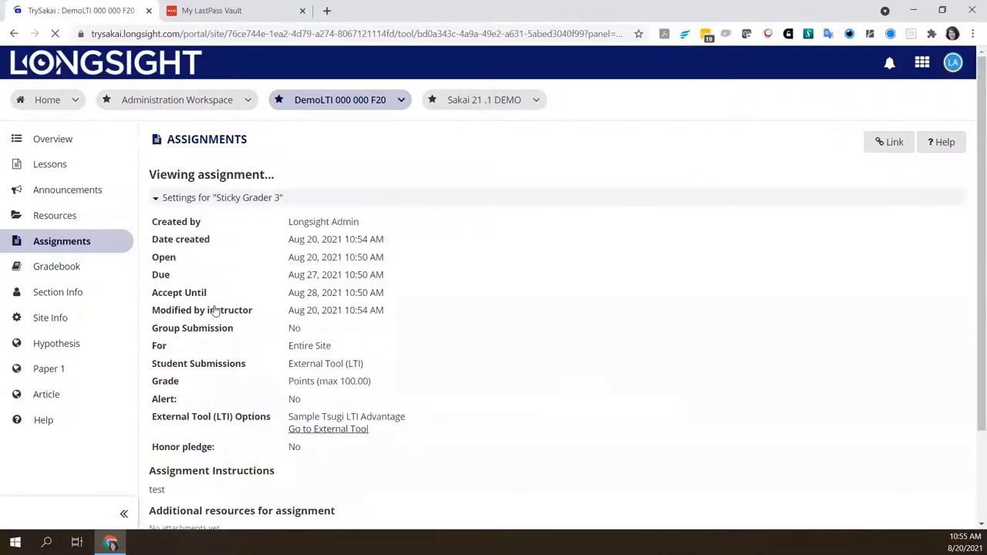
left_click(328, 429)
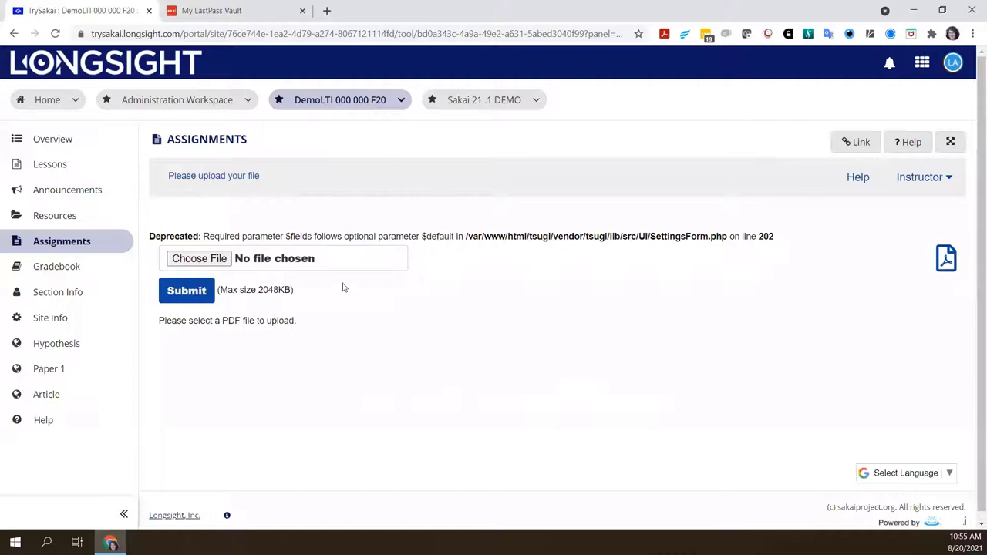
left_click(925, 179)
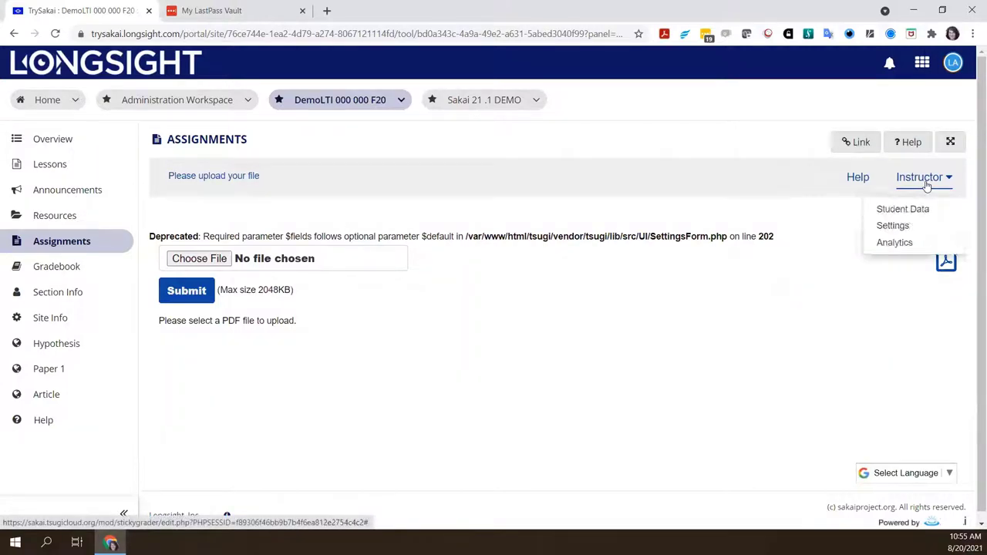
left_click(713, 218)
left_click(216, 147)
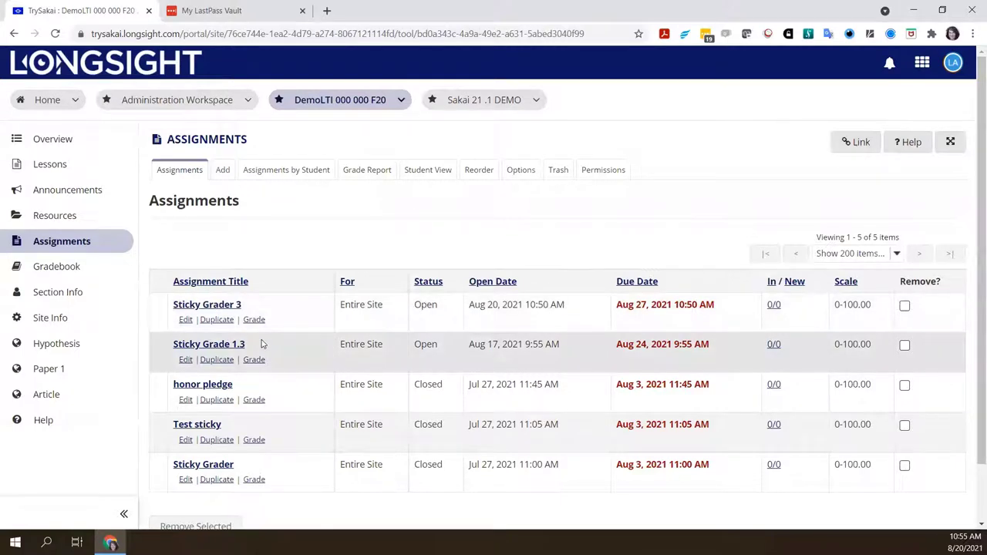
- Launch the Sticky Grade 1.3 assignment's external tool in a new window and display its student data
left_click(197, 348)
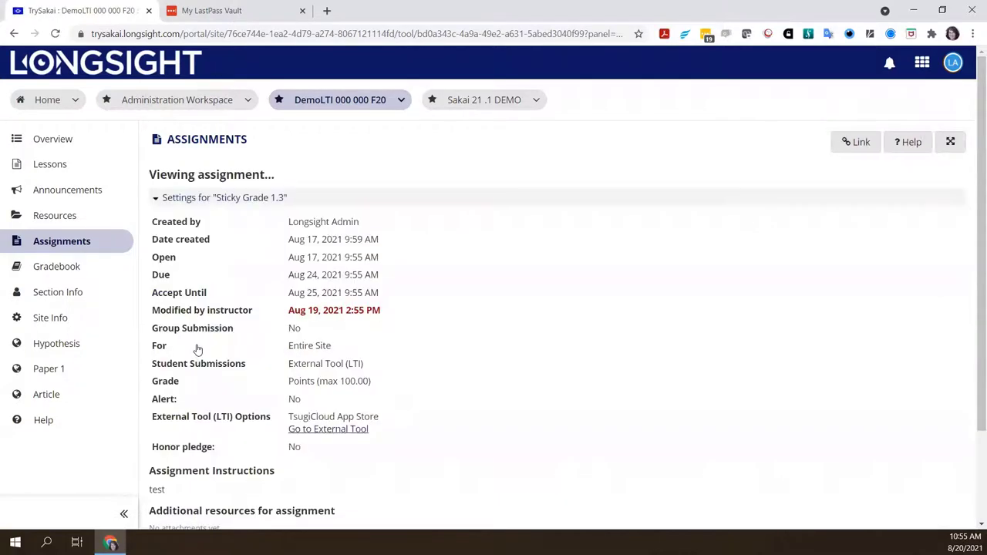
left_click(319, 429)
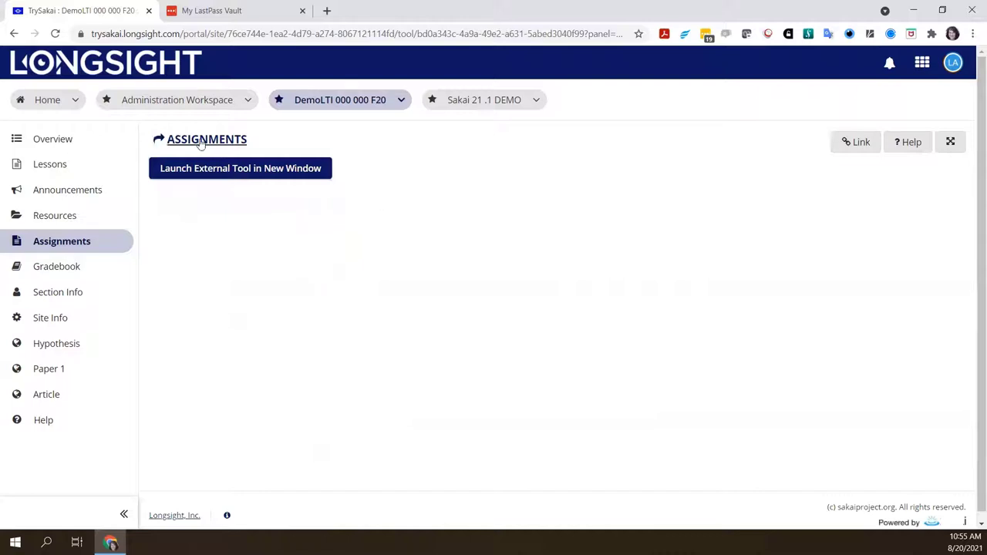
left_click(205, 176)
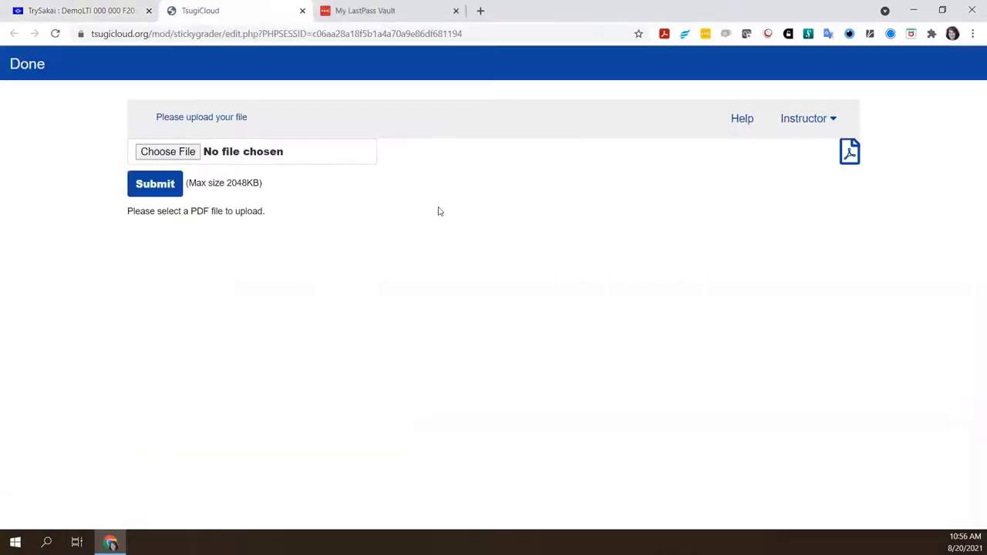
left_click(814, 121)
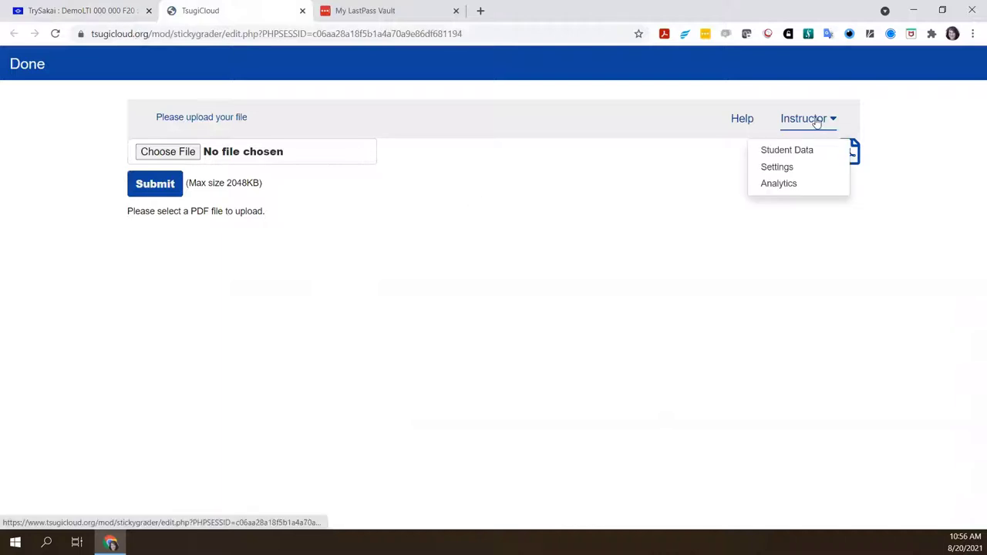
left_click(794, 154)
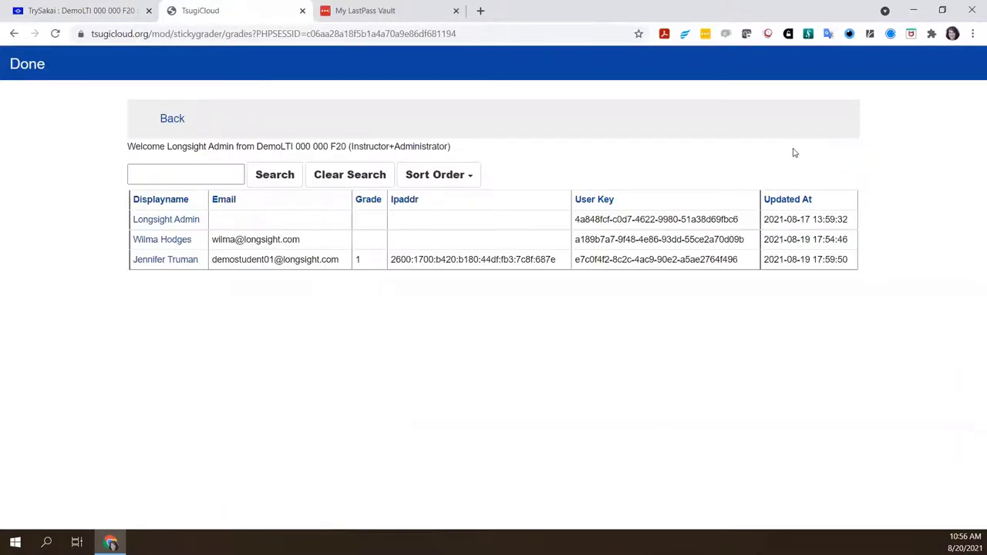
- Open the graded student's submission record, set the percentage to 99, and submit the updated grade
left_click(176, 262)
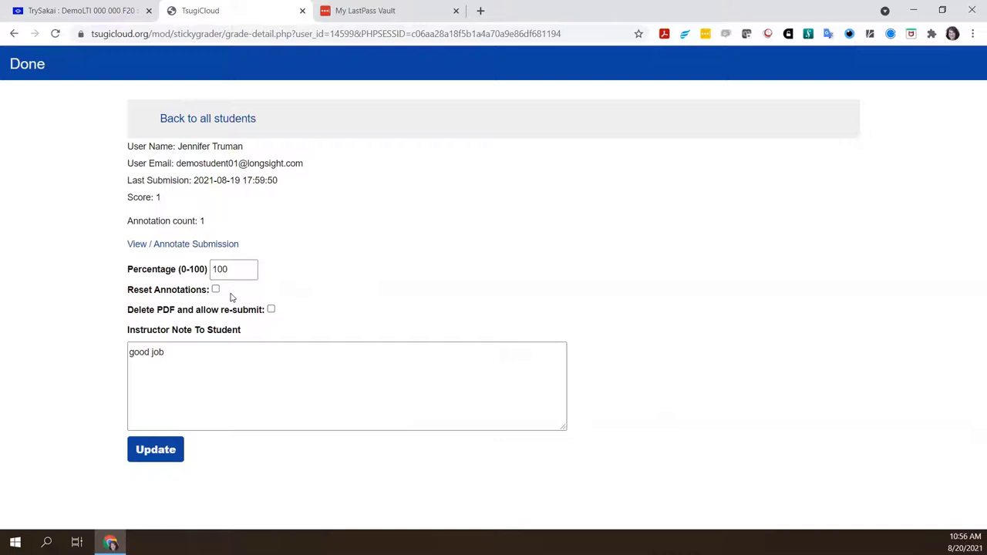
left_click_drag(232, 265, 209, 267)
type("99")
left_click(146, 462)
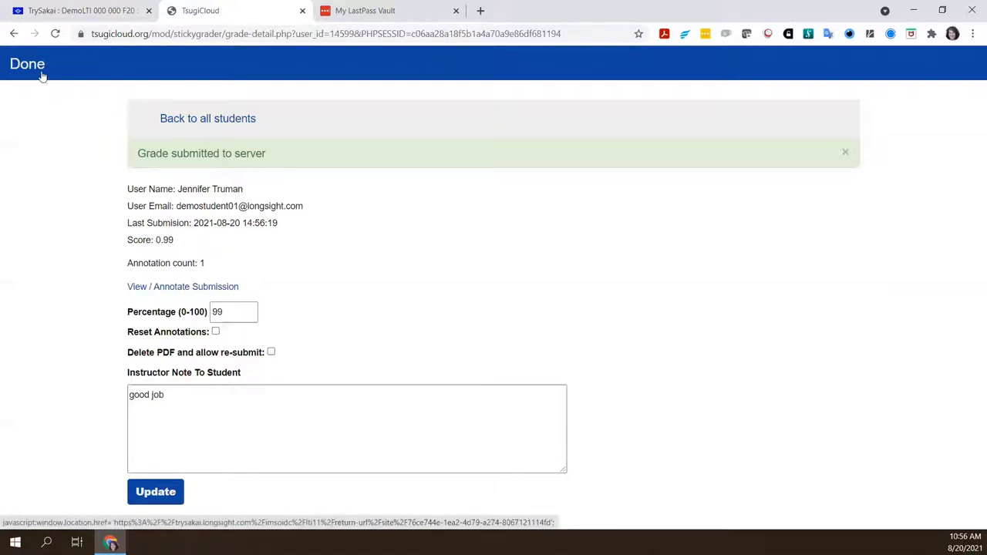
- Return to the DemoLTI site, review the Sticky Grade 1.3 assignment's submission type and external tool settings, and go back to the assignment list
left_click(129, 17)
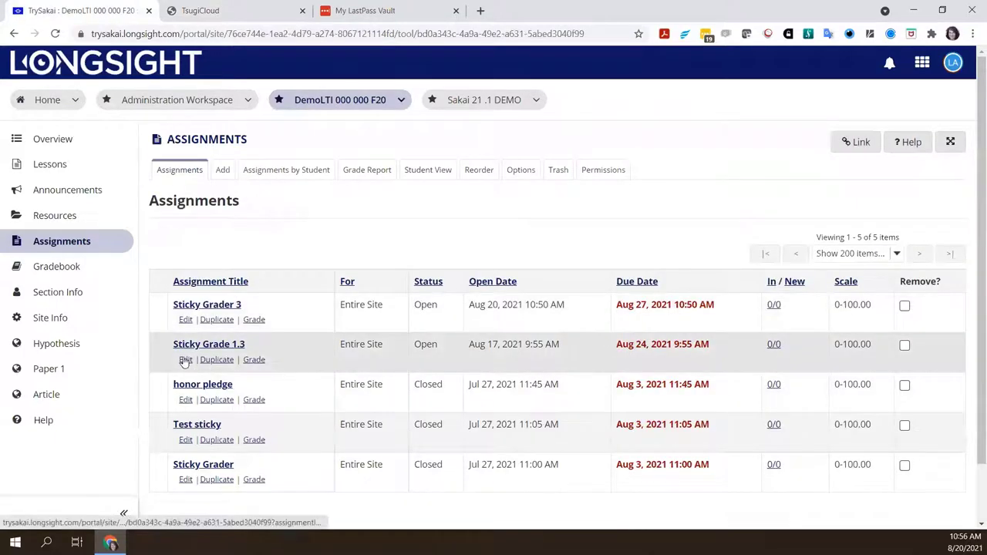
left_click(186, 359)
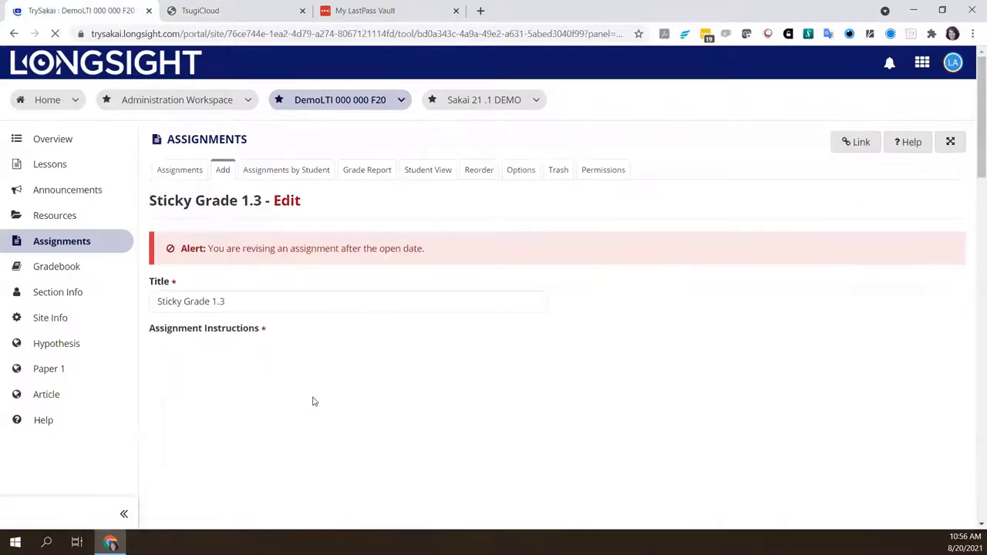
scroll(313, 403, "down", 7)
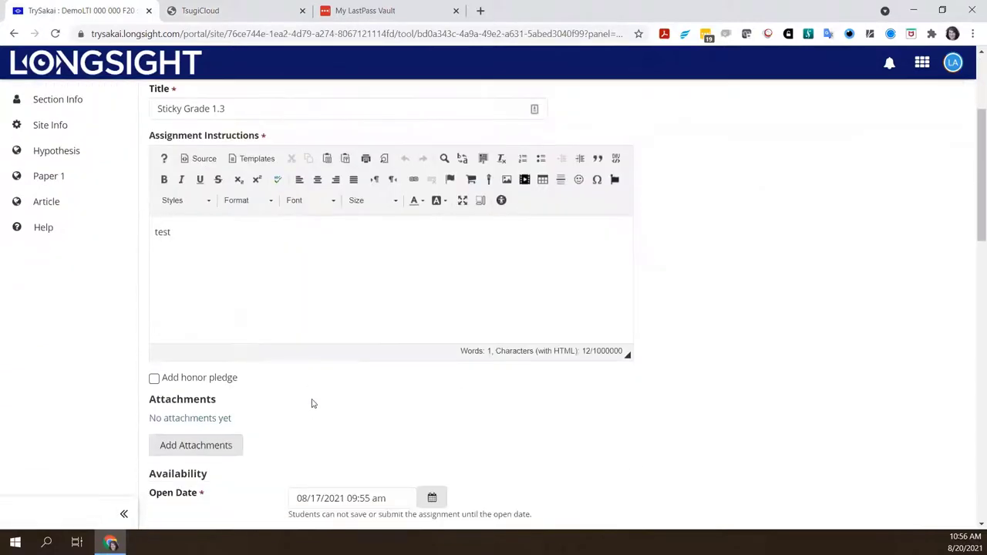
scroll(312, 399, "down", 1)
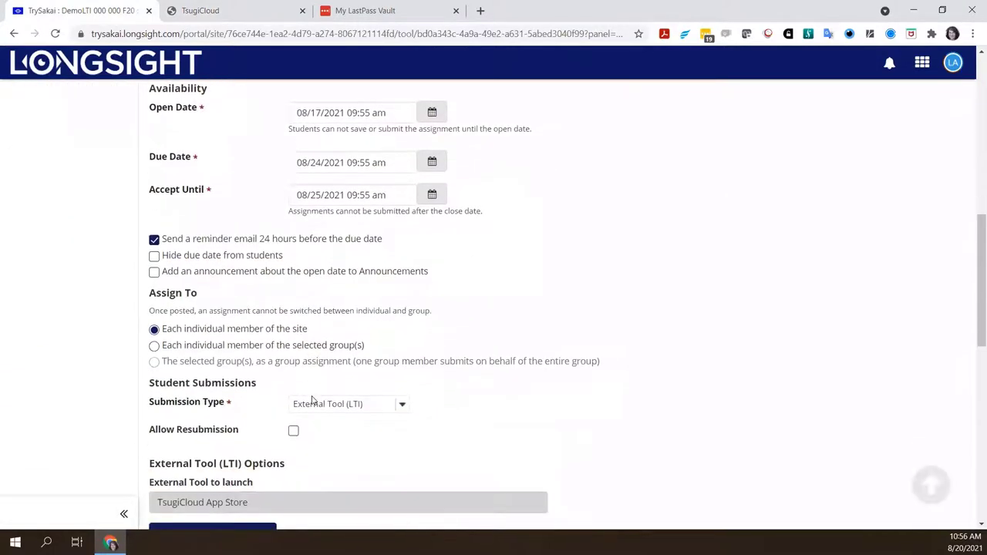
scroll(312, 399, "down", 2)
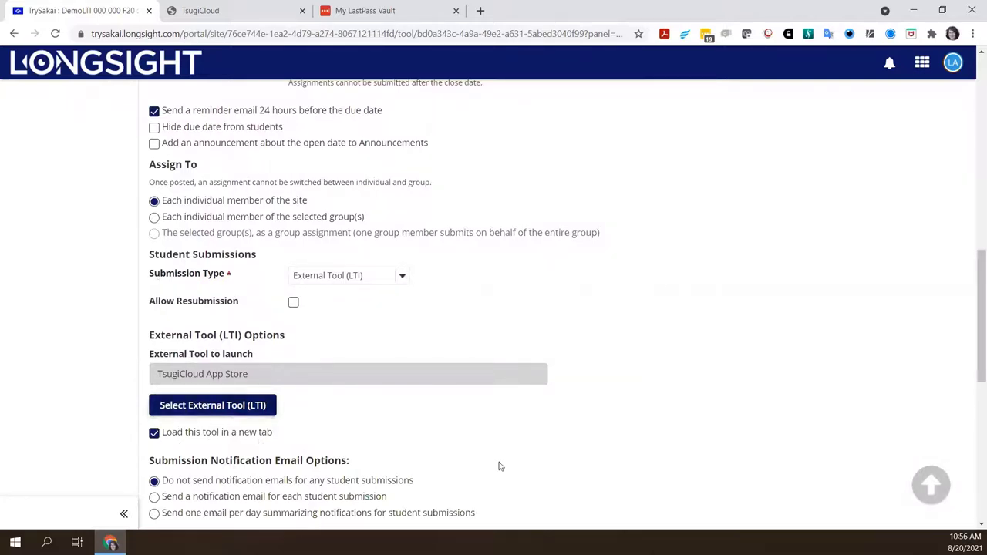
scroll(416, 393, "up", 8)
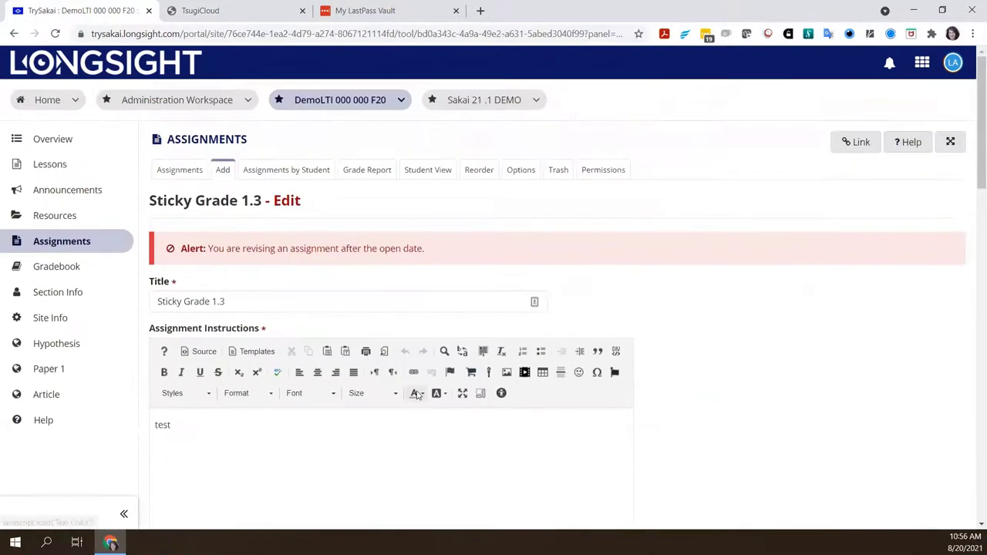
left_click(202, 138)
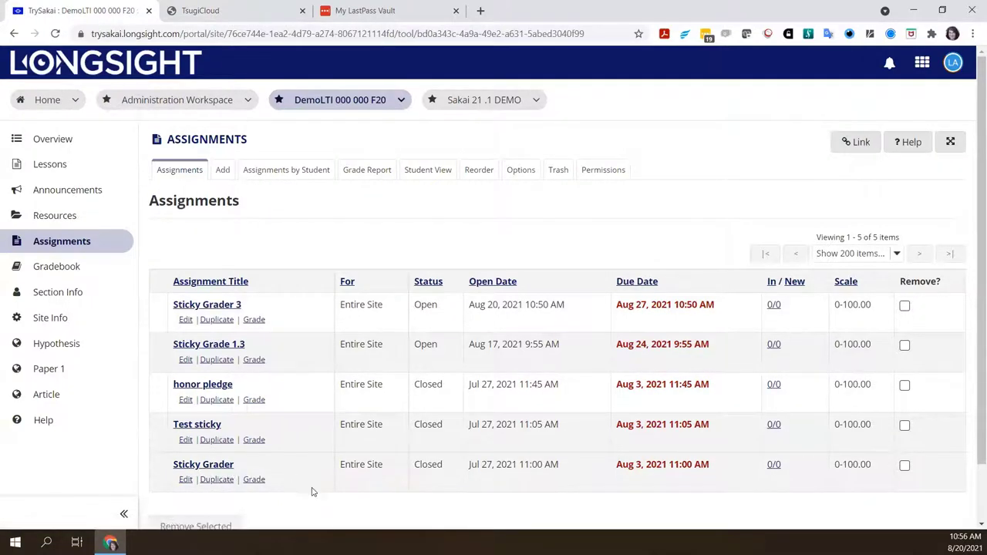
- Launch the external tool from the closed Sticky Grader assignment and display its student data
scroll(312, 485, "down", 1)
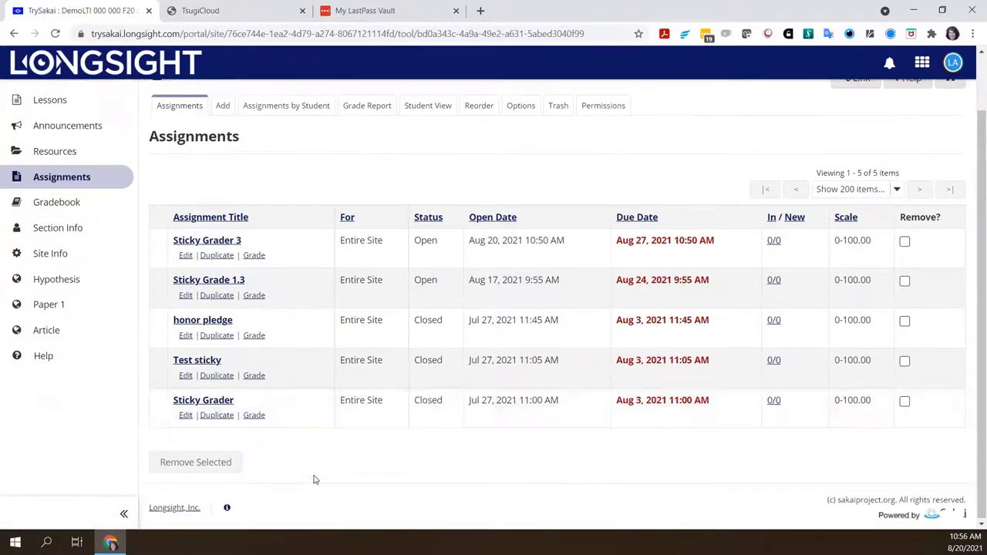
left_click(206, 405)
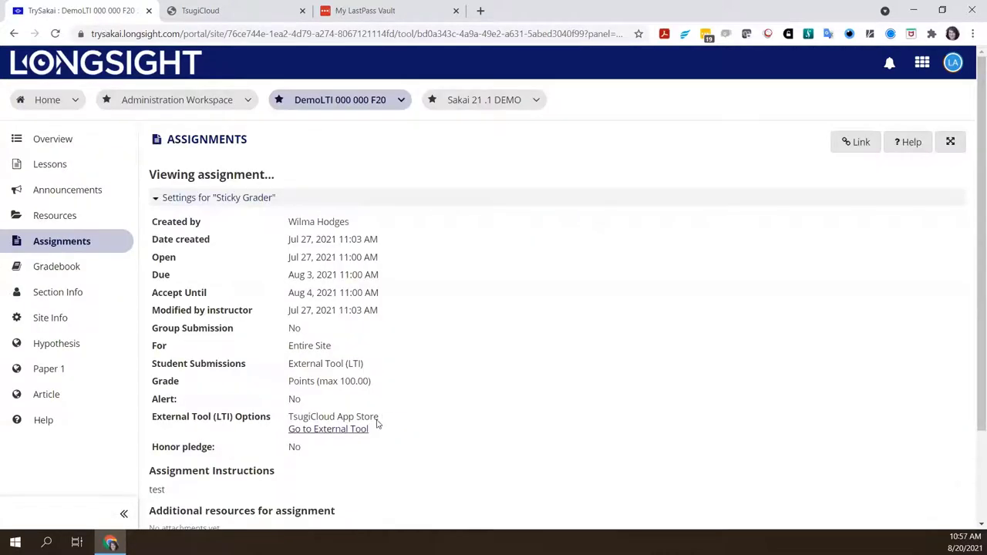
left_click(335, 432)
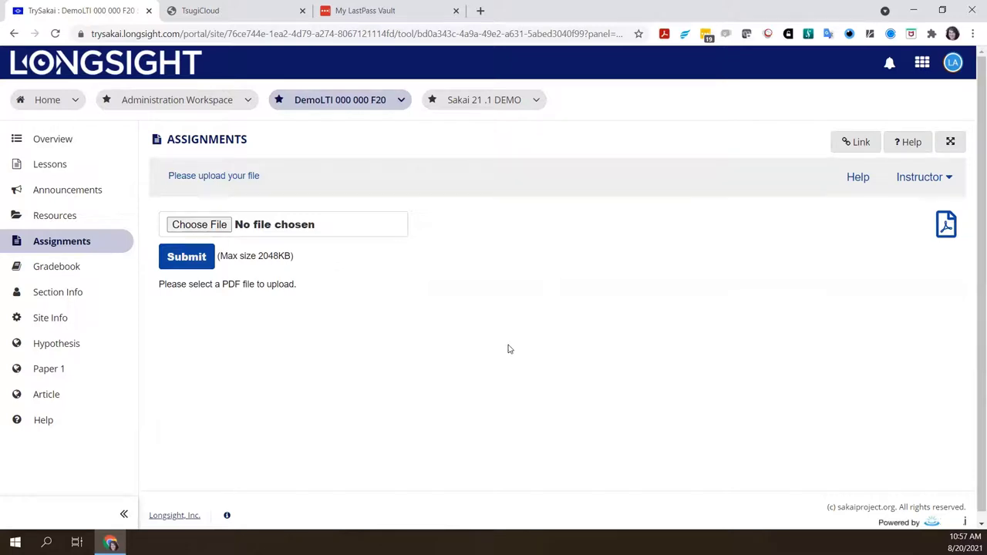
left_click(915, 192)
left_click(898, 211)
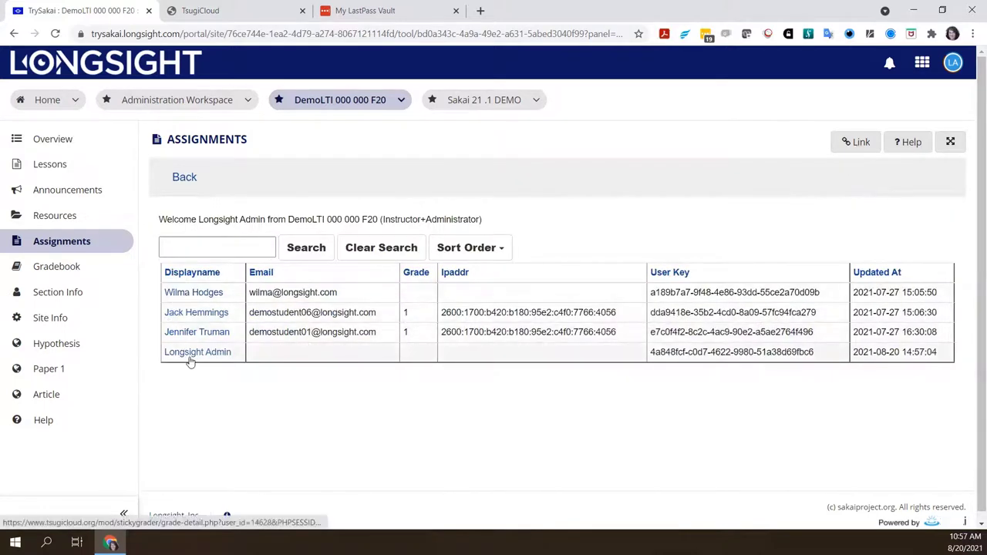
- Open the second listed student's submission record and resubmit the grade with the percentage at 100
left_click(196, 313)
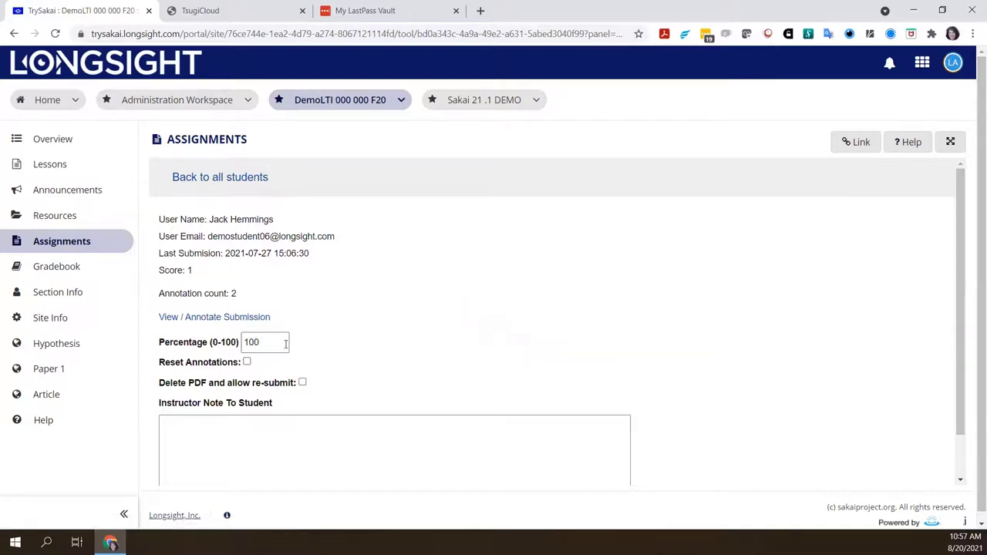
scroll(398, 368, "down", 1)
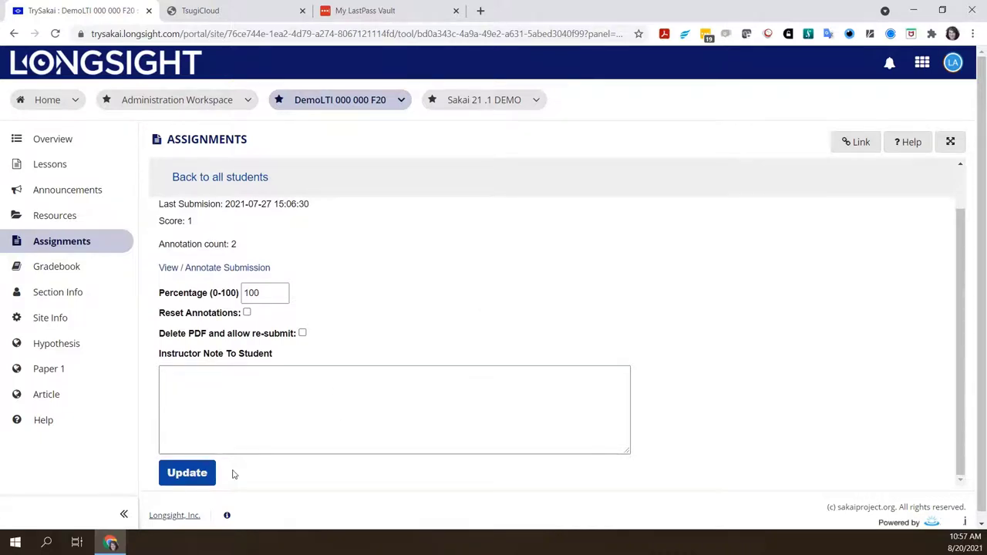
left_click(197, 473)
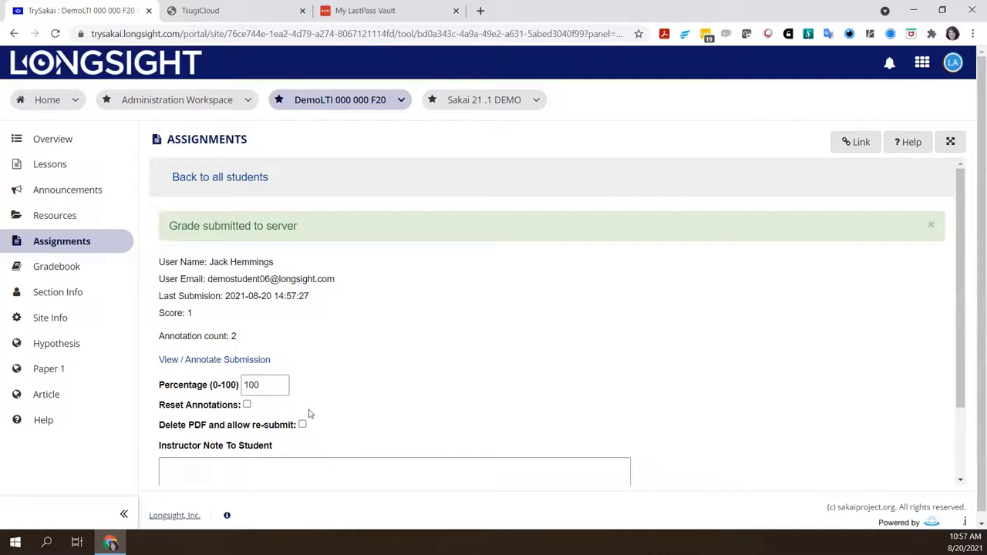
- Limit the Gradebook's item columns to Sticky Grade 1.3, Sticky Grader and Sticky Grader 3
left_click(54, 272)
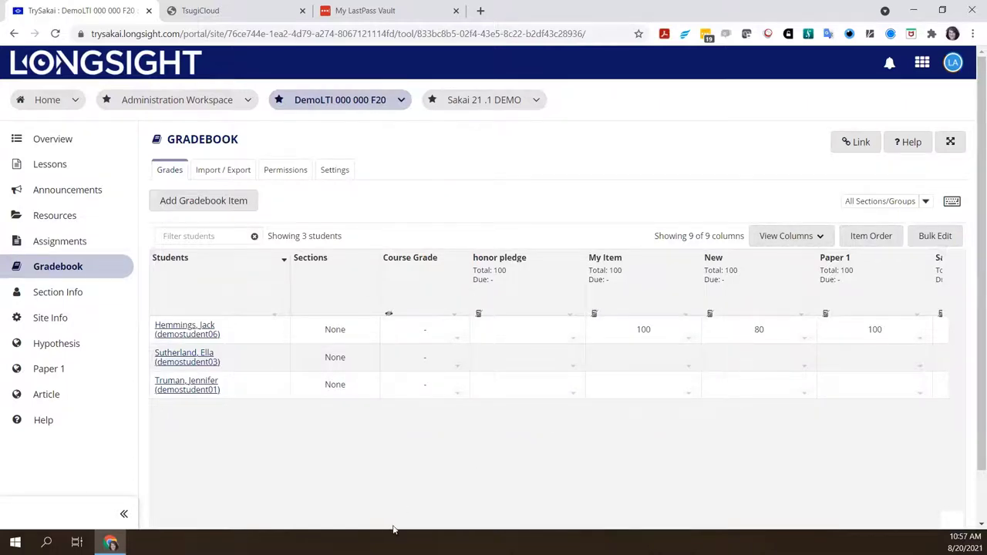
left_click(784, 236)
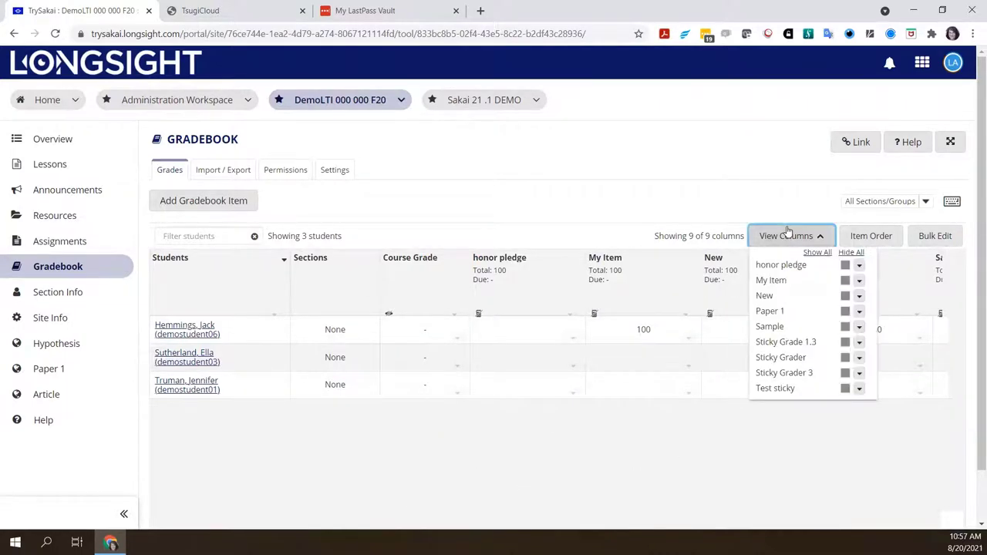
left_click(851, 253)
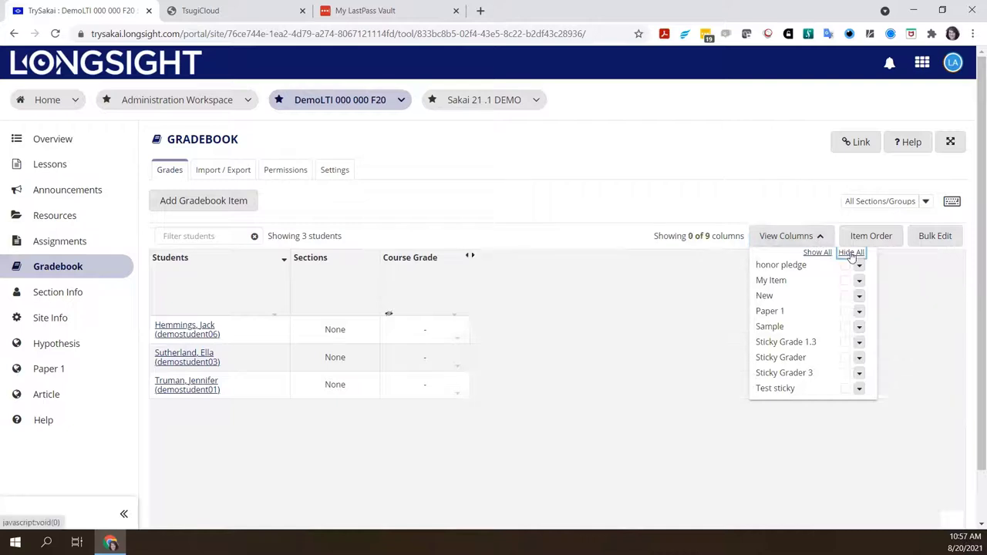
left_click(848, 342)
left_click(848, 357)
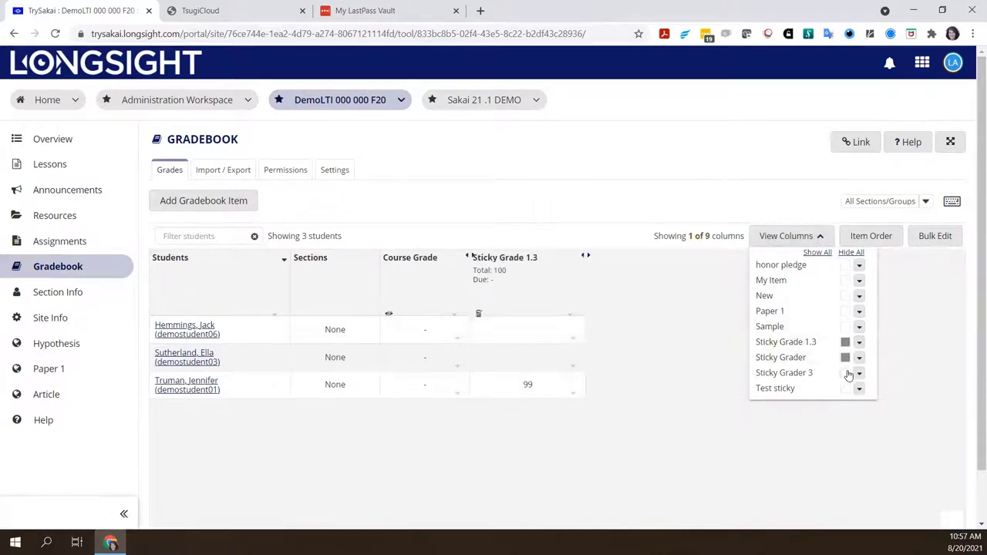
left_click(848, 374)
left_click(616, 204)
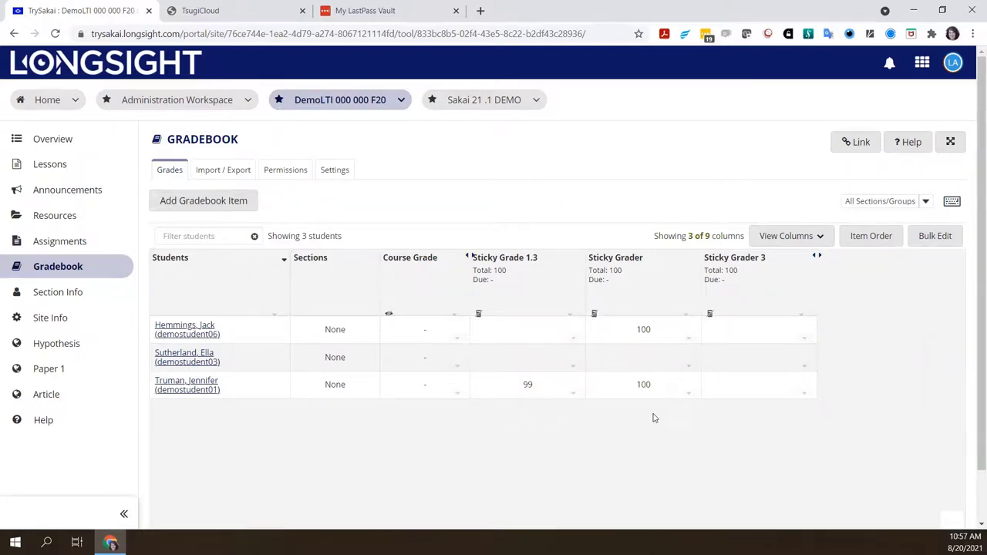
- View the Sticky Grader 3 submissions page, check the Sticky Grader columns in the Gradebook, and return to Assignments
left_click(97, 243)
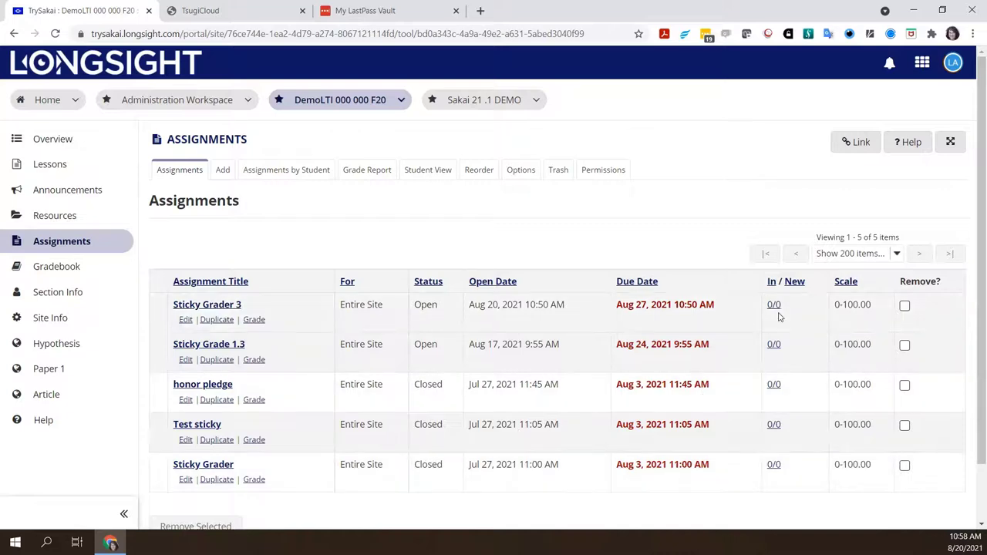
left_click(255, 323)
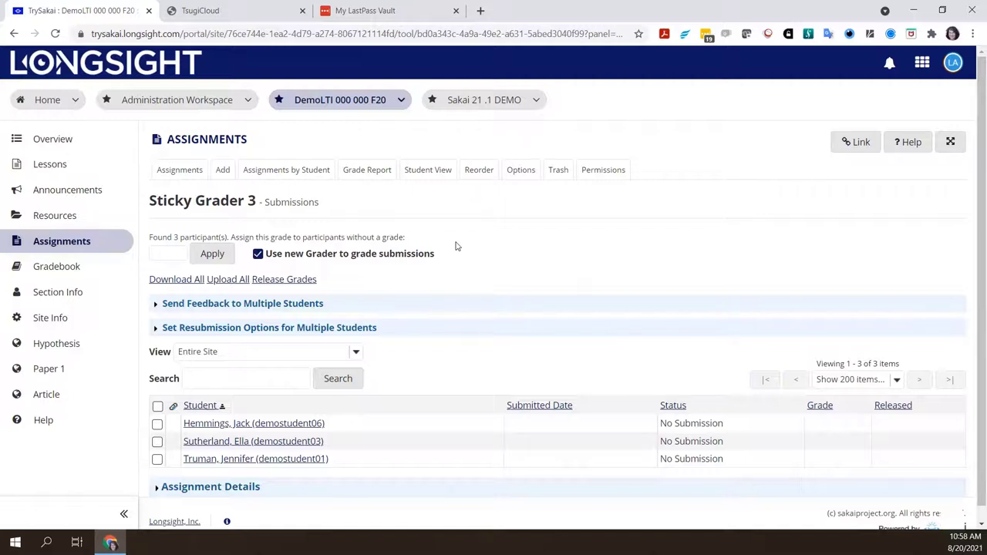
left_click(214, 138)
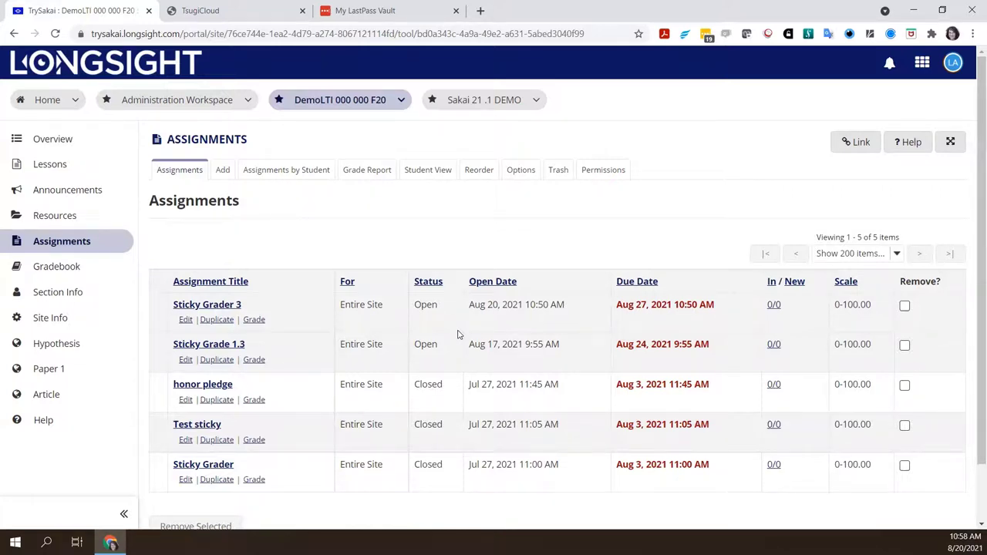
left_click(56, 267)
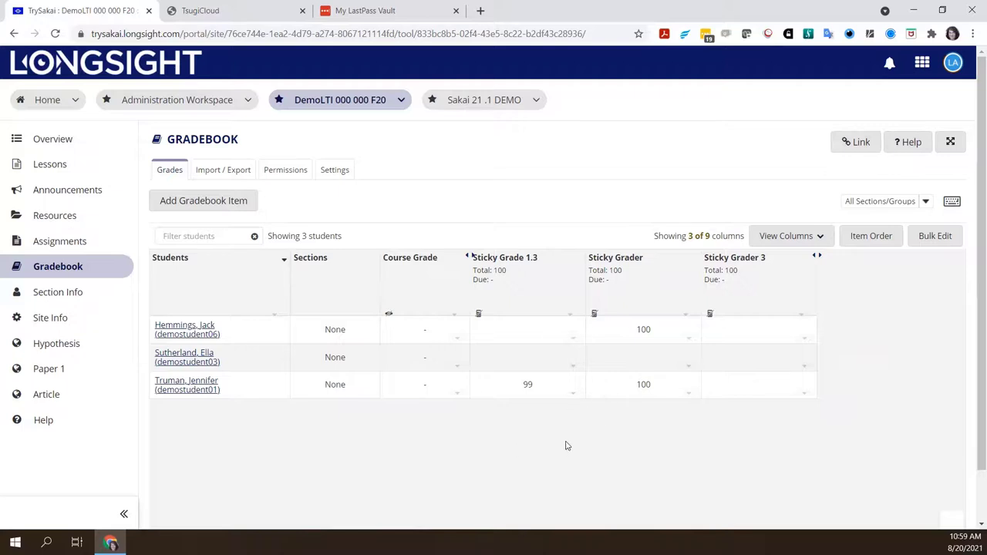
left_click(56, 242)
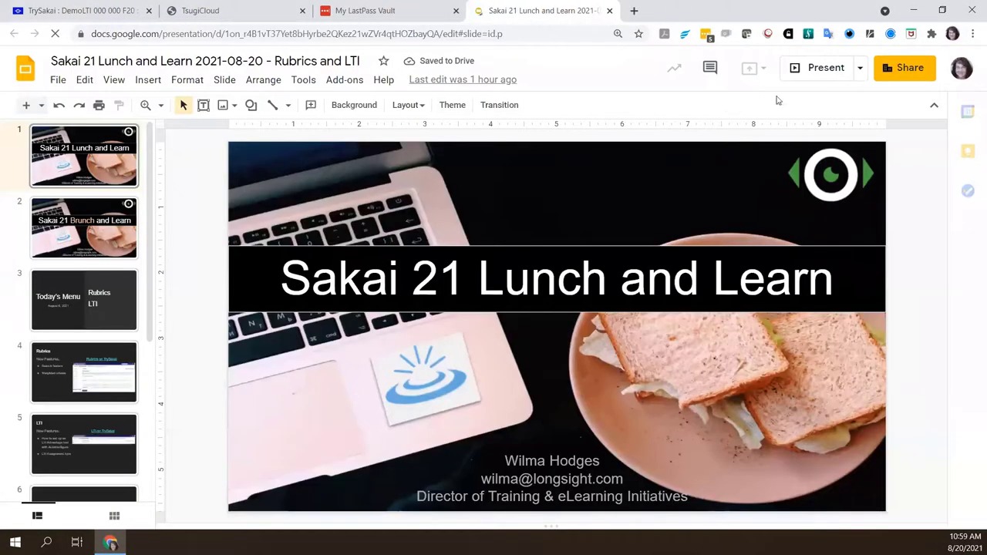
- Present the Sakai 21 Lunch and Learn deck in Google Slides and advance to the Quick Survey - External Tools (LTI) Usage slide
left_click(825, 73)
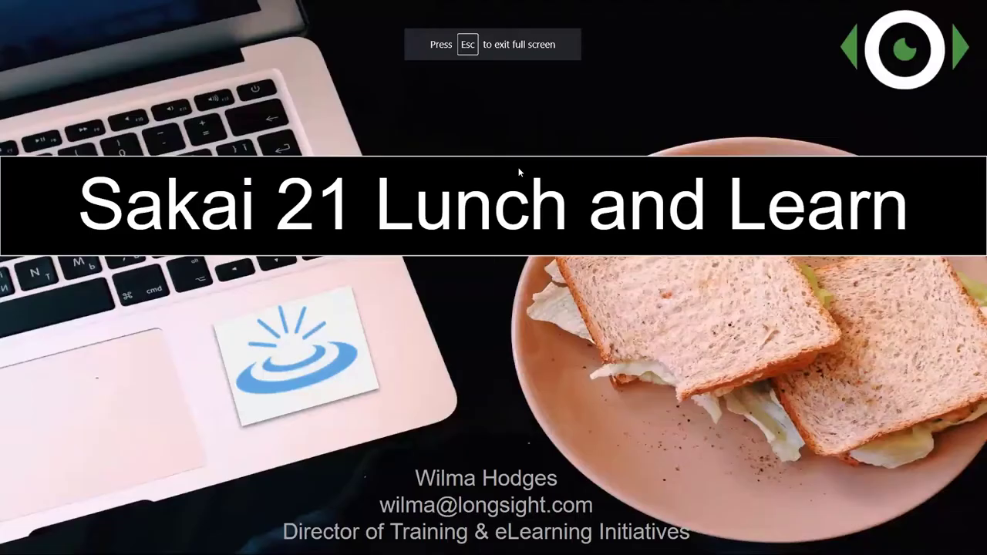
key("Right")
key("Right")
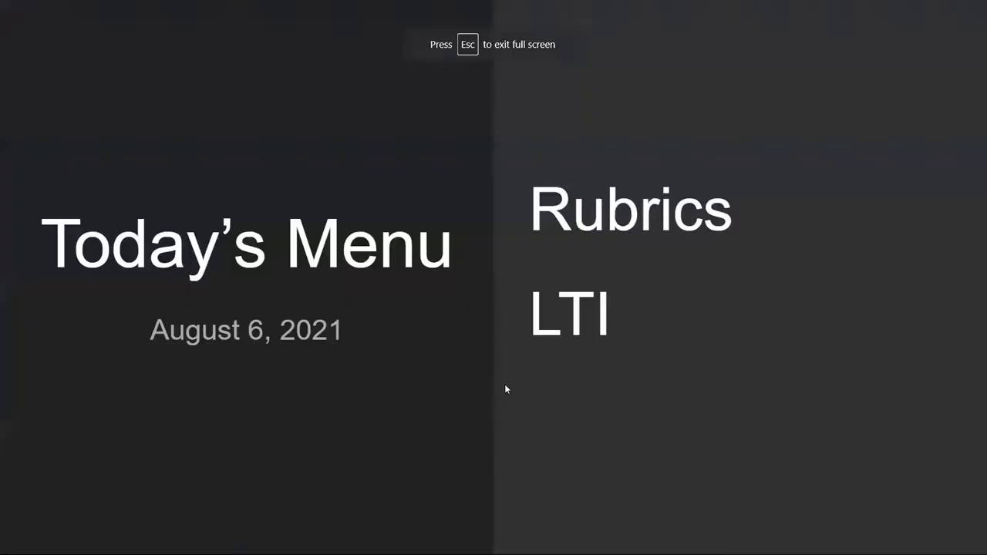
key("Right")
key("Right")
key("Right")
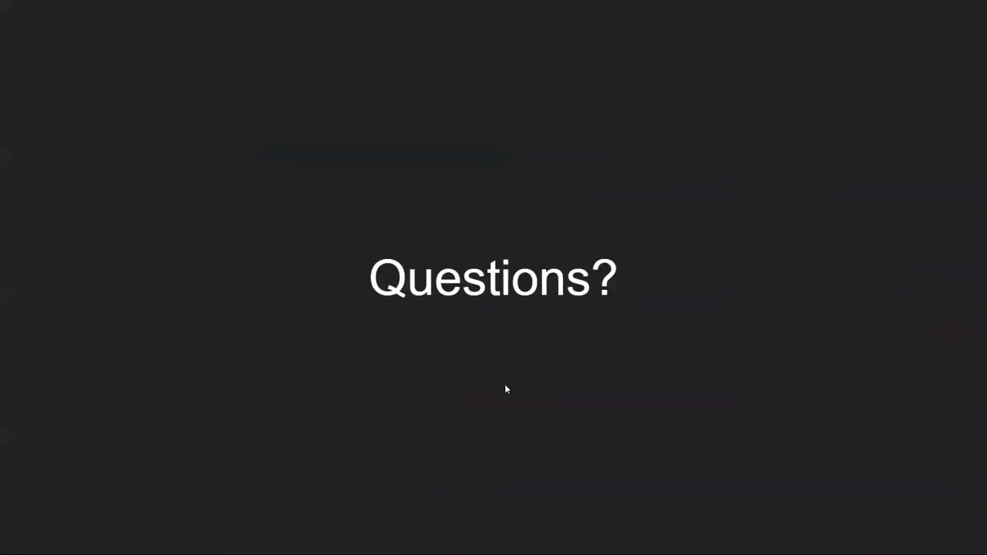
key("Right")
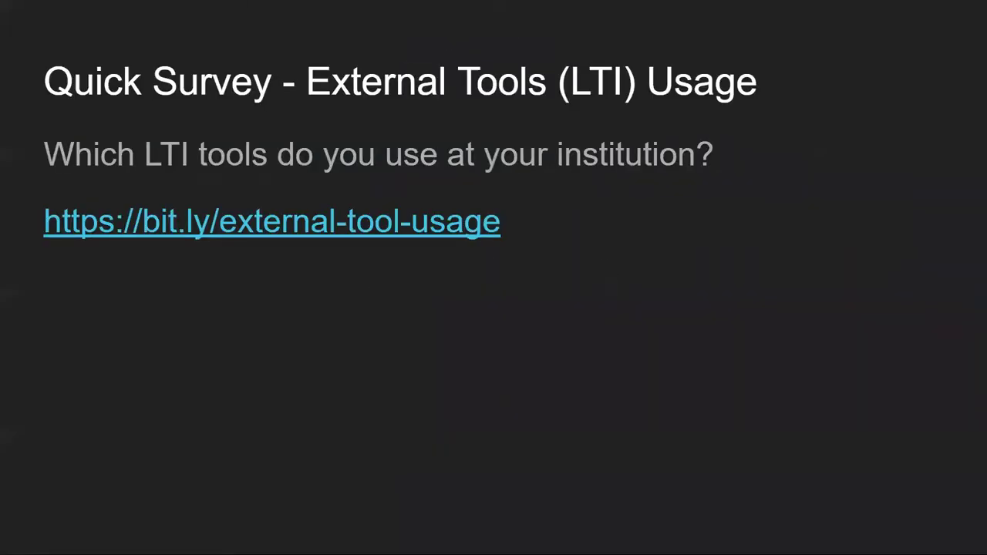